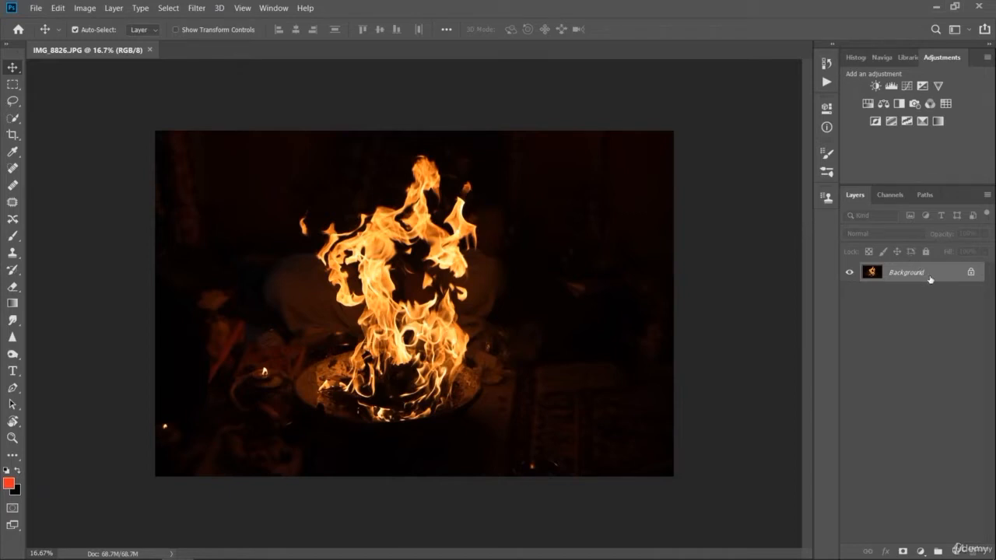
- Unlock the Background layer of the fire photo so it becomes a regular editable layer, keeping the default name
click(970, 272)
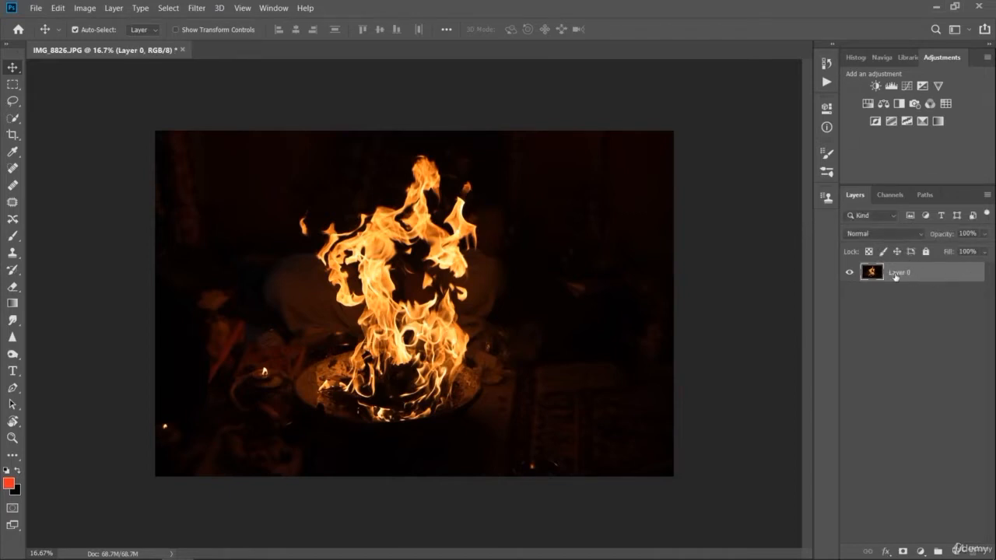
double_click(895, 274)
key(Return)
- In the fire layer's blending options, set the Blend If Gray black point for This Layer to 114 and apply it
double_click(874, 272)
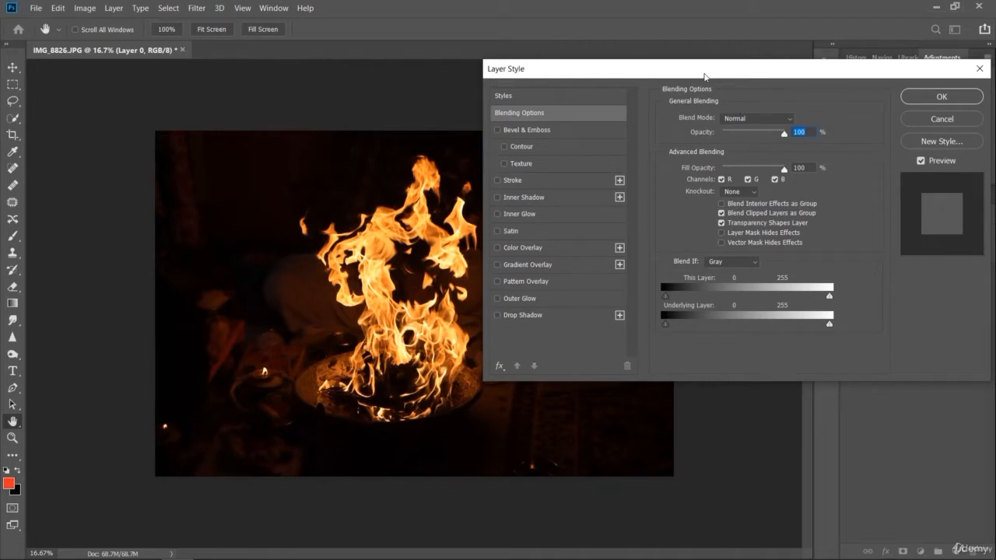
drag(704, 76, 761, 75)
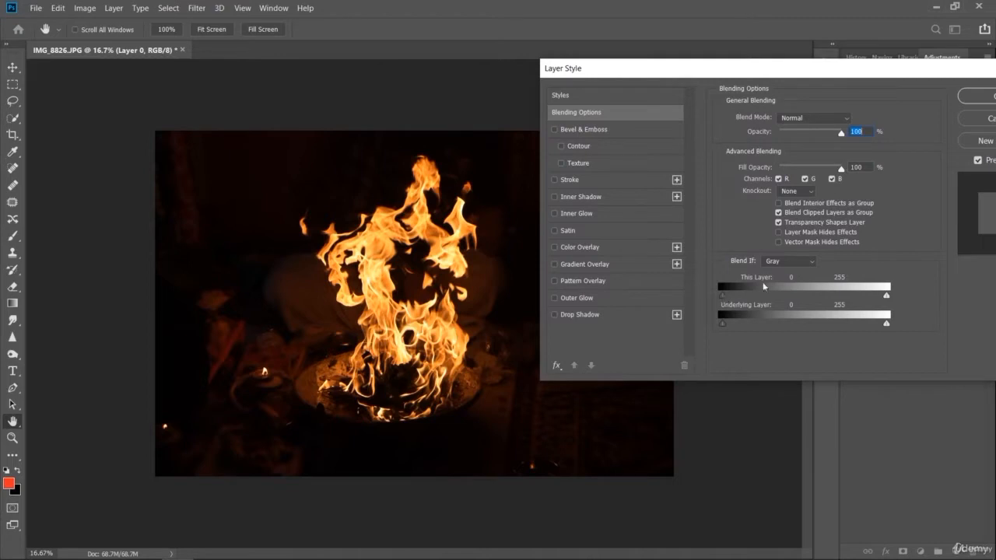
click(785, 264)
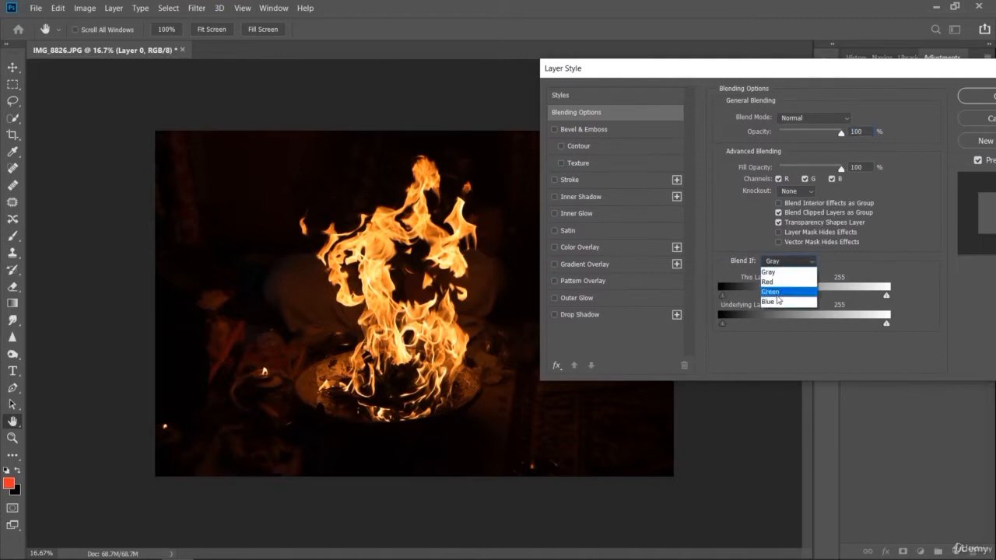
click(928, 304)
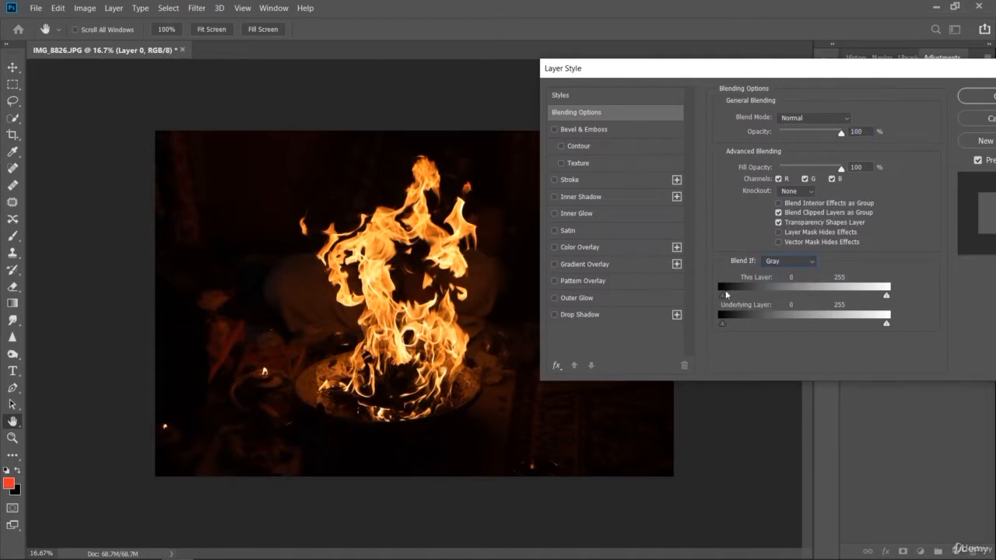
drag(724, 297, 760, 306)
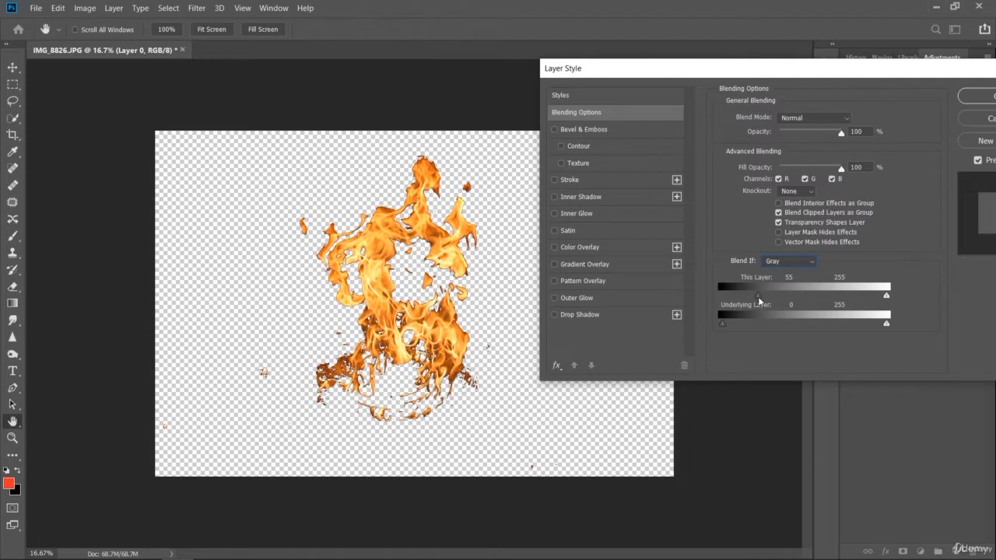
drag(758, 297, 764, 297)
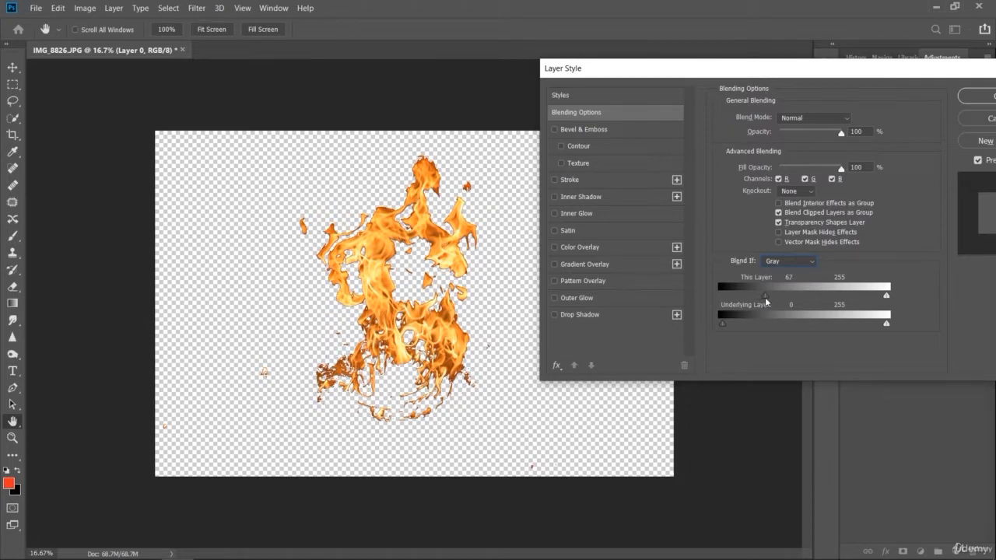
drag(764, 297, 785, 307)
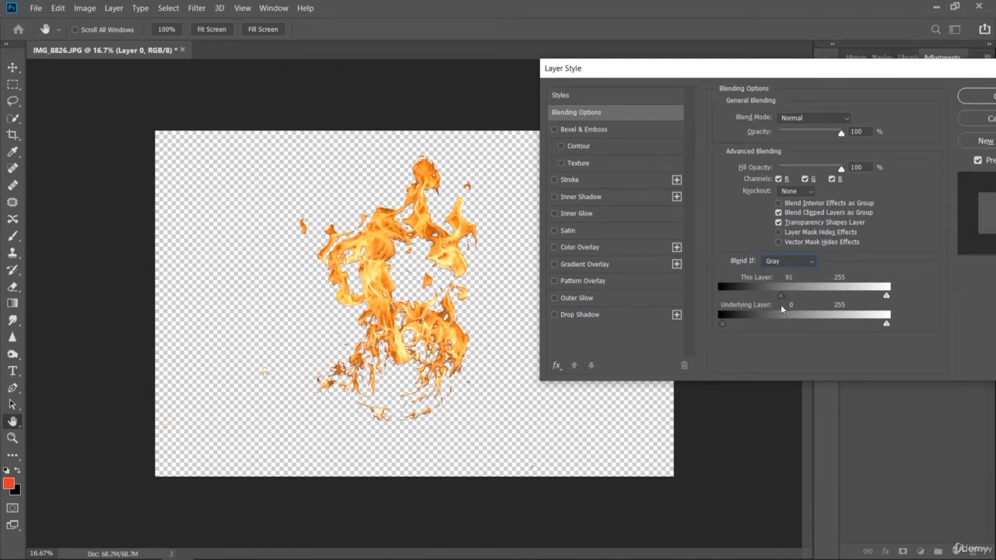
mouse_move(777, 303)
mouse_down()
mouse_move(769, 304)
mouse_move(774, 313)
mouse_up()
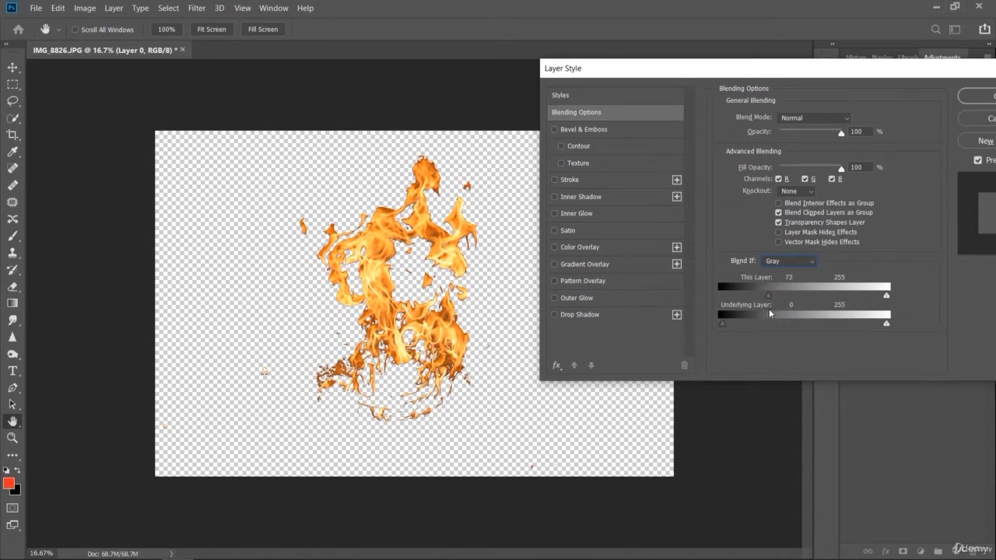
drag(768, 308, 802, 310)
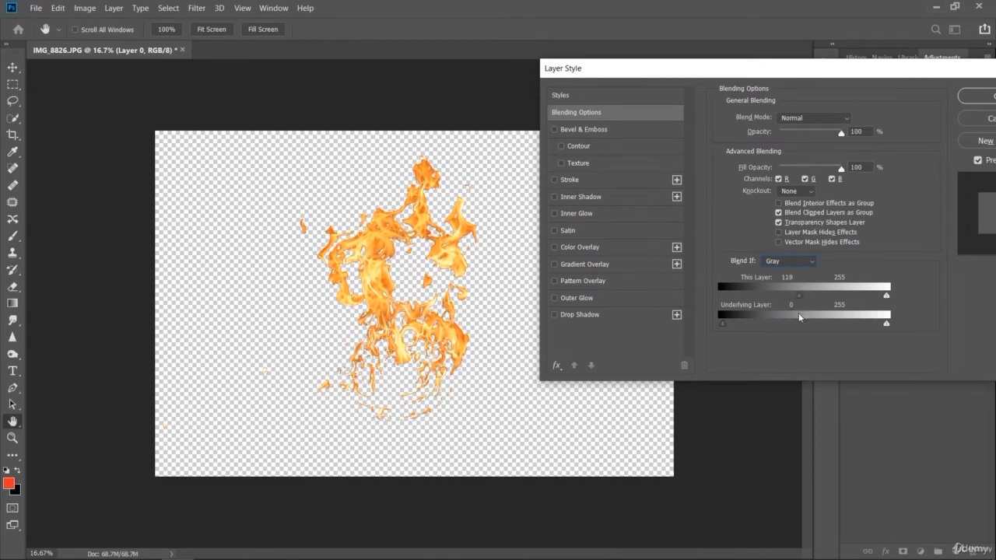
drag(797, 313, 795, 343)
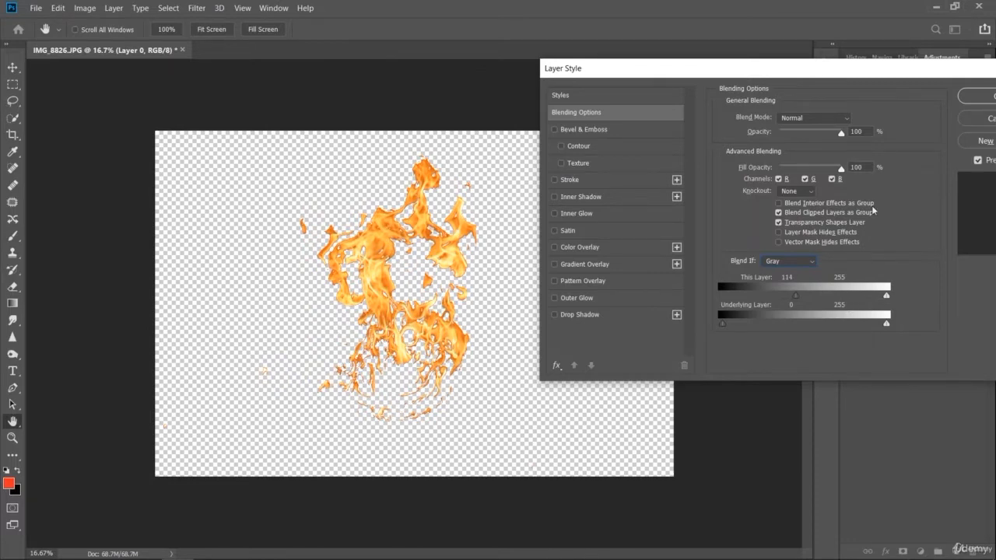
drag(862, 72, 816, 72)
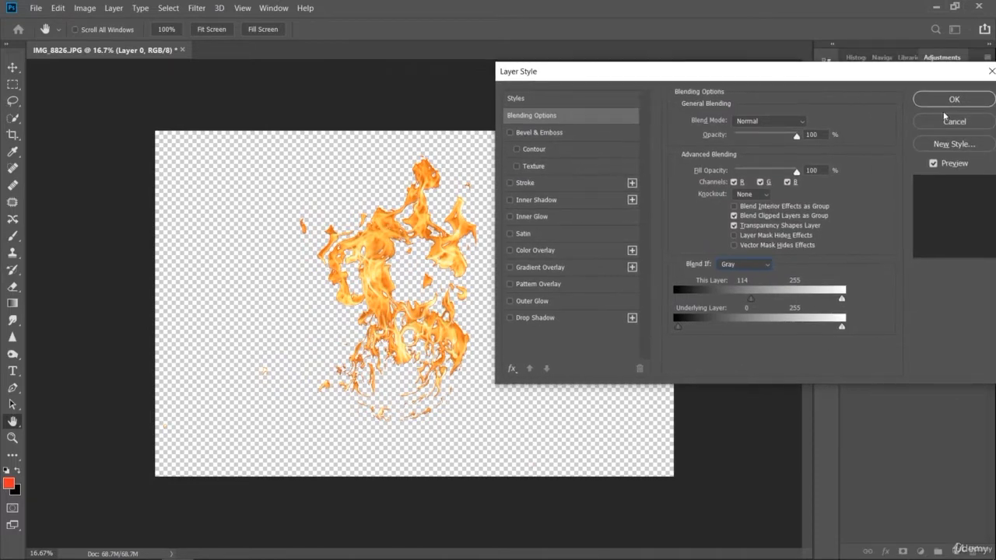
click(949, 102)
- Try a near-black solid color fill layer (#0a0202) beneath the fire layer and undo it
click(908, 372)
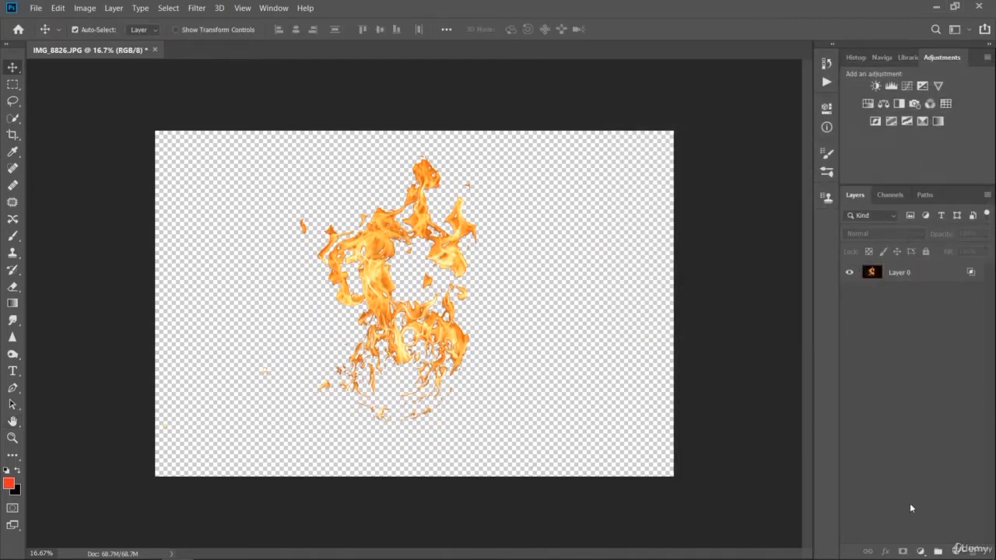
click(920, 551)
click(924, 326)
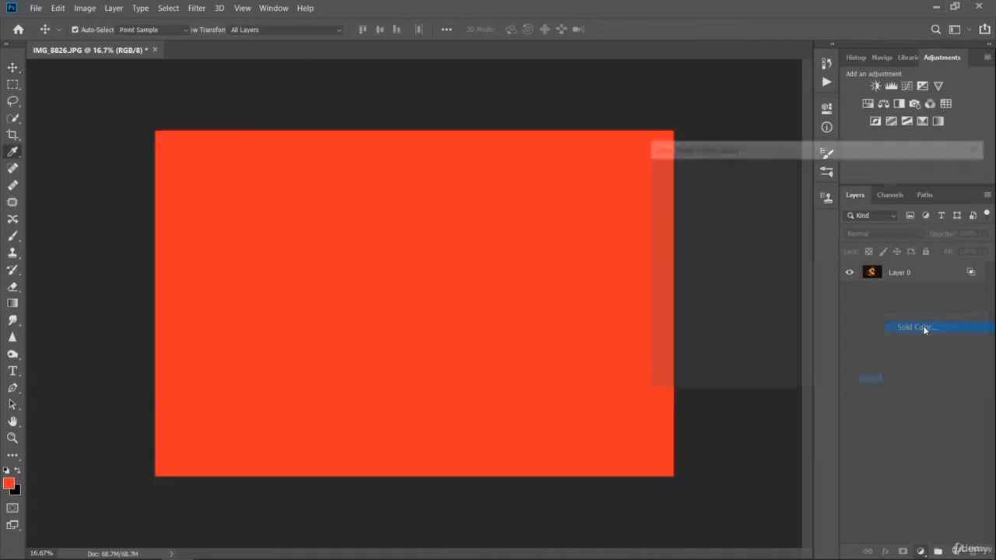
click(786, 335)
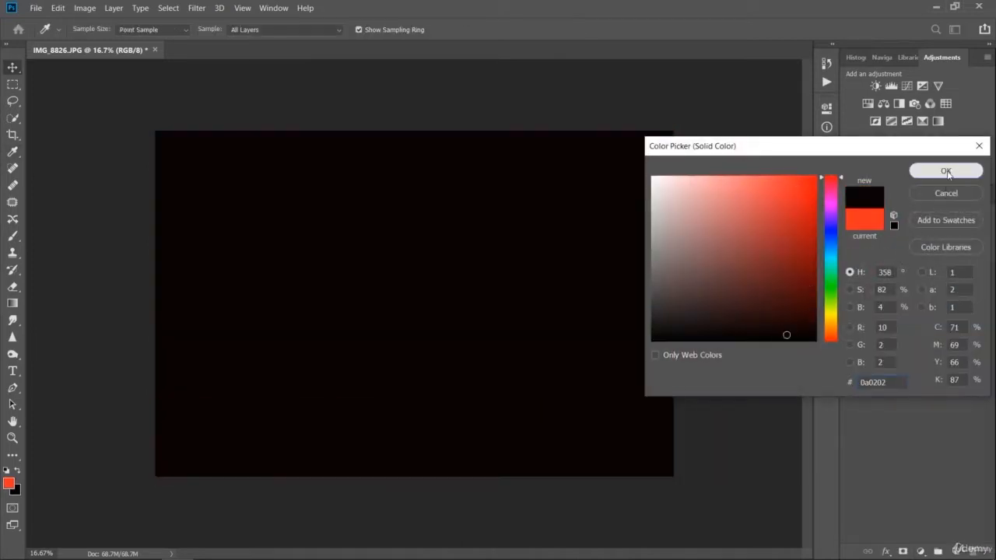
click(946, 172)
drag(895, 272, 884, 333)
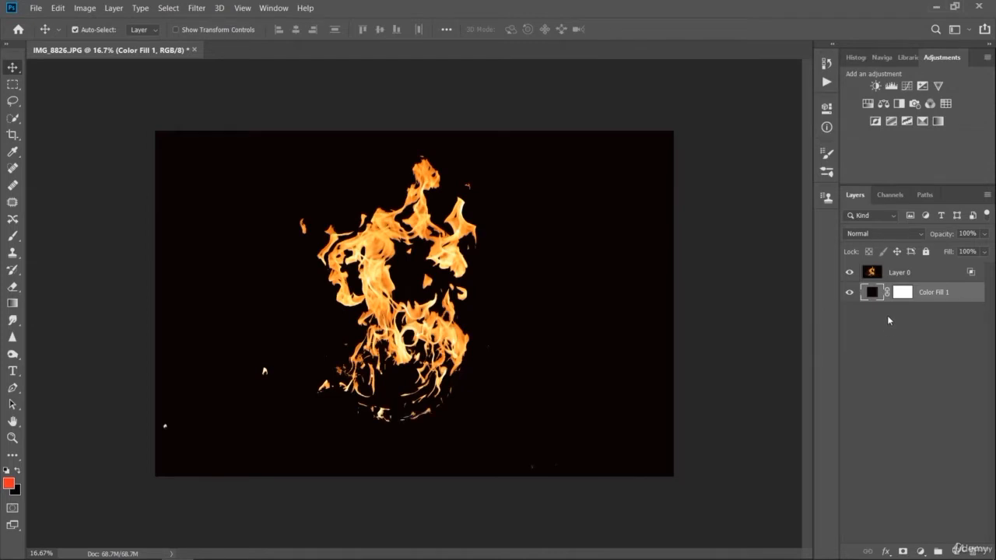
key(ctrl+z)
key(ctrl+z)
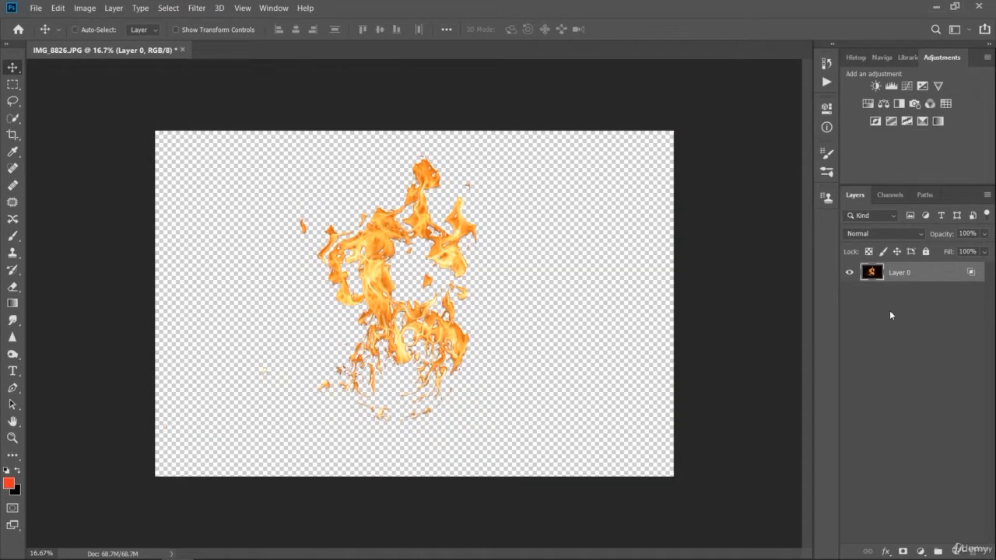
- Reopen the fire layer's blending options and lower the This Layer black point to 98
double_click(873, 273)
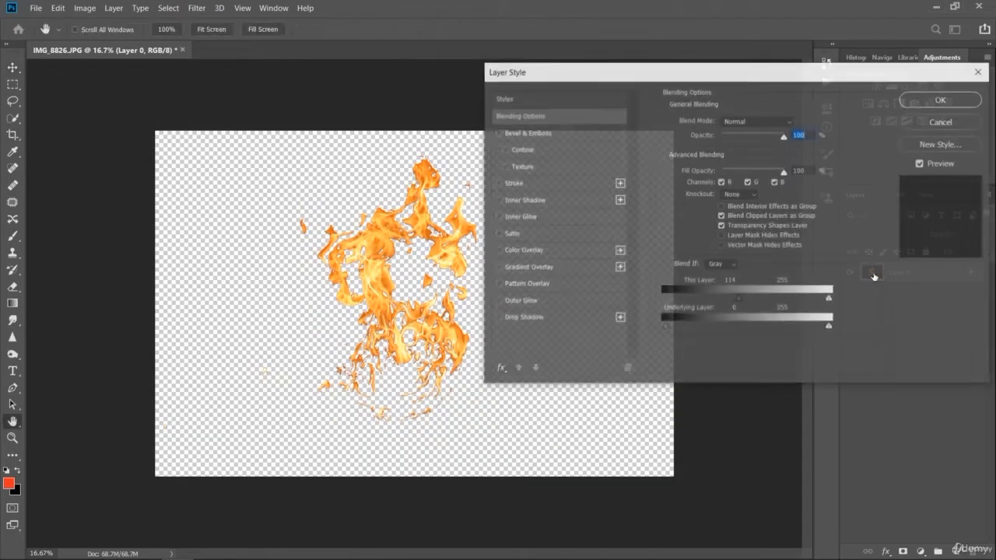
drag(738, 298, 725, 317)
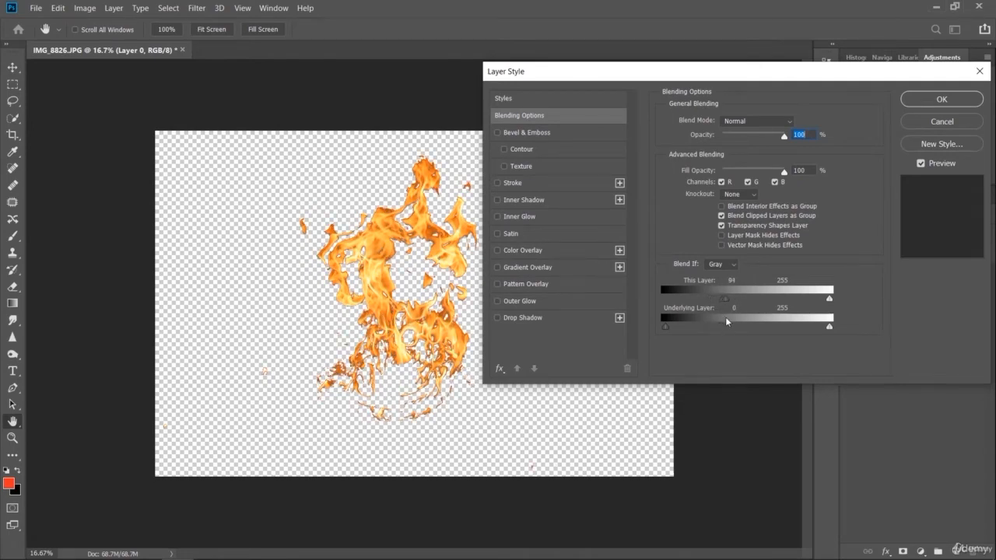
click(940, 99)
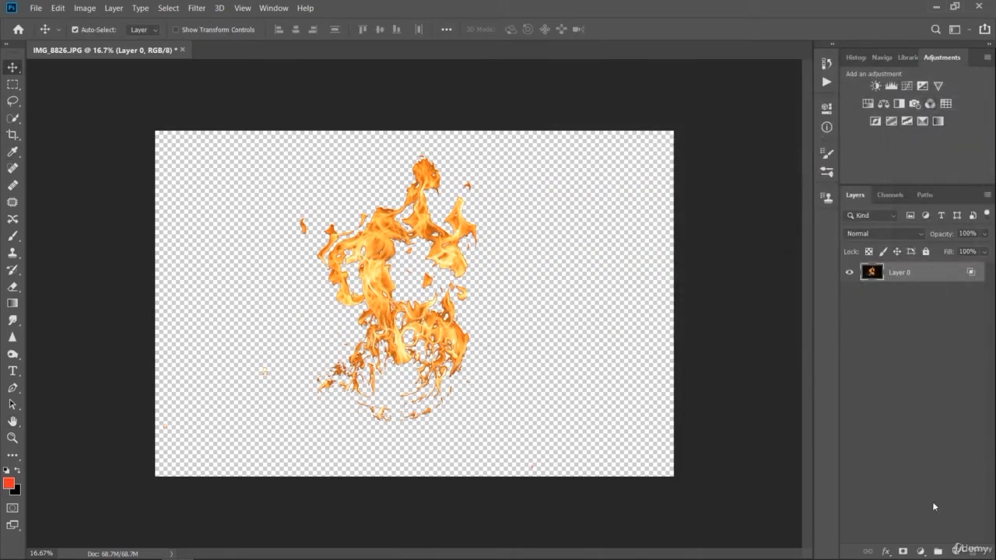
- Add a near-black solid color fill layer and move it beneath the fire layer
click(920, 550)
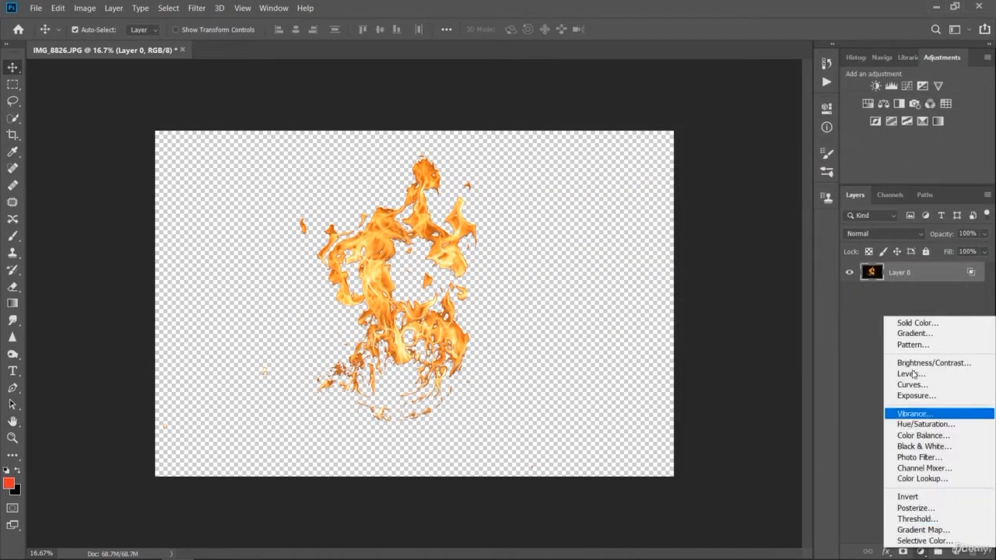
click(914, 321)
text(000000)
click(965, 171)
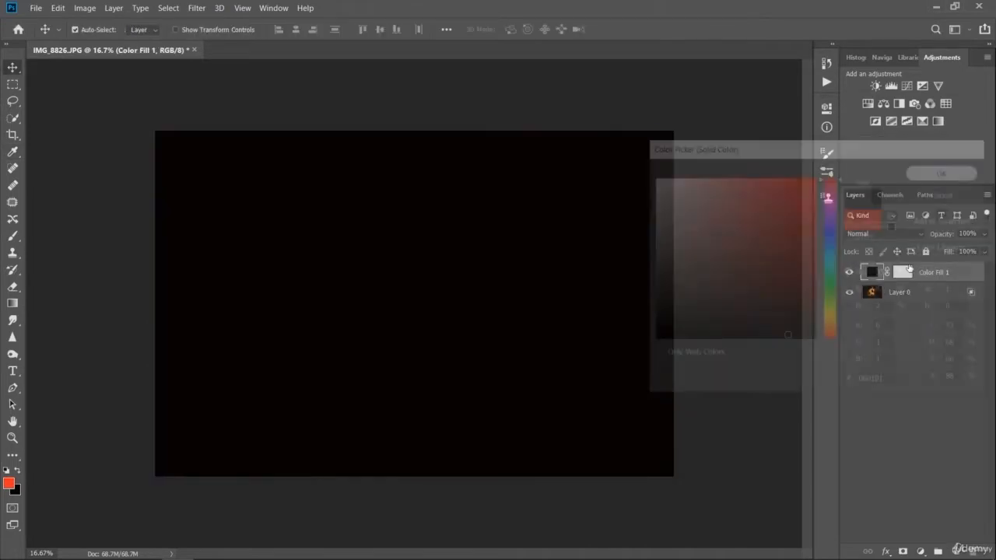
drag(872, 274, 871, 321)
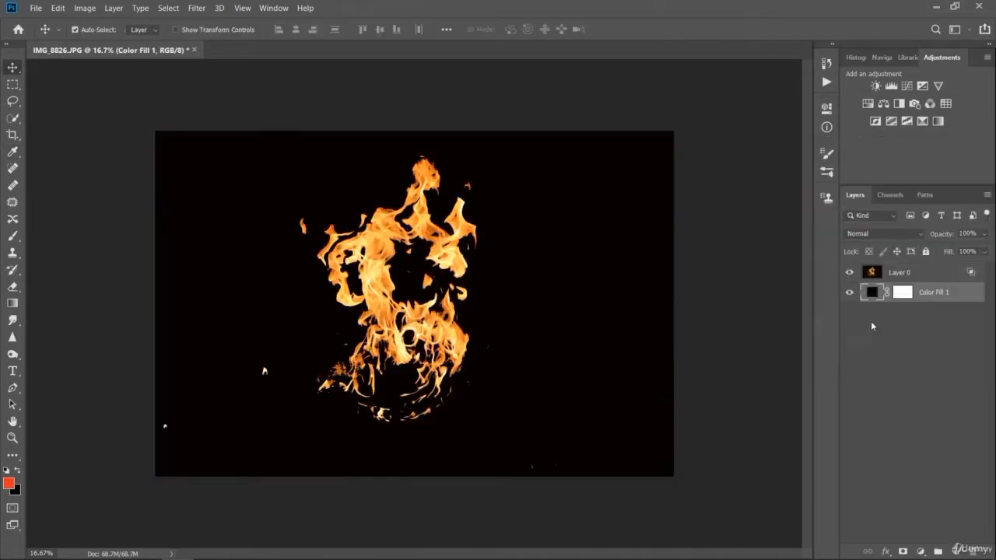
- Set the fire layer's Blend If black point for This Layer to 128 and apply it
double_click(875, 274)
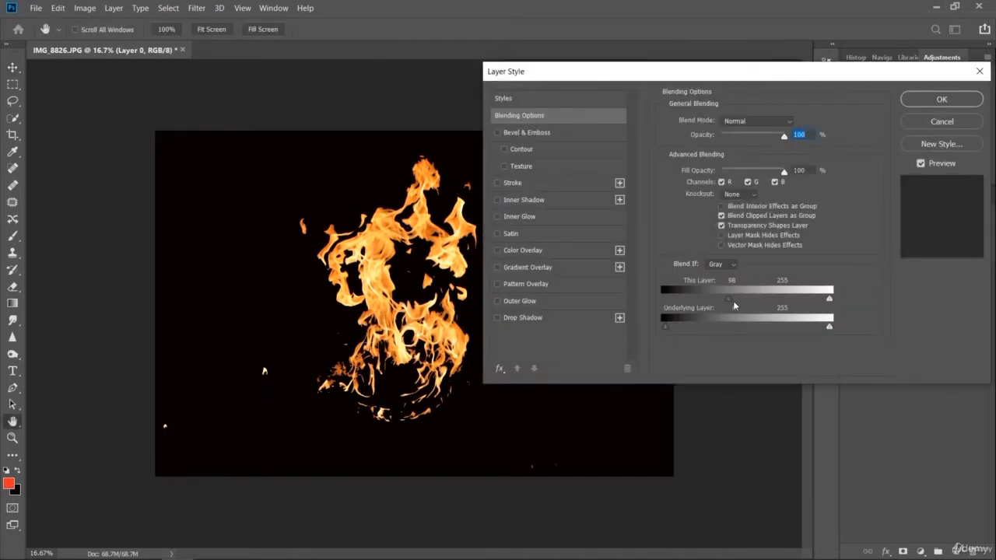
drag(731, 302, 746, 314)
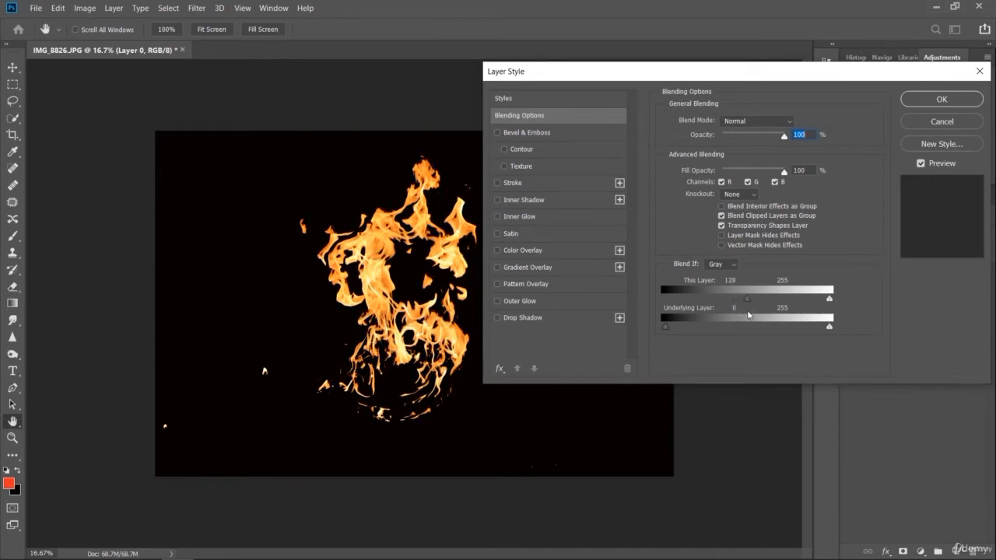
click(941, 100)
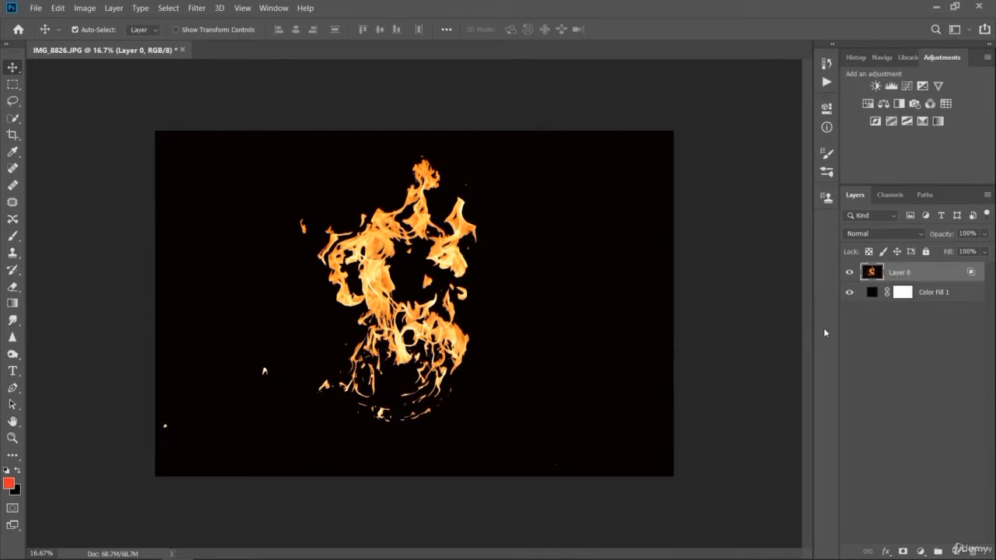
- Delete the solid color fill layer beneath the fire
click(875, 296)
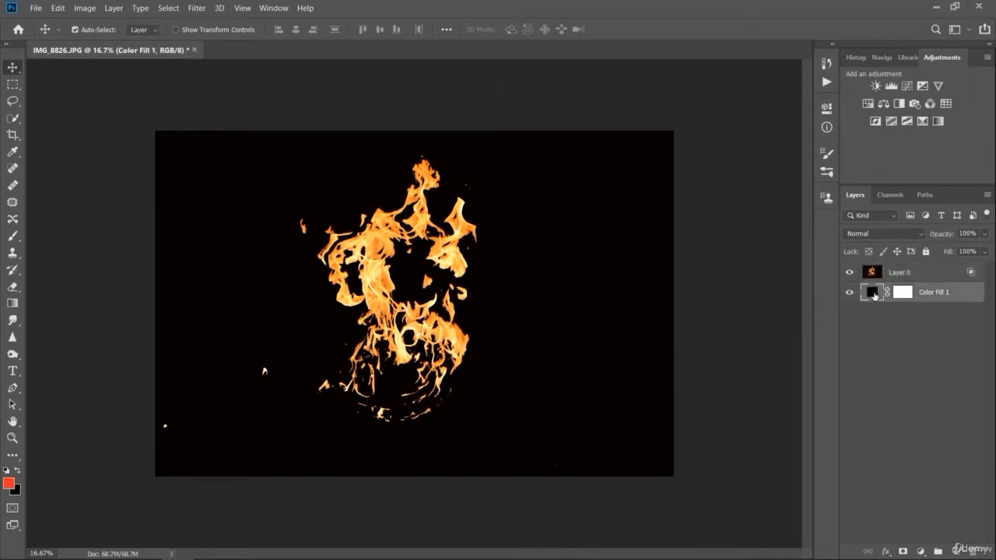
key(Delete)
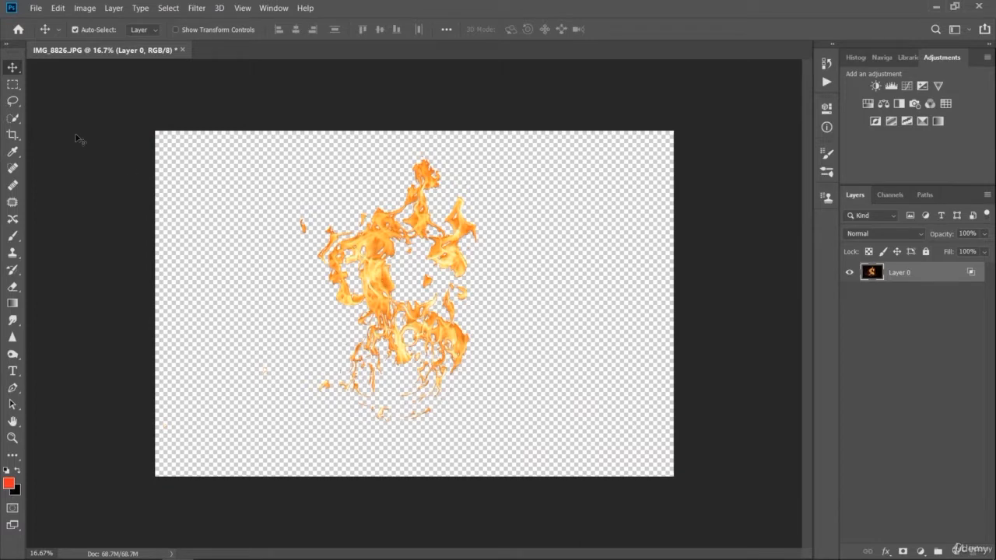
click(13, 84)
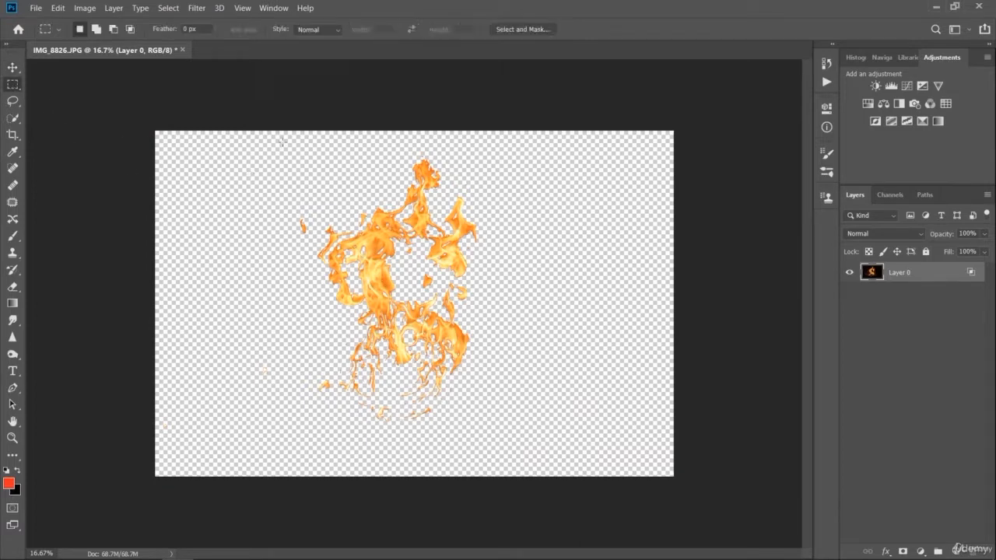
drag(273, 141, 515, 442)
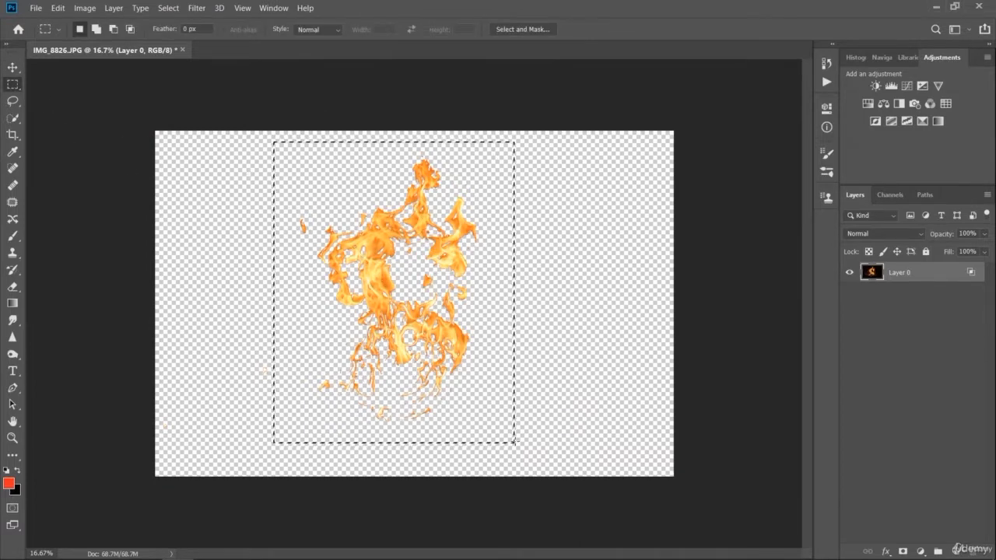
click(16, 102)
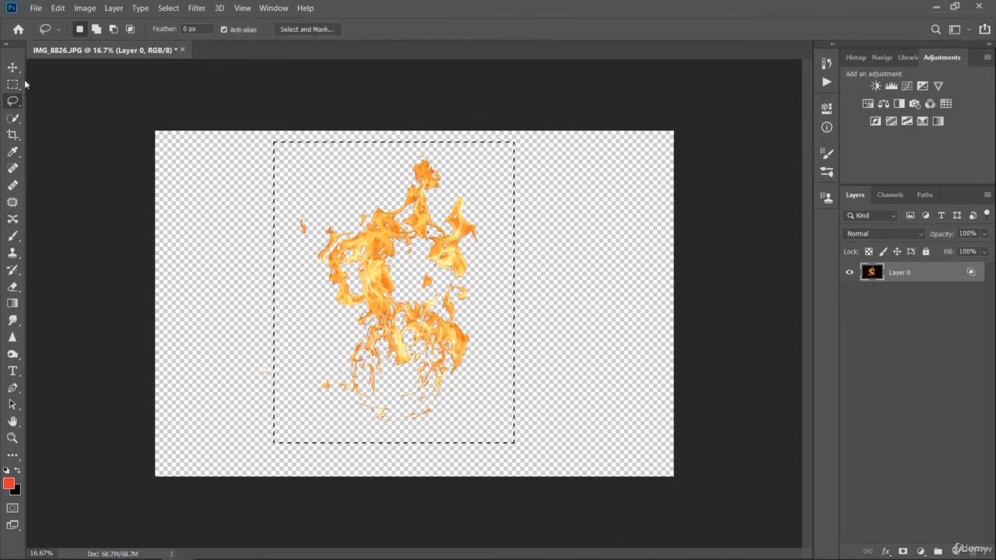
click(167, 136)
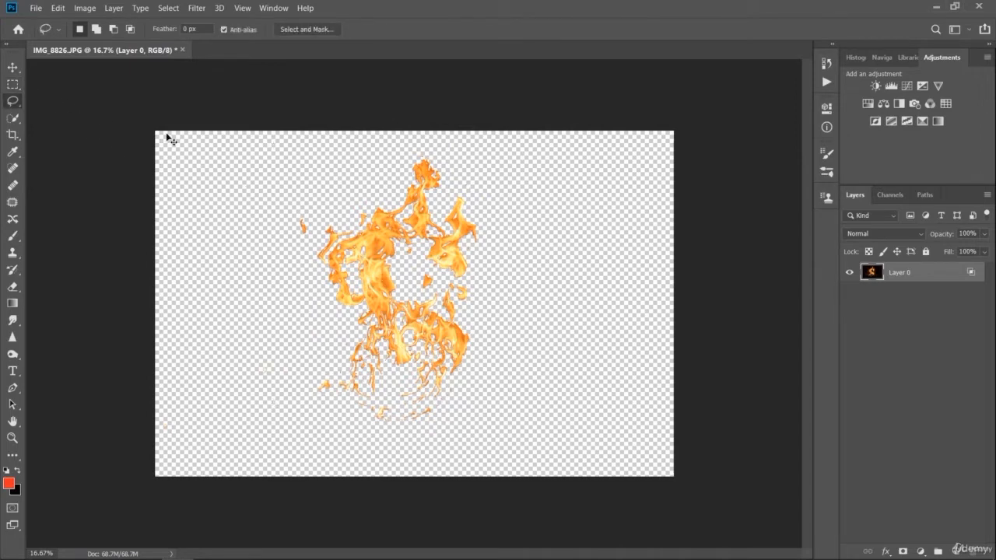
- Draw a closed Polygonal Lasso selection loosely around all of the flames, leaving the stray specks at the photo's lower left outside
right_click(17, 104)
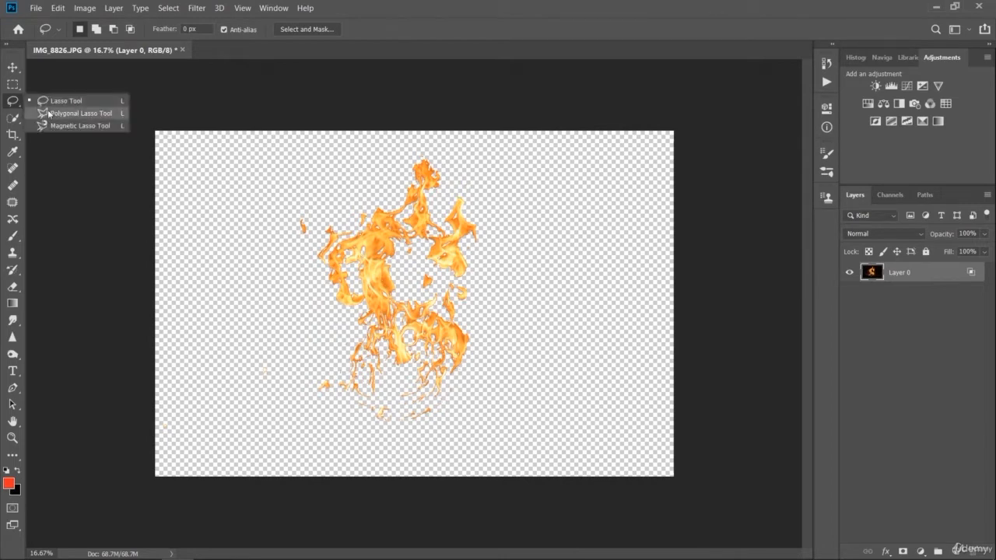
click(78, 113)
click(285, 248)
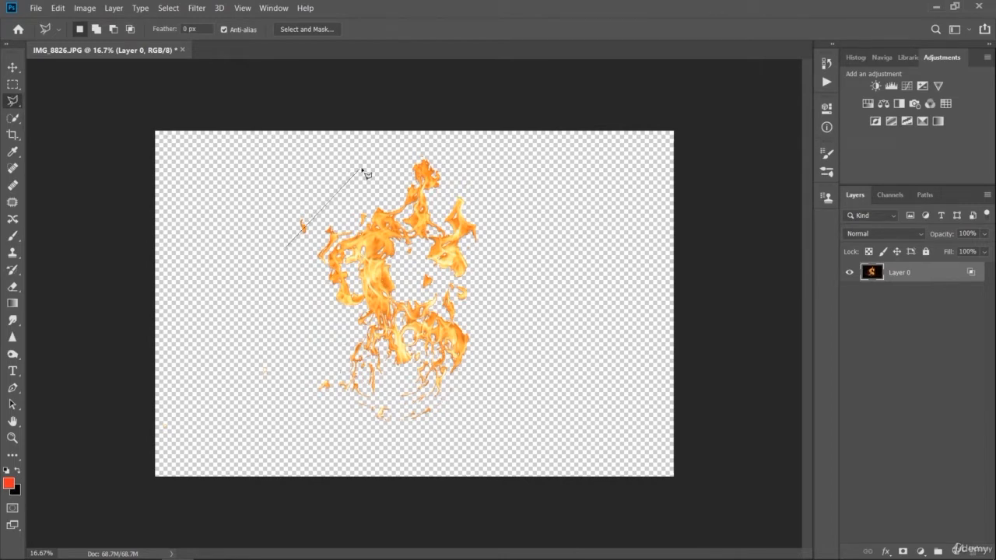
click(296, 175)
click(359, 150)
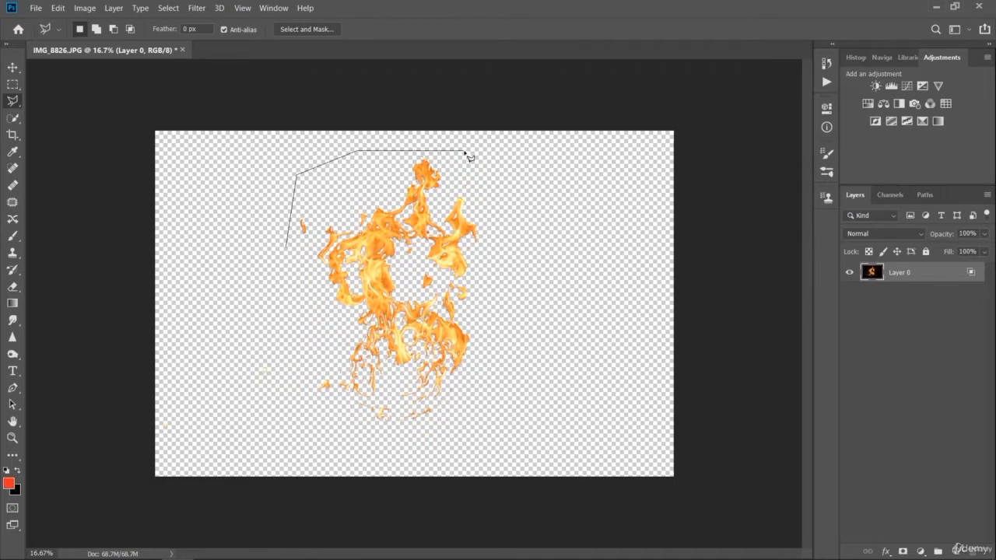
click(465, 150)
click(497, 218)
click(510, 303)
click(492, 387)
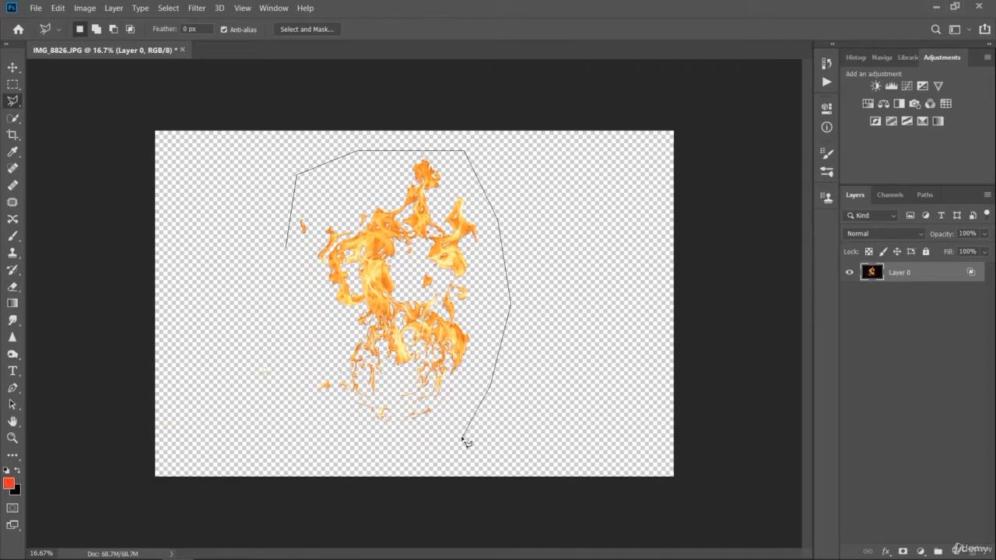
click(461, 437)
click(360, 450)
click(298, 434)
click(280, 375)
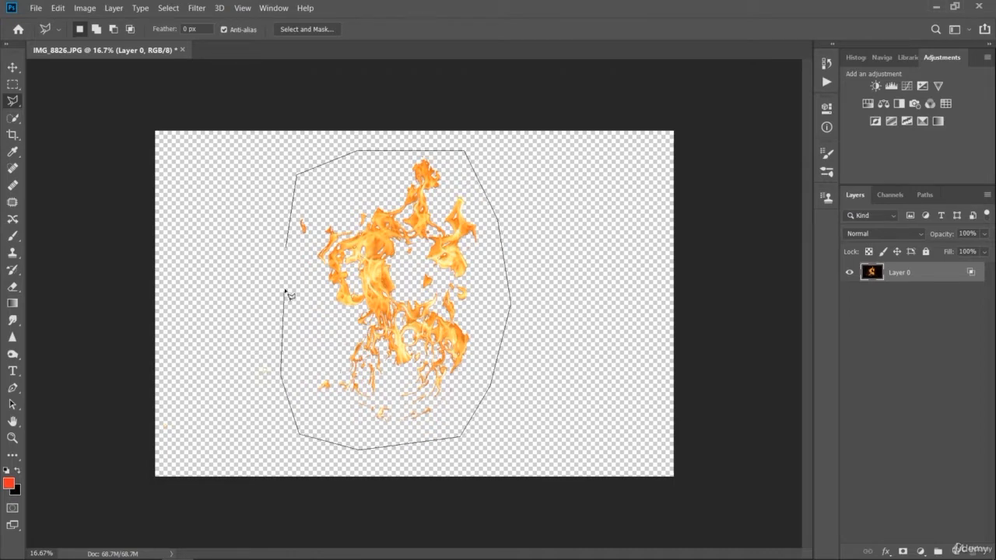
click(288, 248)
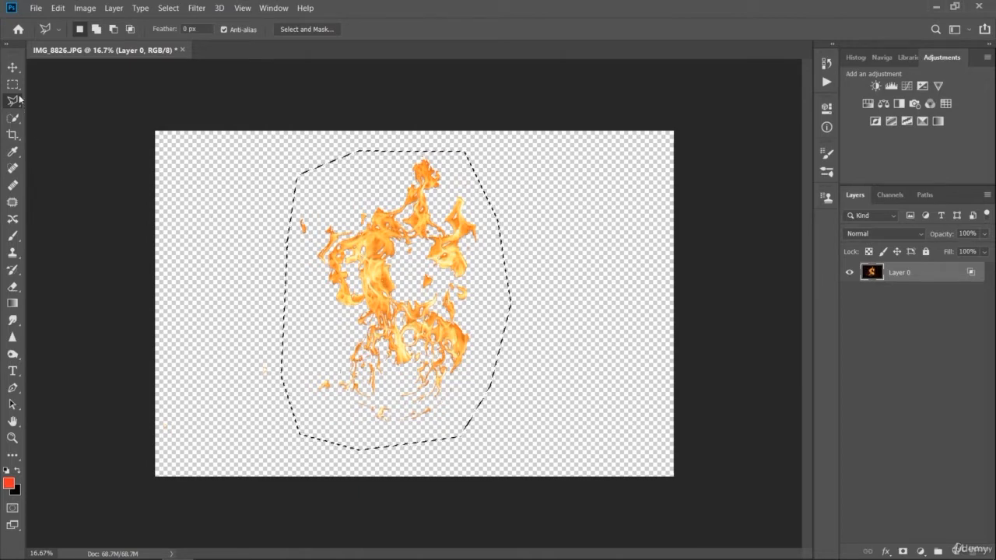
- Define a brush preset from the selected flames and name it Flame brush101
click(12, 67)
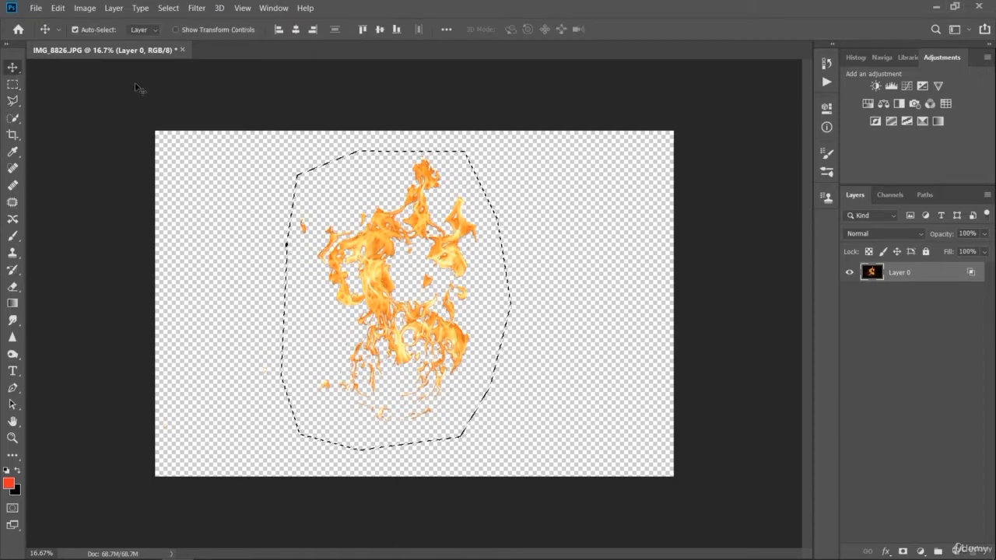
click(58, 12)
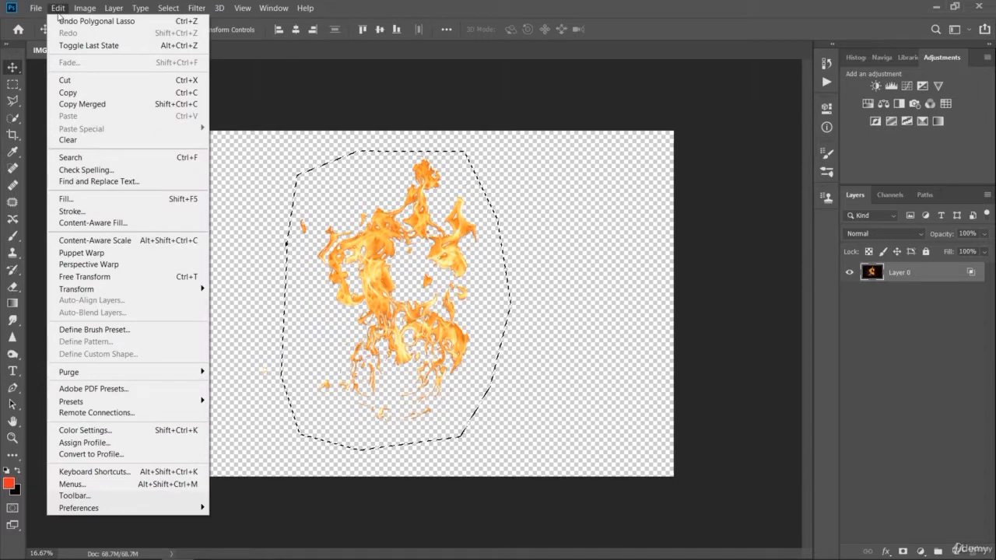
click(152, 330)
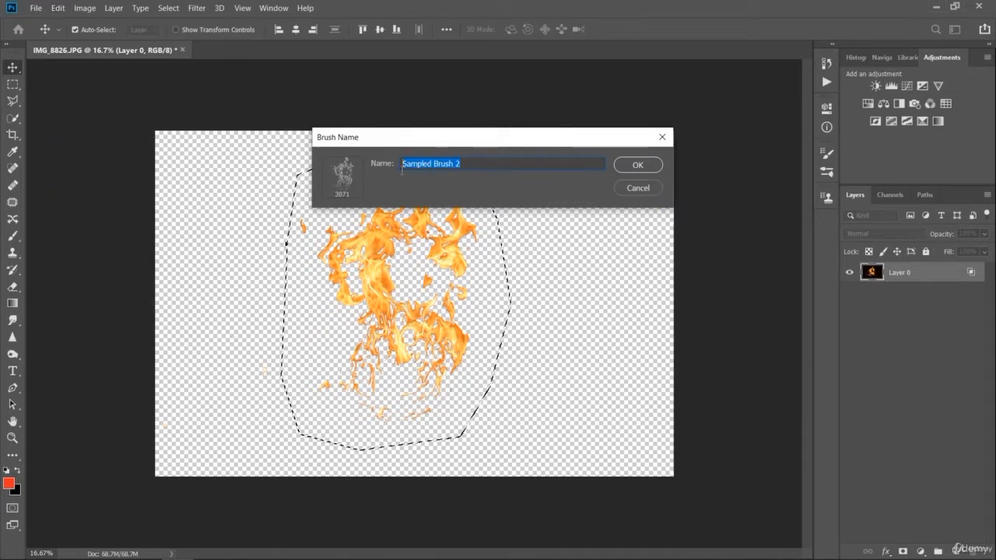
text(Fire)
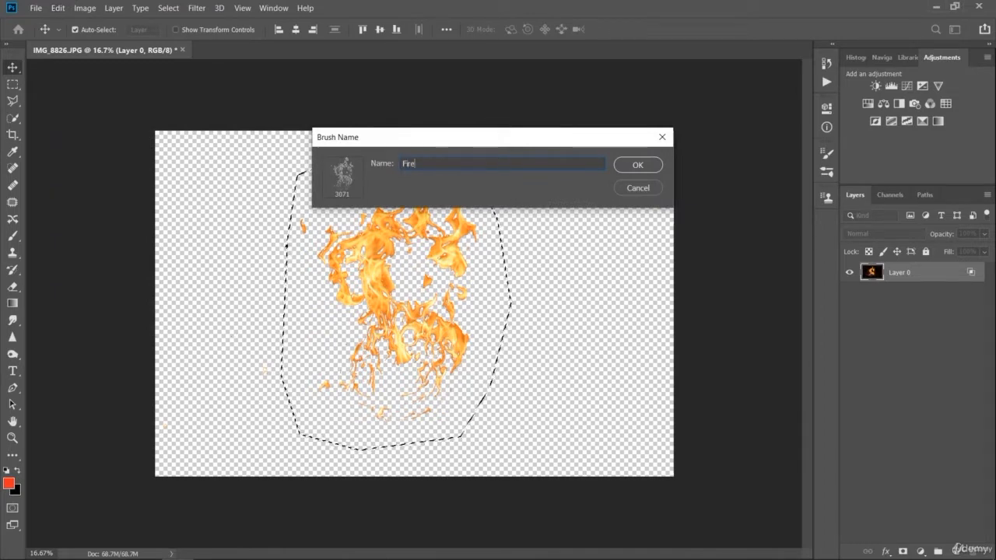
text( bru)
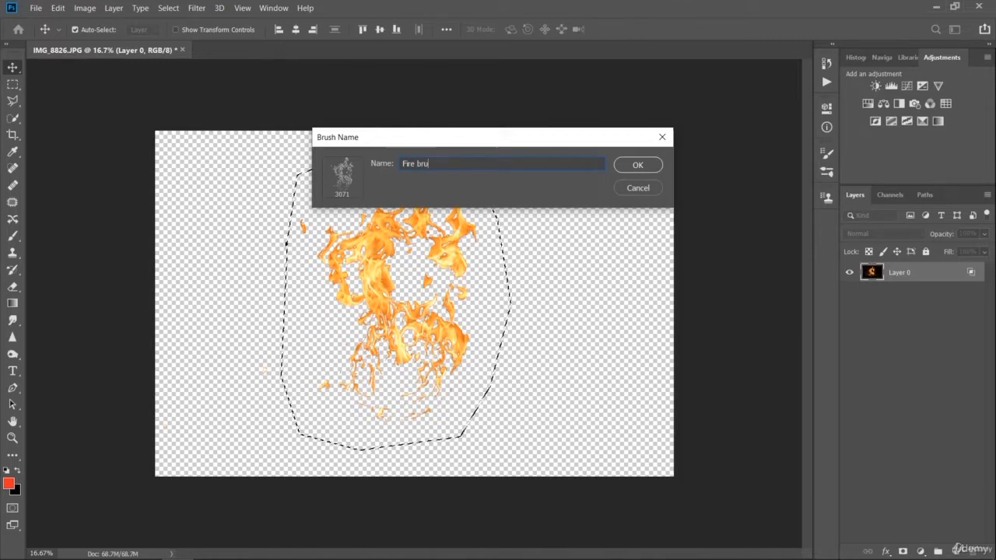
text(sh)
key(BackSpace)
key(BackSpace)
key(BackSpace)
key(BackSpace)
key(BackSpace)
key(BackSpace)
key(BackSpace)
key(BackSpace)
key(BackSpace)
key(BackSpace)
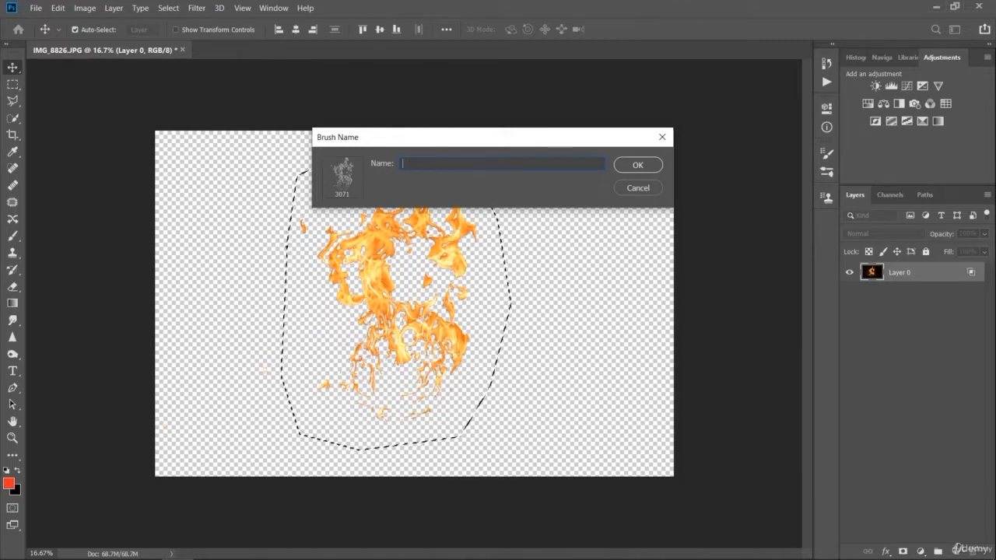
text(Flame bru)
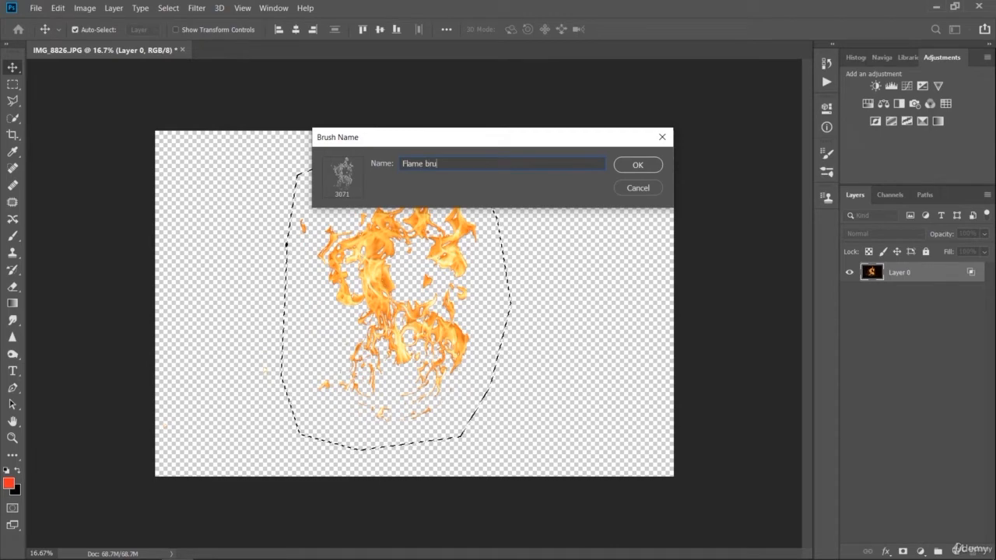
text(sh1)
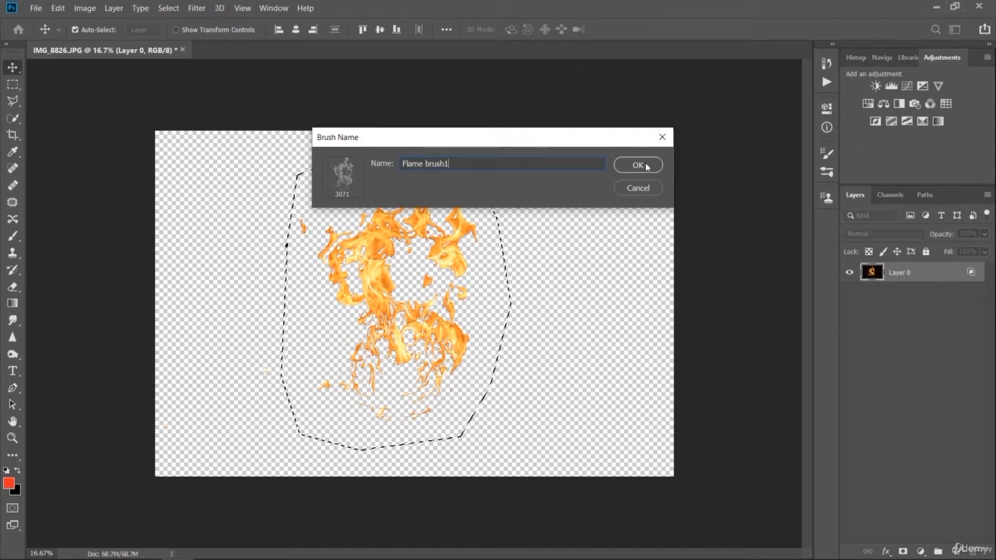
text(-1)
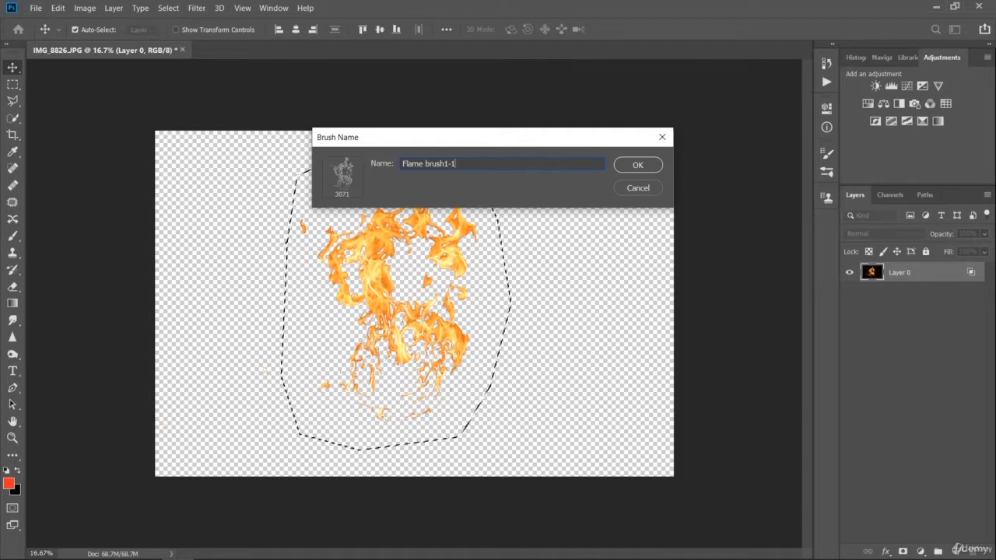
key(BackSpace)
key(BackSpace)
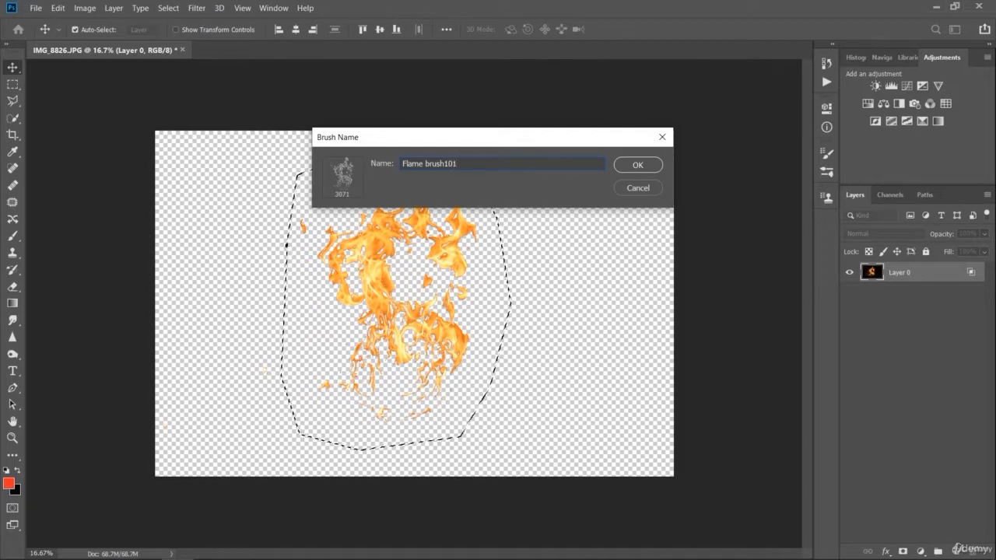
text(01)
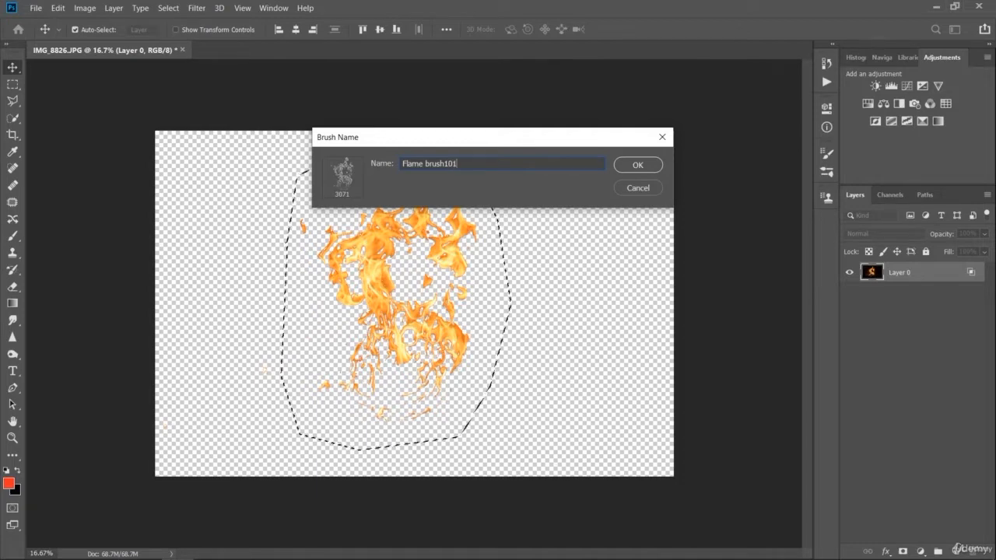
click(637, 165)
- Create a new blank document with a white background for trying out the flame brush
key(b)
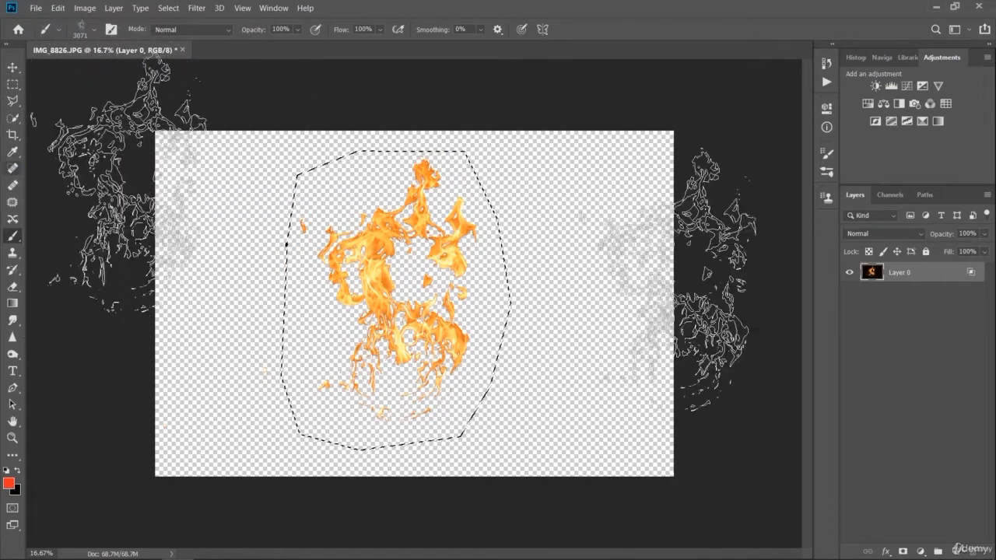
click(966, 477)
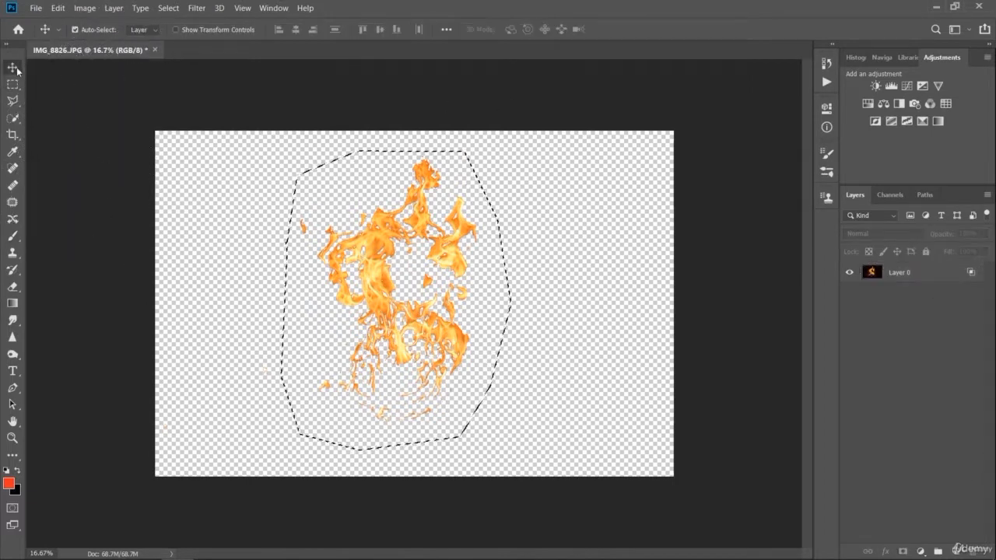
click(36, 8)
click(45, 21)
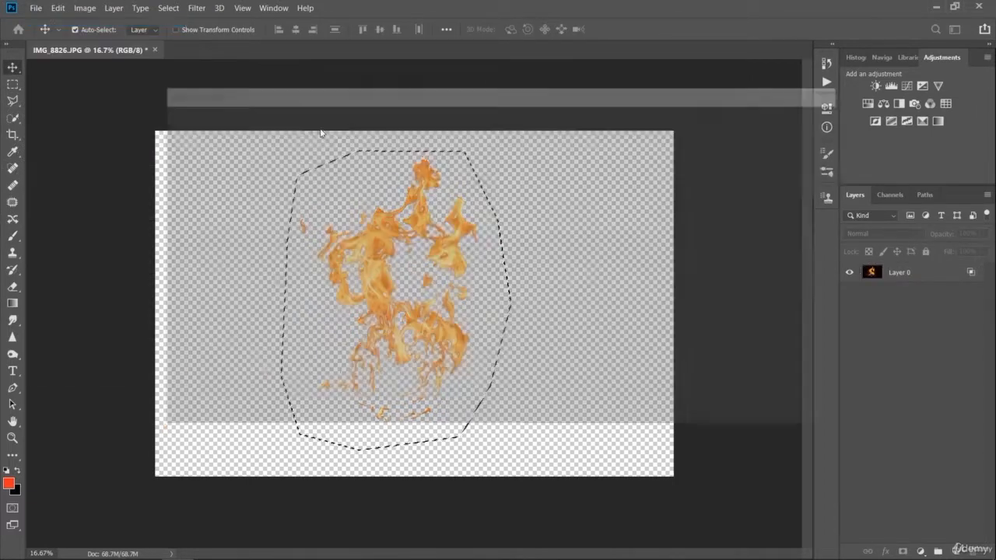
click(756, 475)
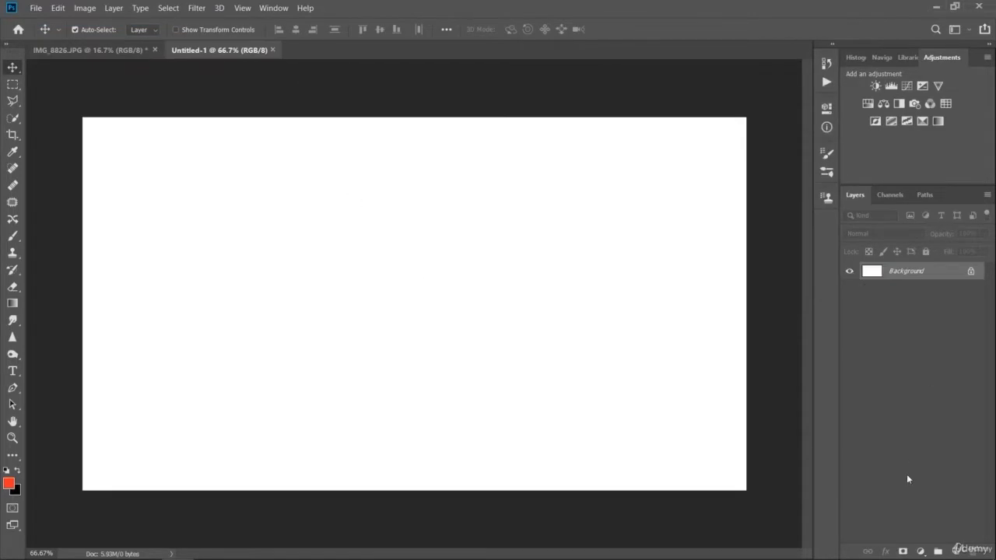
- Add a solid color fill layer in near-black 020000 above the white background
click(921, 551)
click(925, 324)
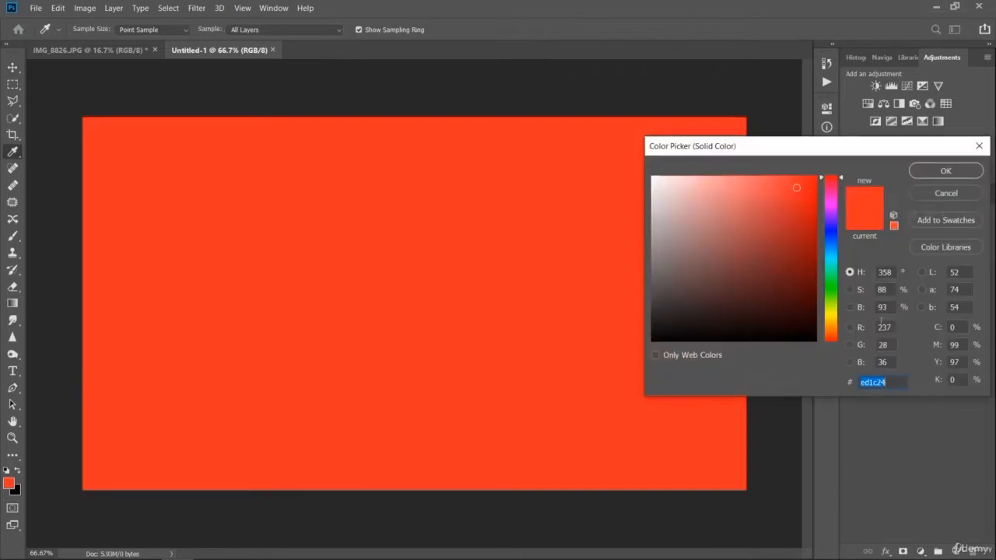
drag(797, 325, 790, 340)
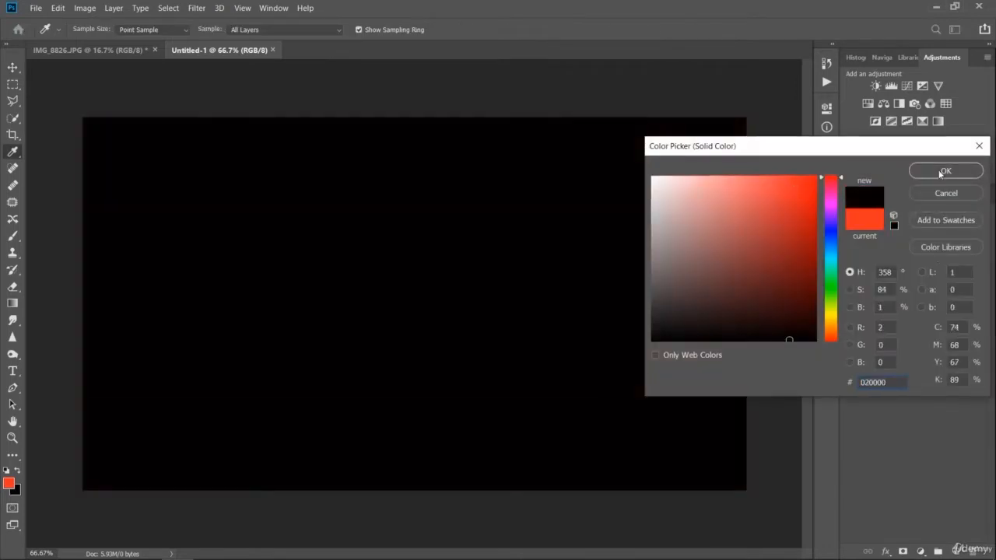
click(940, 173)
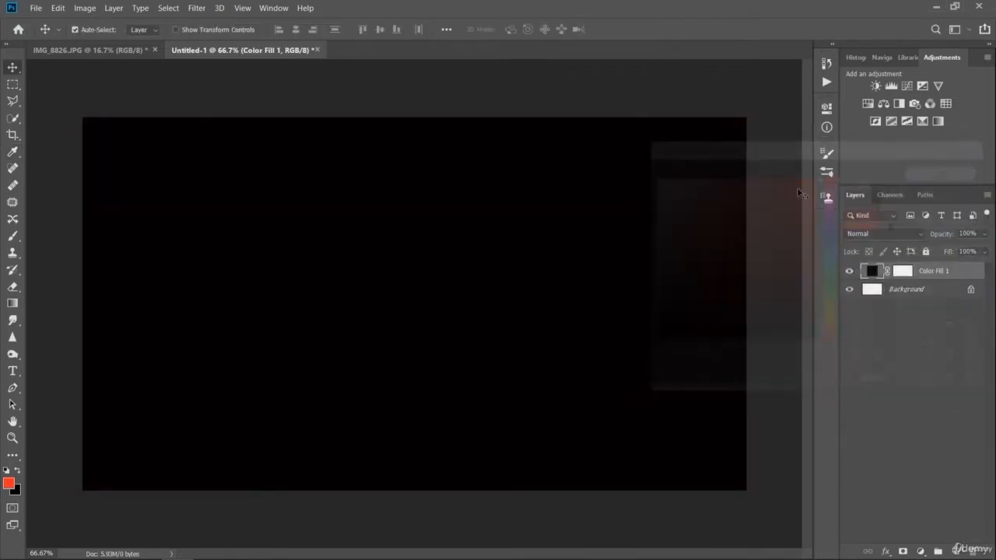
- Rasterize the near-black fill layer for painting with the Brush tool, and undo the trial brush stamp on it
click(11, 235)
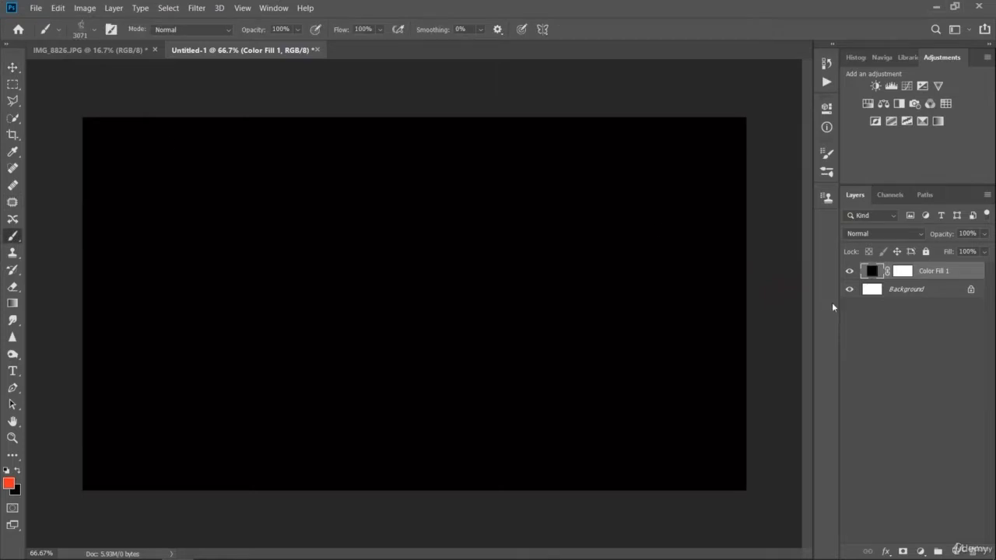
click(921, 323)
click(873, 272)
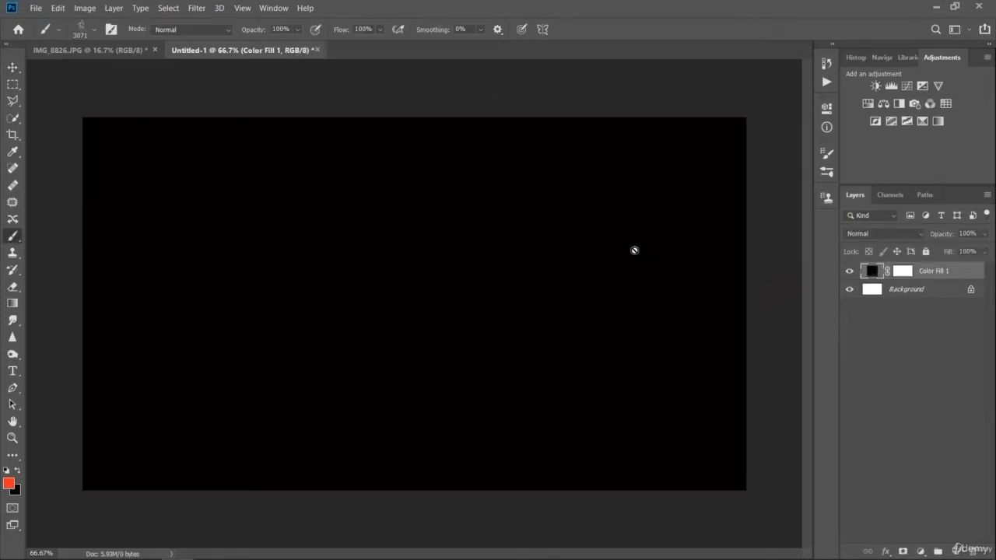
click(177, 206)
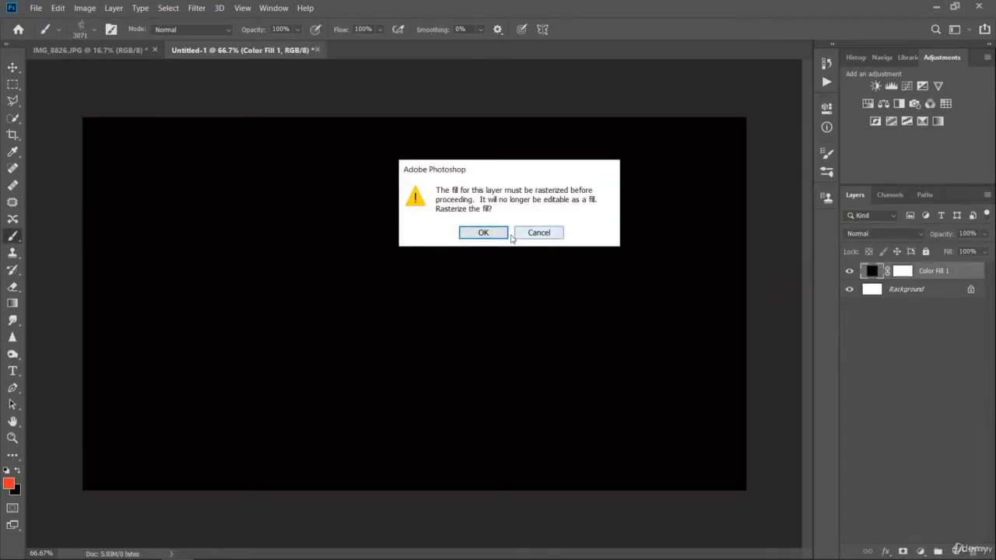
click(483, 233)
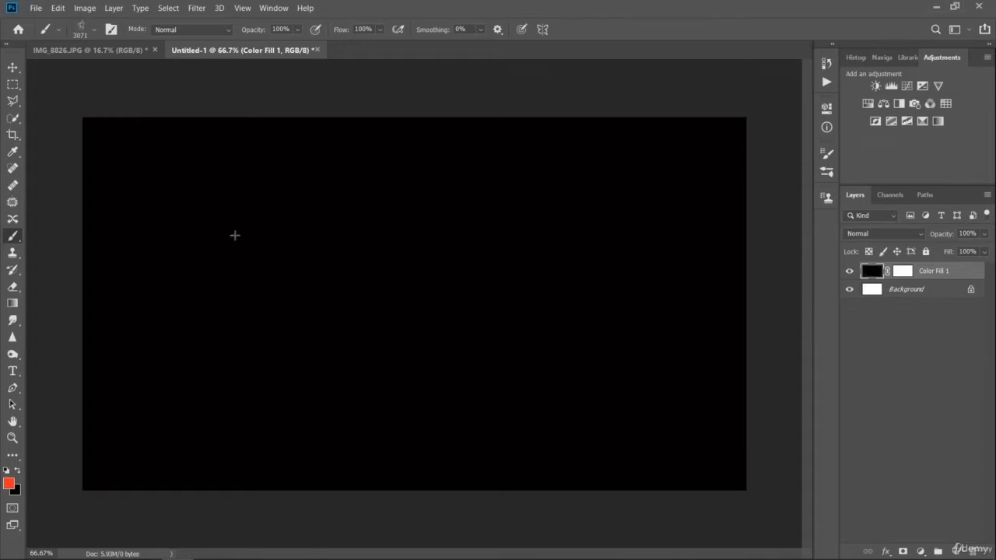
click(228, 225)
key(ctrl+z)
- Check the brush presets and switch to the workspace that shows the color swatches and brush list
click(92, 30)
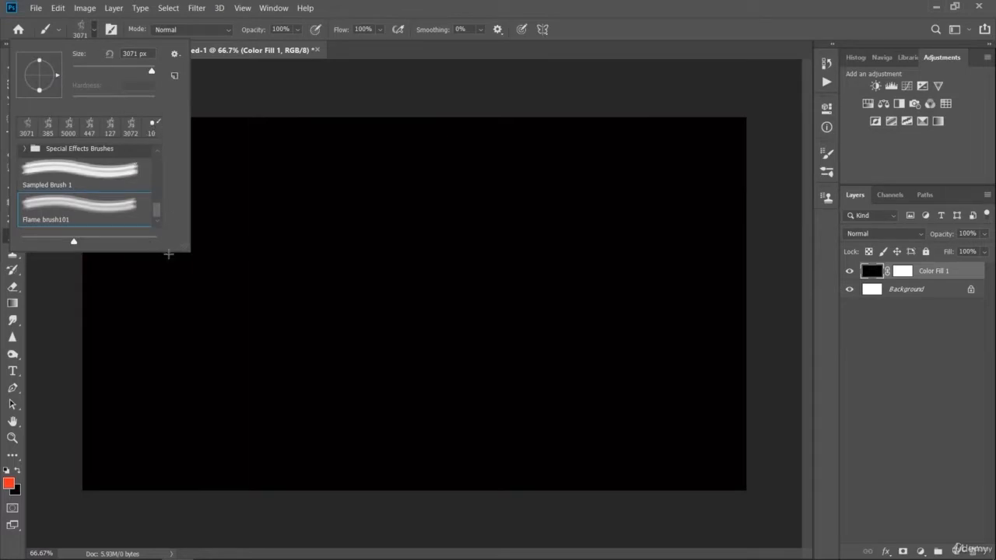
click(174, 54)
click(169, 128)
click(957, 29)
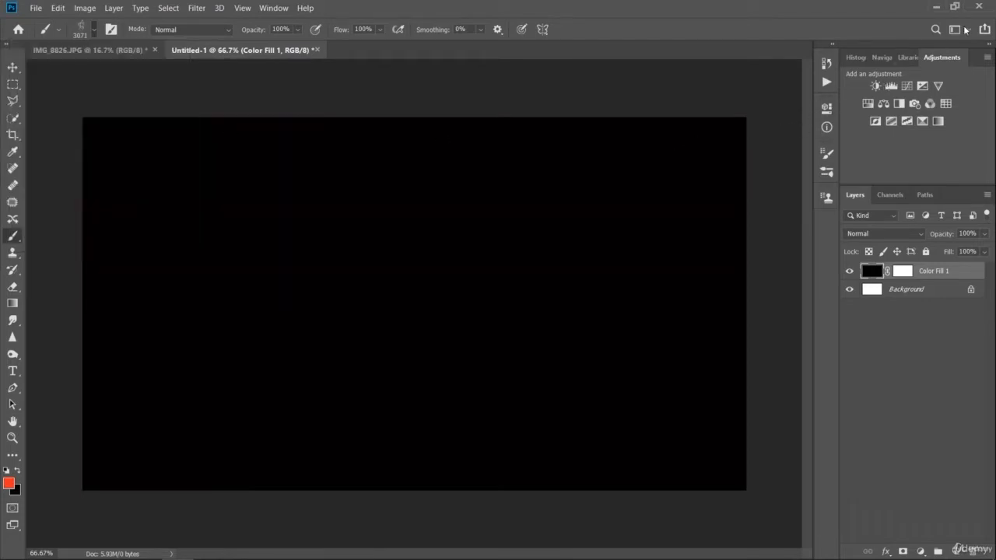
click(951, 71)
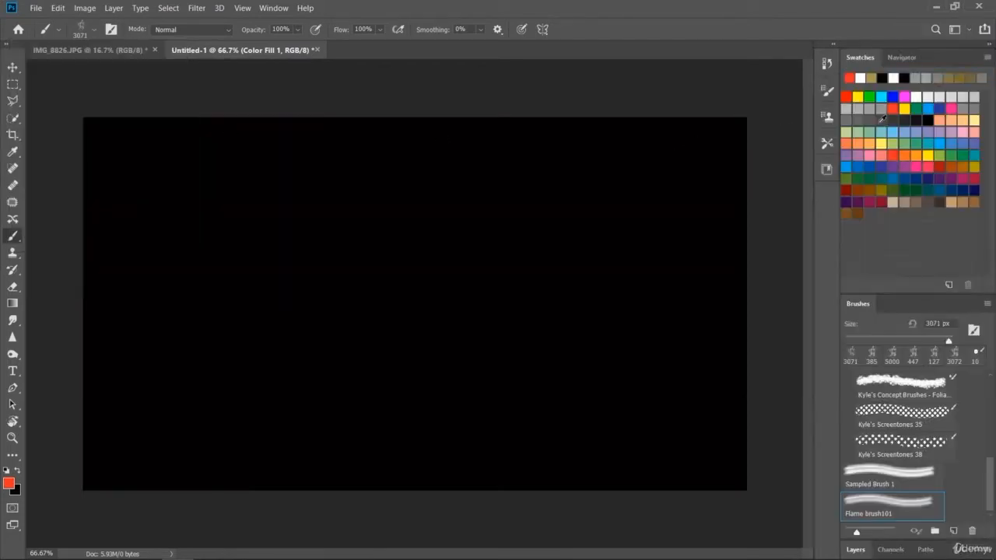
- Review the tip settings of Flame brush101 and stamp it once at 3071 px in orange-red over the black layer's left half
click(828, 92)
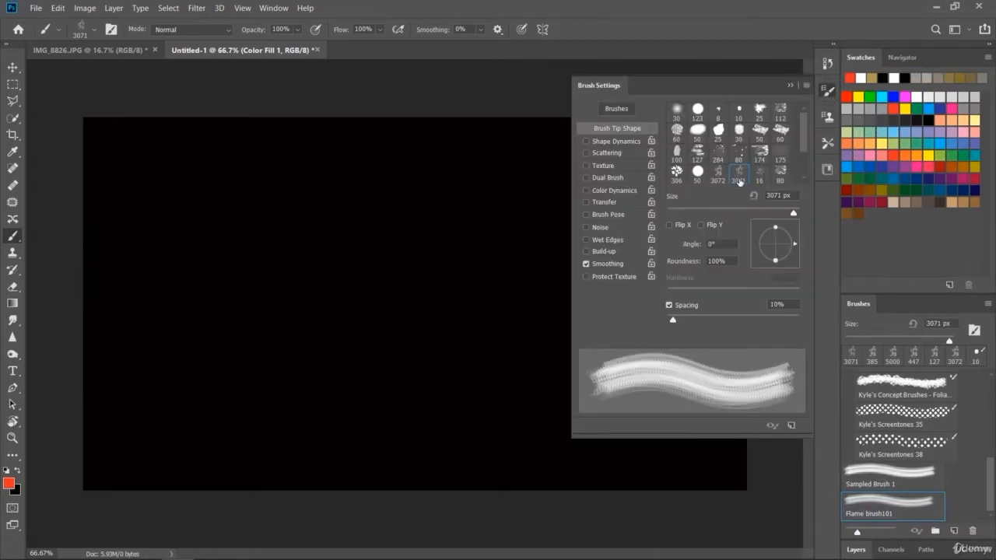
click(827, 91)
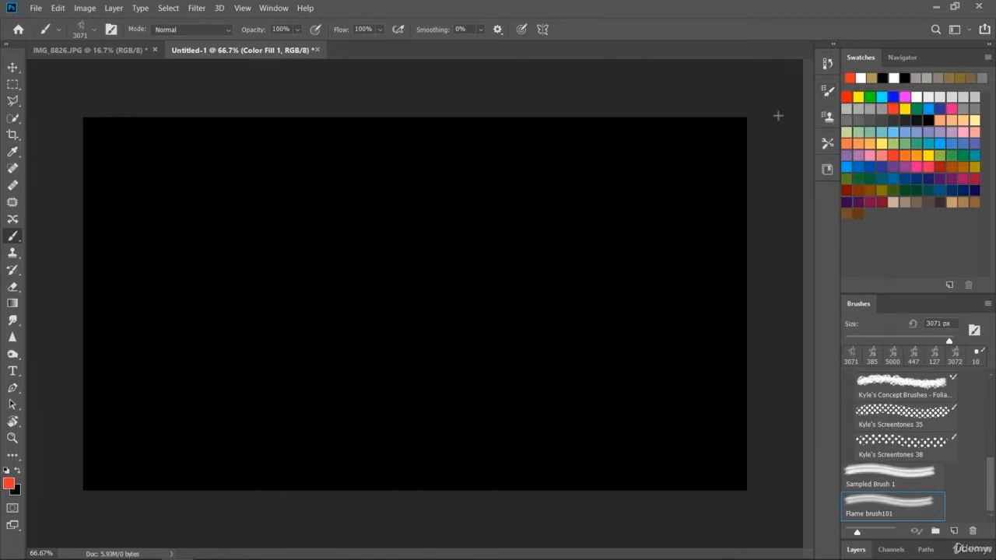
click(829, 91)
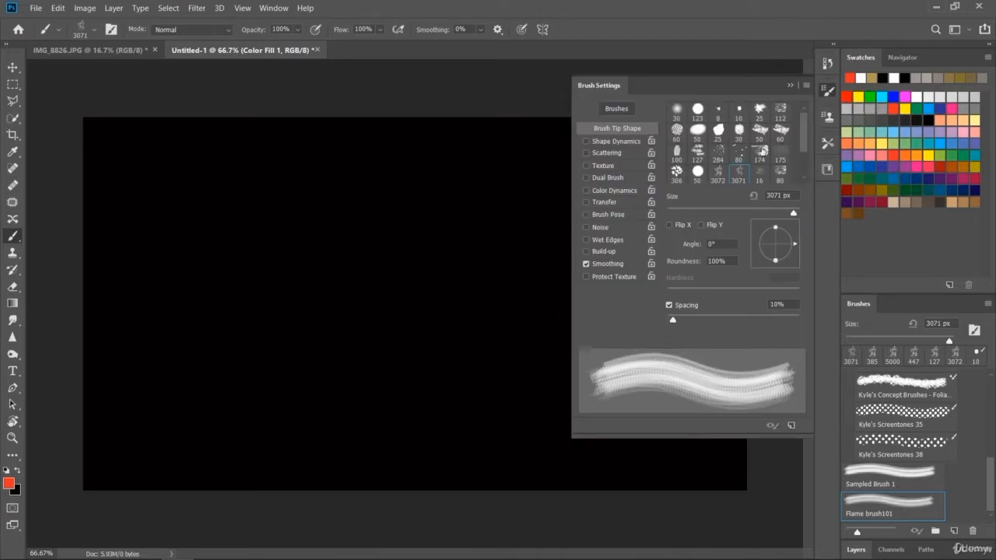
mouse_move(803, 138)
mouse_down()
mouse_move(807, 179)
mouse_move(809, 113)
mouse_up()
click(788, 85)
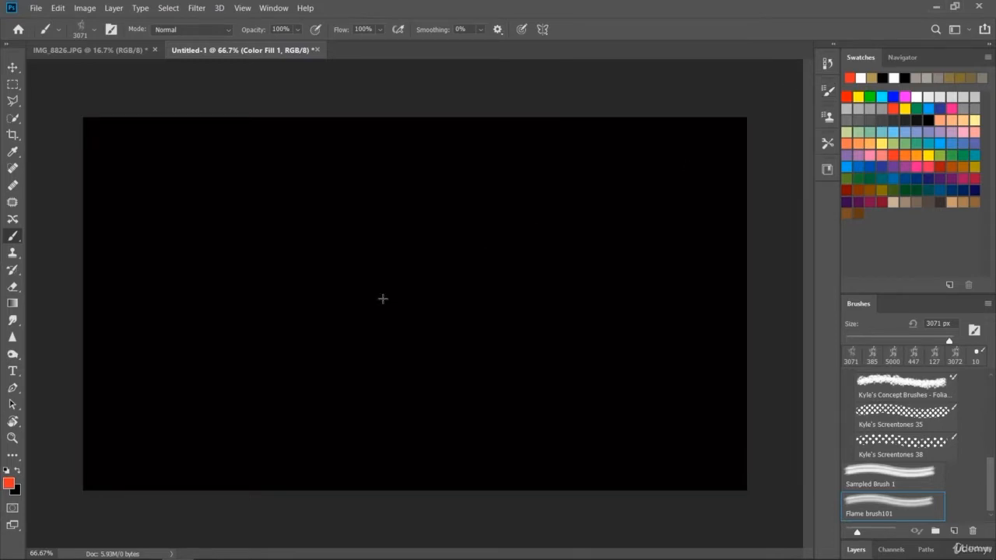
click(180, 289)
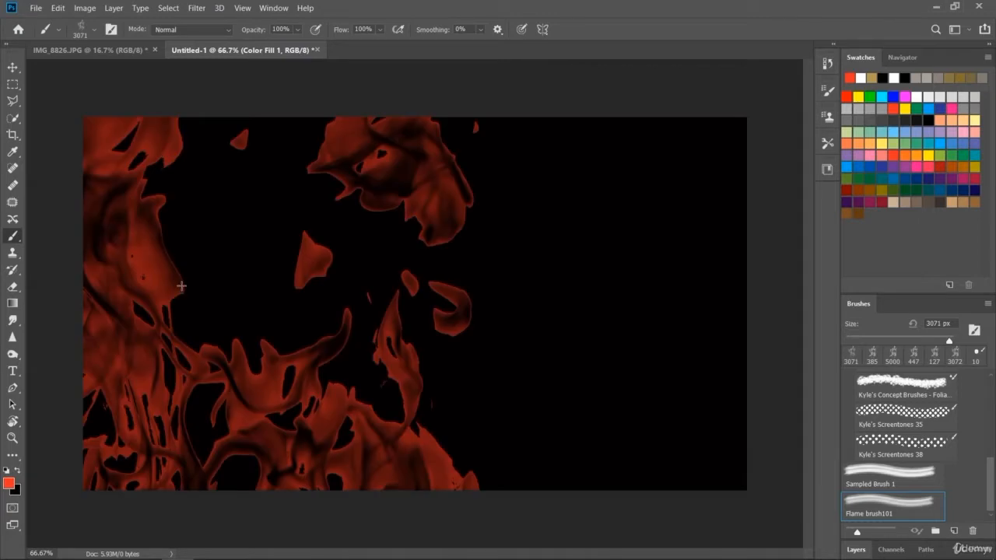
- Undo the oversized flame stamp, try the flame brush at 432 px in orange-red on the black layer, and undo the trial
key(ctrl+z)
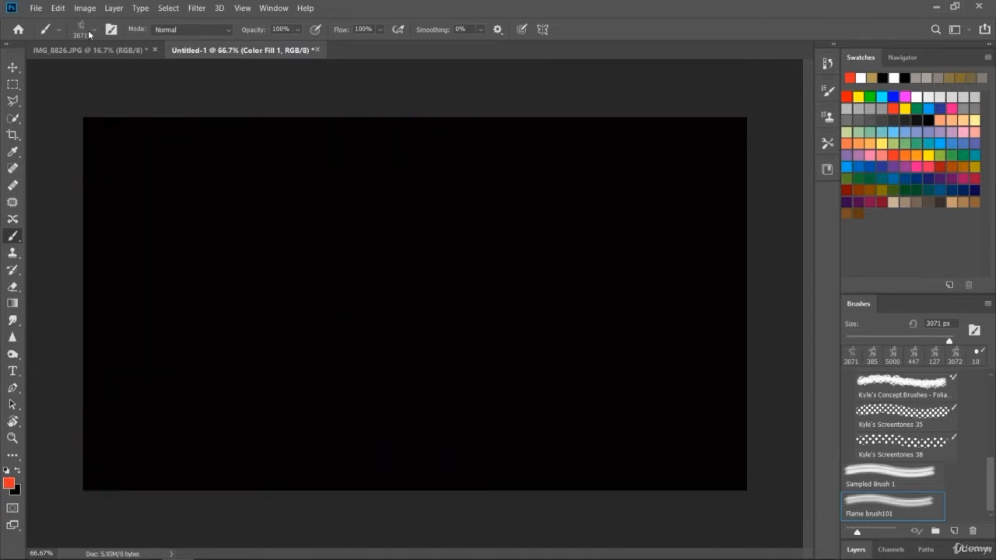
click(88, 29)
drag(153, 72, 144, 74)
click(259, 273)
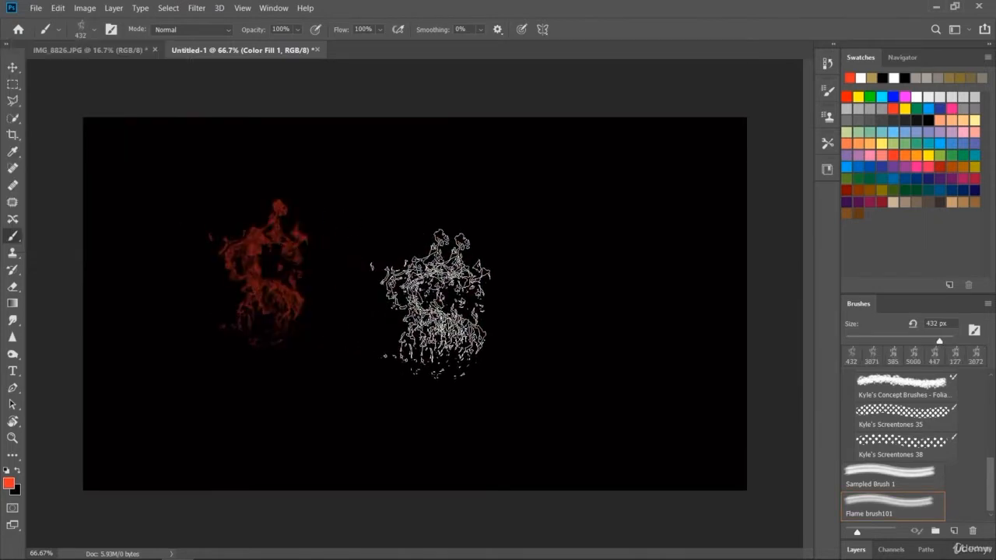
click(548, 272)
key(ctrl+z)
key(ctrl+z)
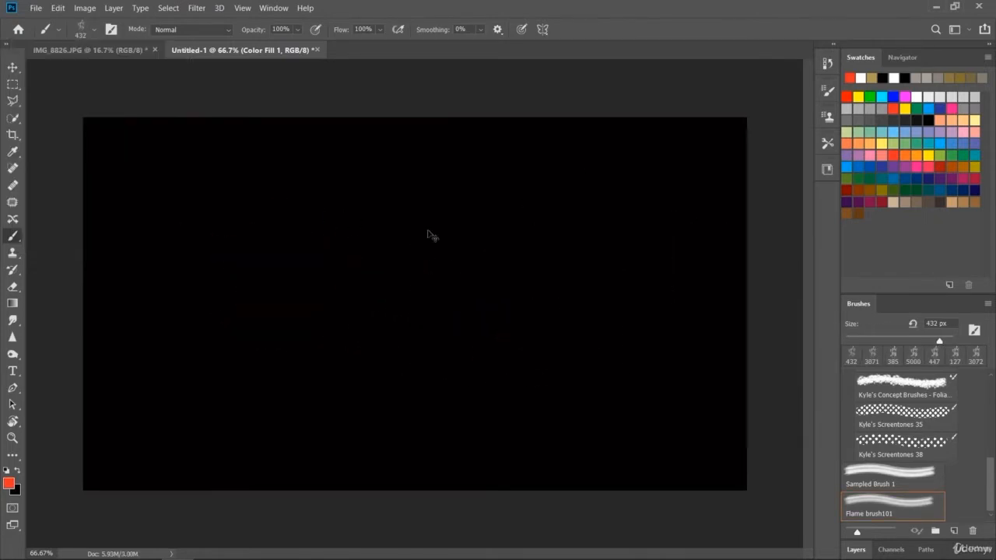
- Set the flame brush size to 1165 px, stamp it once in orange-red on the black layer, and undo the stamp
click(88, 29)
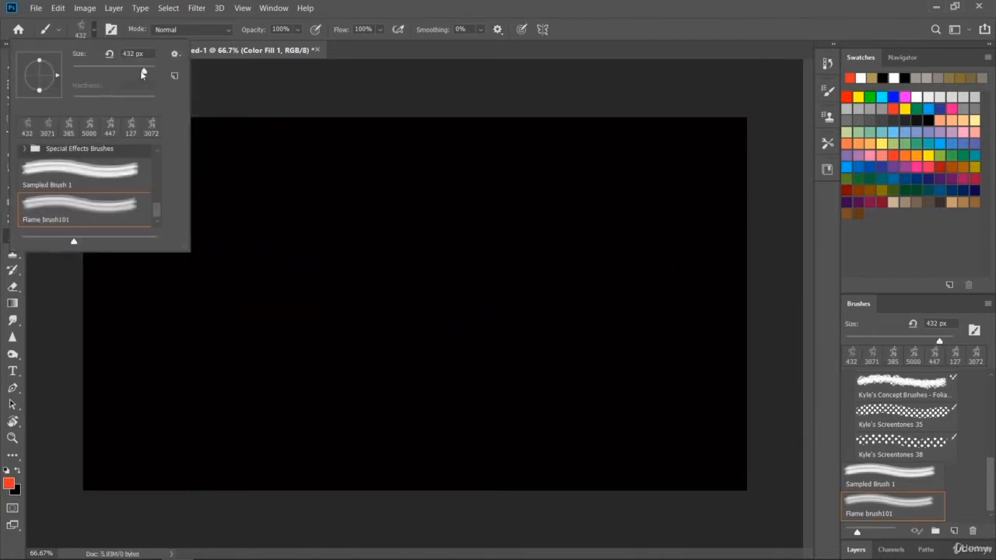
drag(143, 74, 151, 72)
click(126, 54)
key(BackSpace)
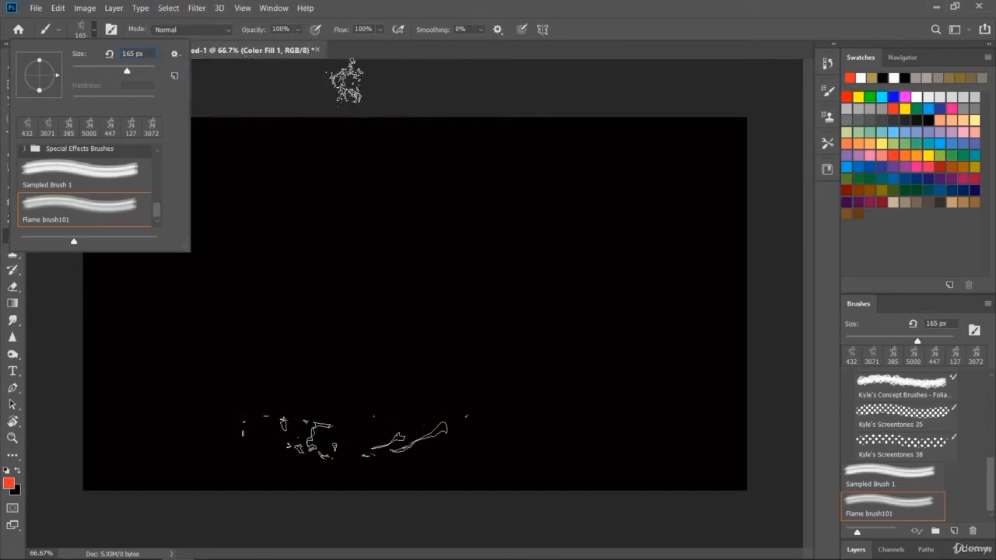
text(1)
key(Return)
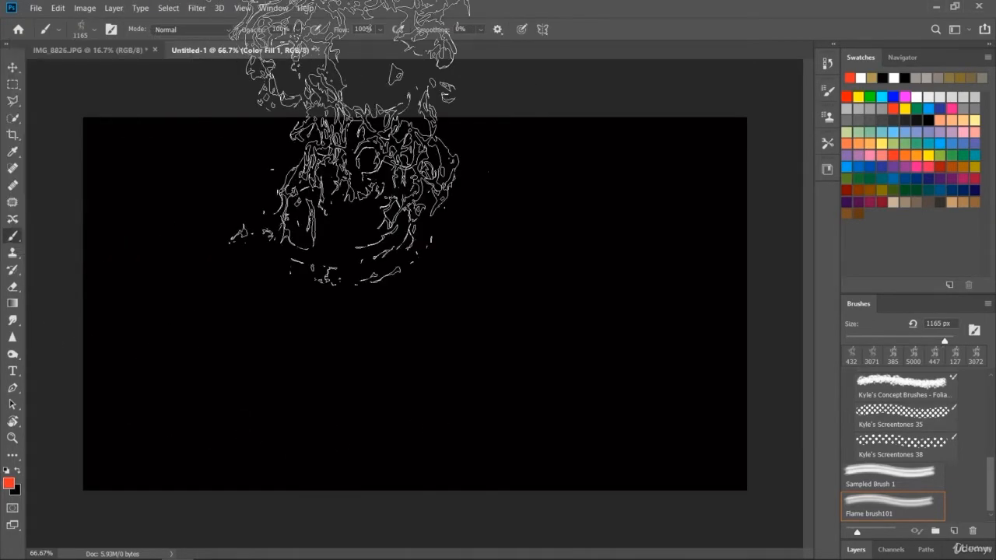
click(257, 303)
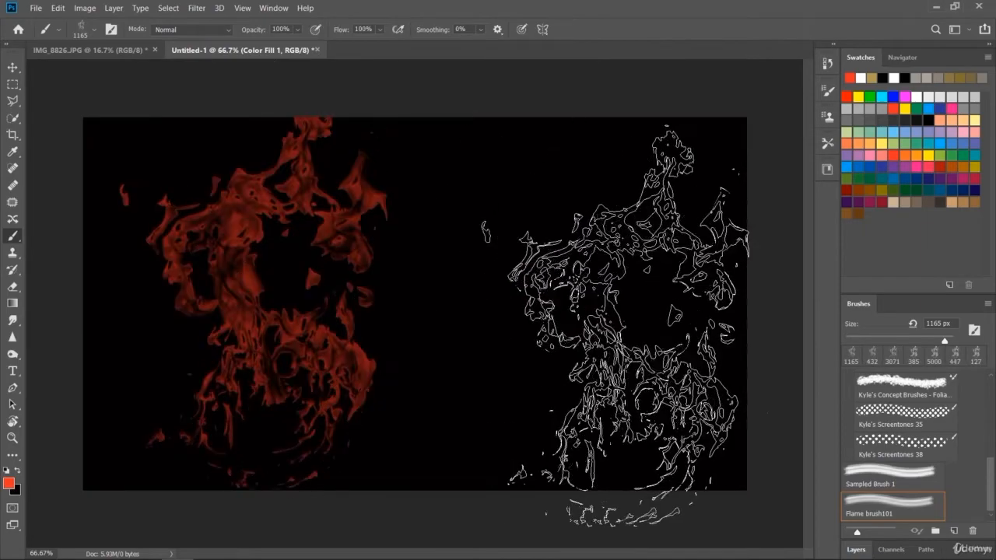
key(ctrl+z)
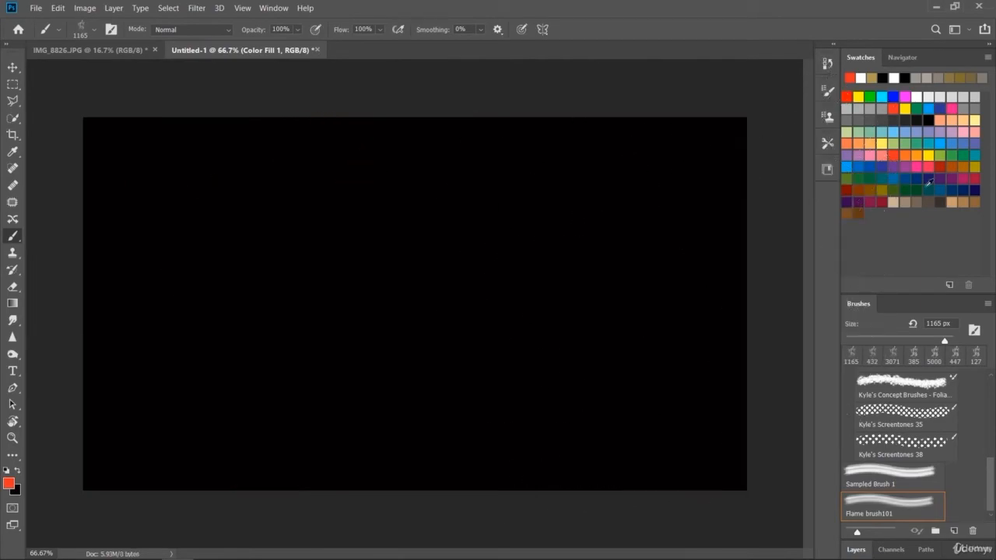
- Try the 1165 px flame brush on the black layer, stamping it in orange over the left half
click(920, 154)
click(252, 326)
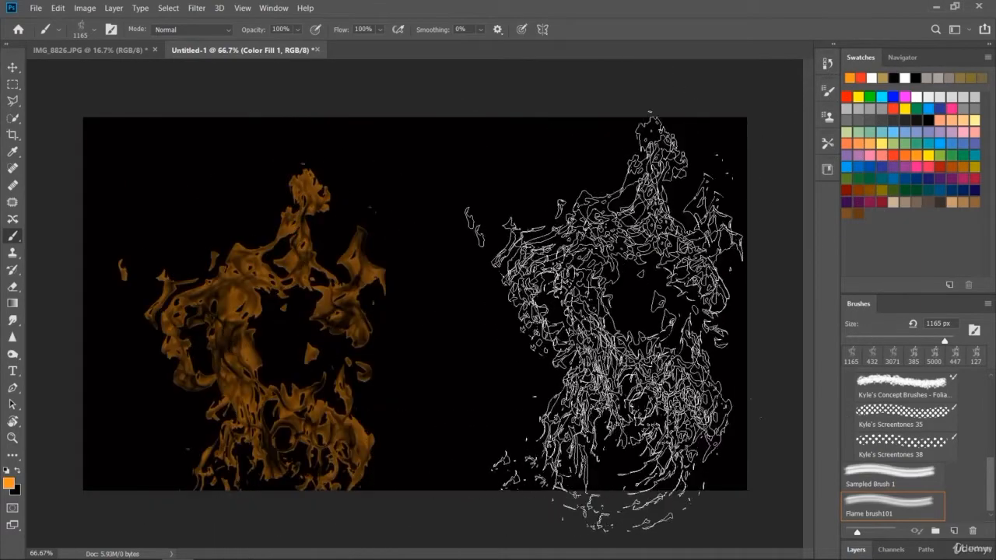
click(599, 288)
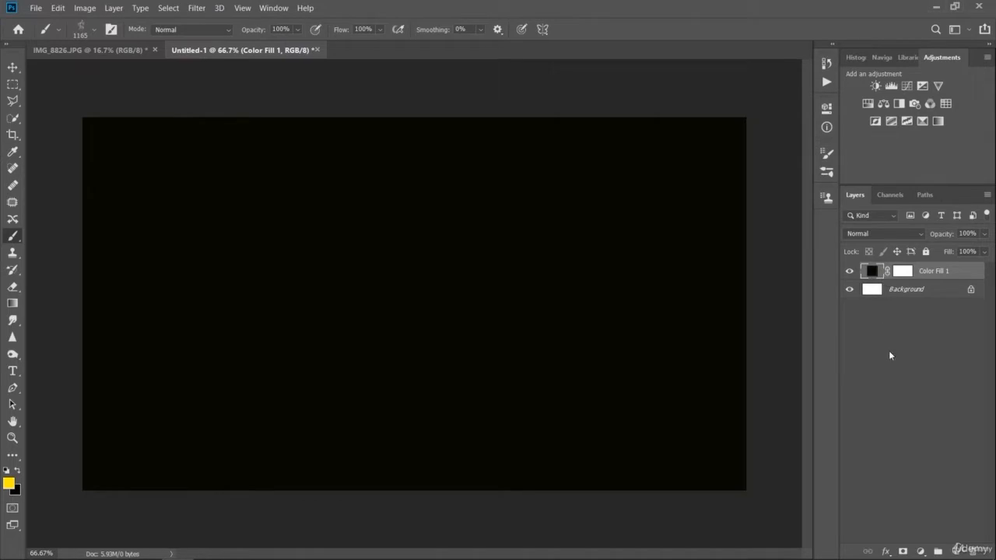
- Delete the black fill layer, then try the 1165 px flame brush in yellow on the white background and undo both stamps
key(Delete)
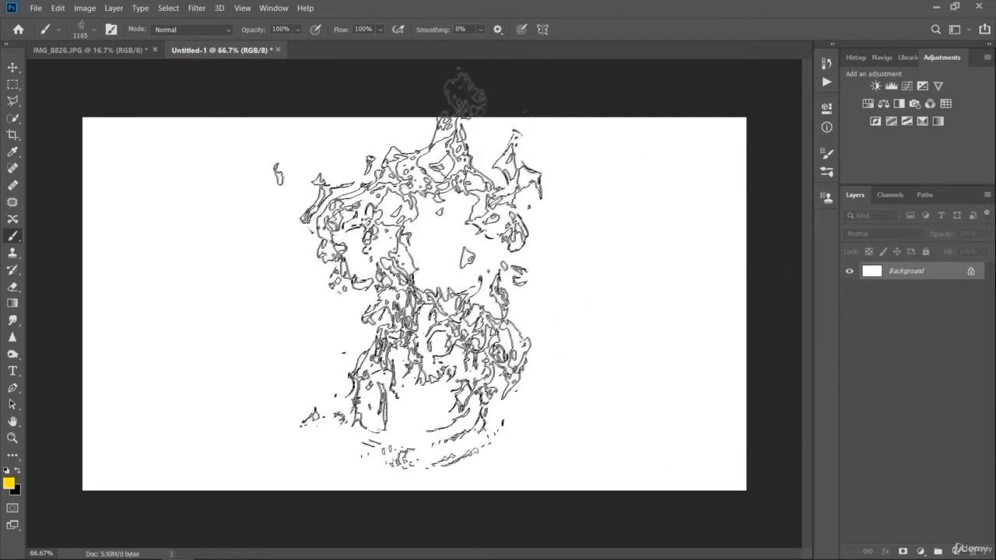
click(408, 272)
click(669, 272)
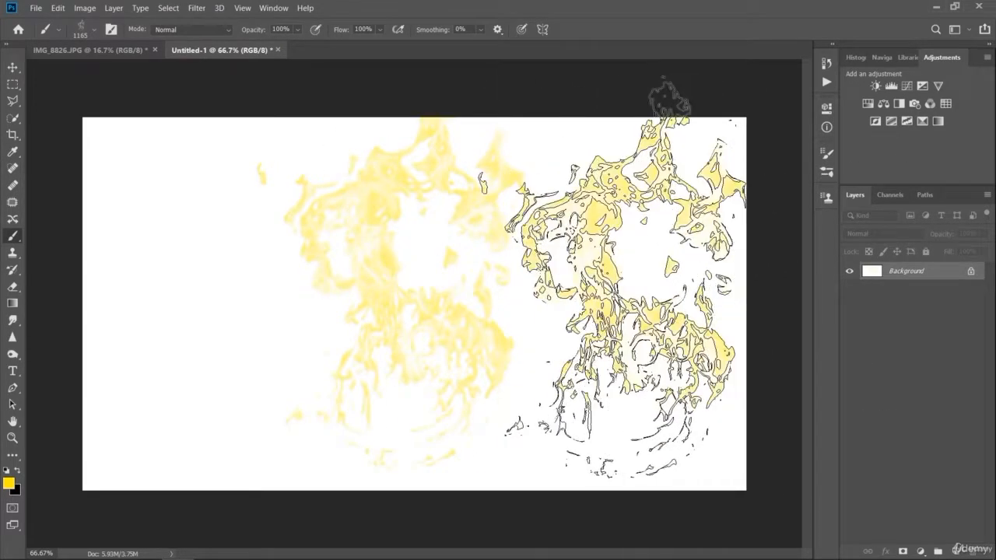
key(ctrl+z)
key(ctrl+z)
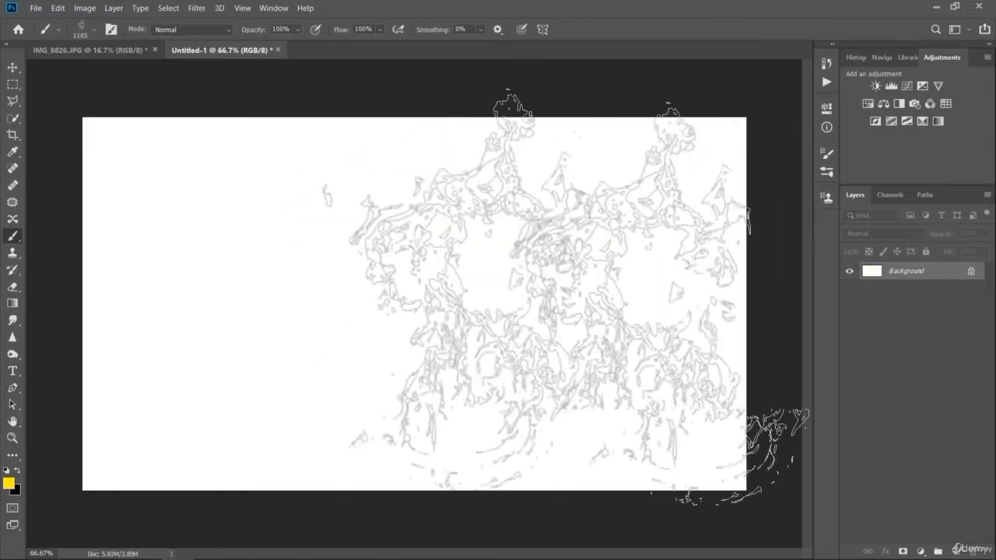
- Set the flame brush size to 900 px, test it in yellow on the white background, and undo the test stamps
click(91, 30)
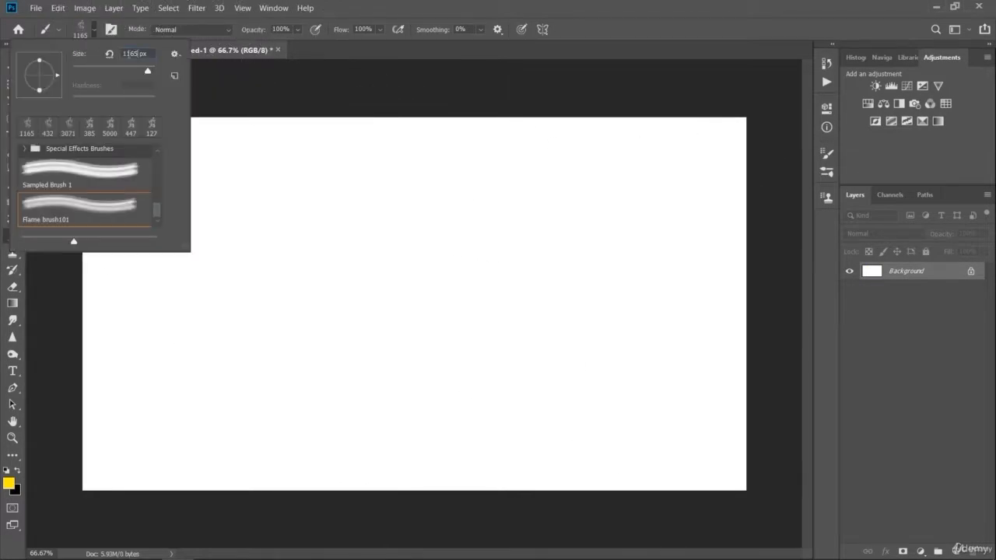
double_click(131, 54)
text(900)
key(Return)
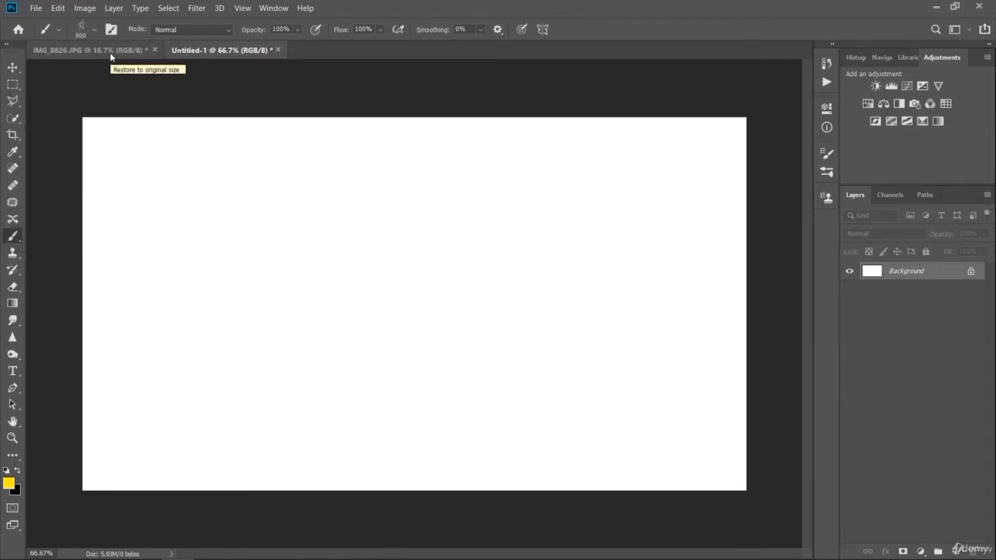
click(256, 304)
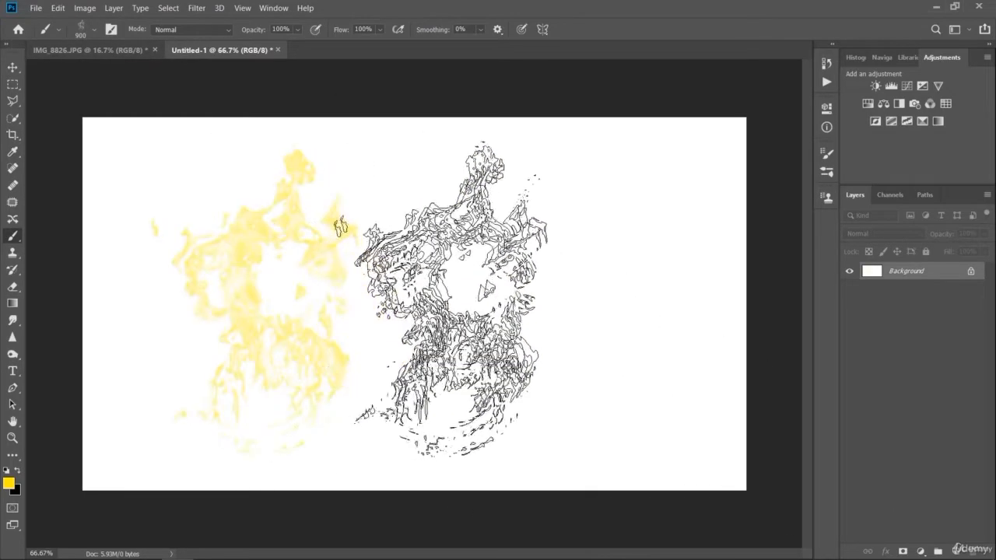
click(472, 294)
key(ctrl+z)
key(ctrl+z)
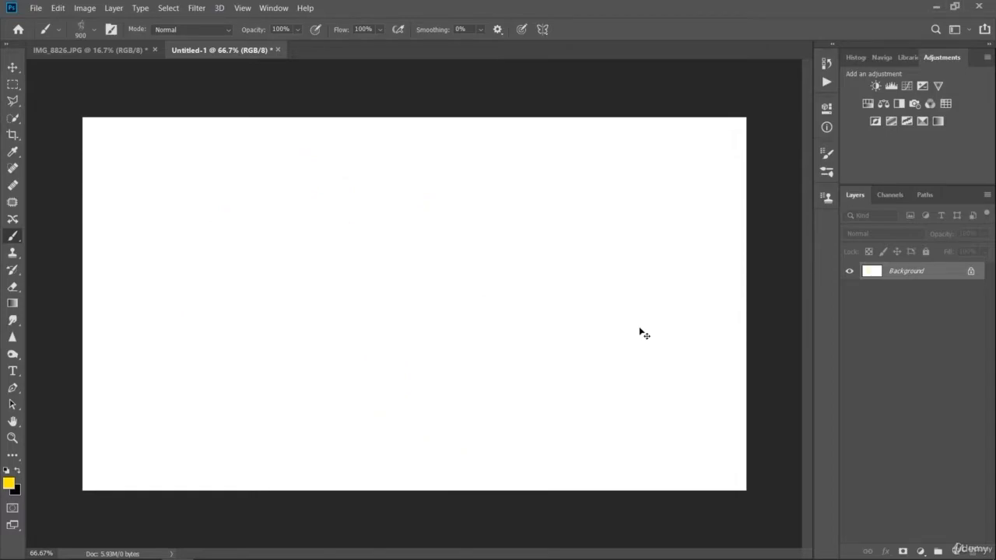
- Stamp the 900 px flame brush side by side across the white background in yellow, blue and purple, picking the colors from the swatches
click(208, 294)
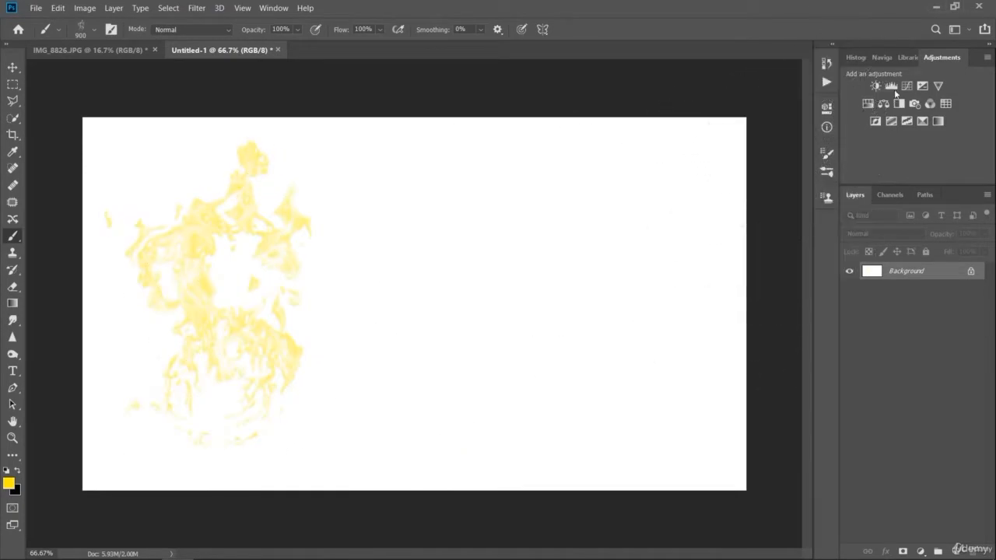
click(965, 33)
click(920, 74)
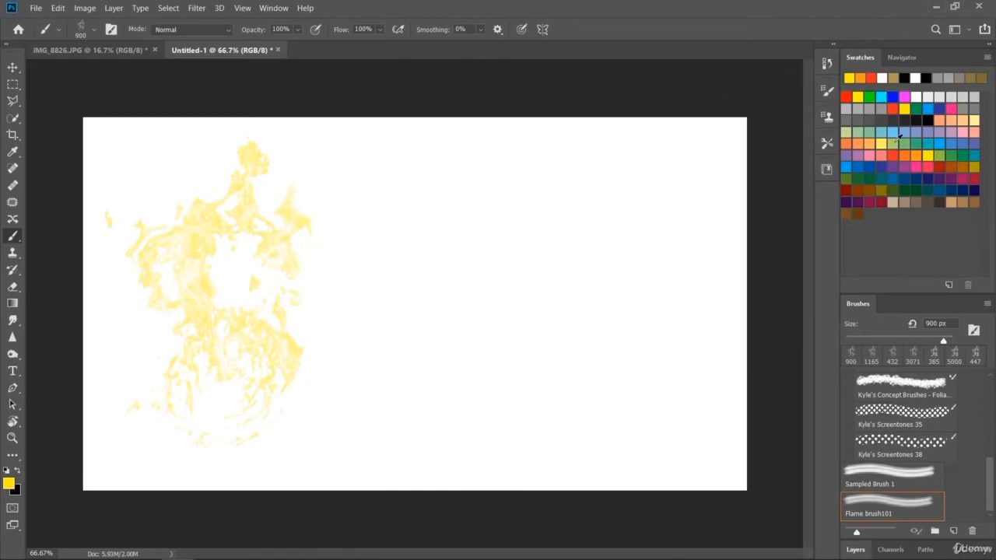
click(864, 167)
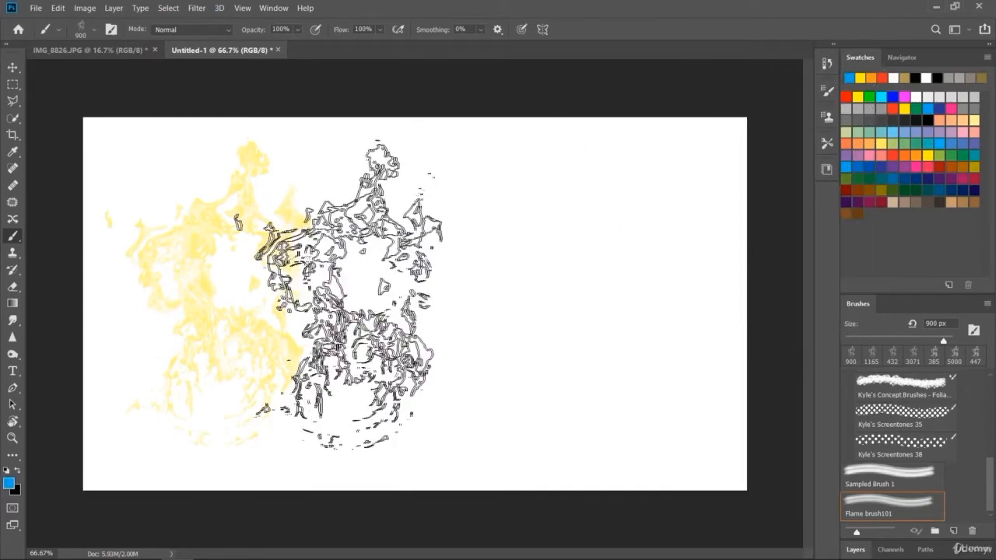
click(397, 294)
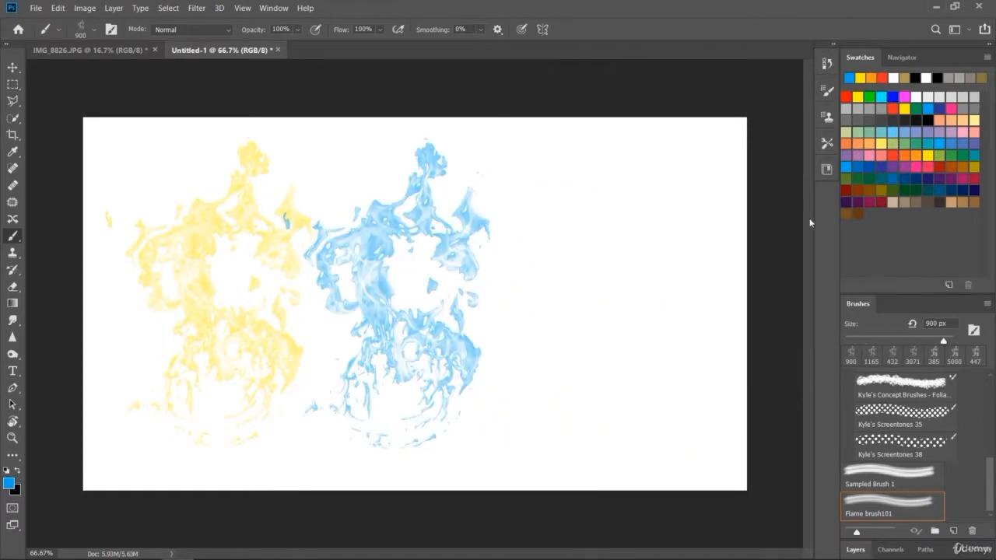
click(953, 179)
click(567, 305)
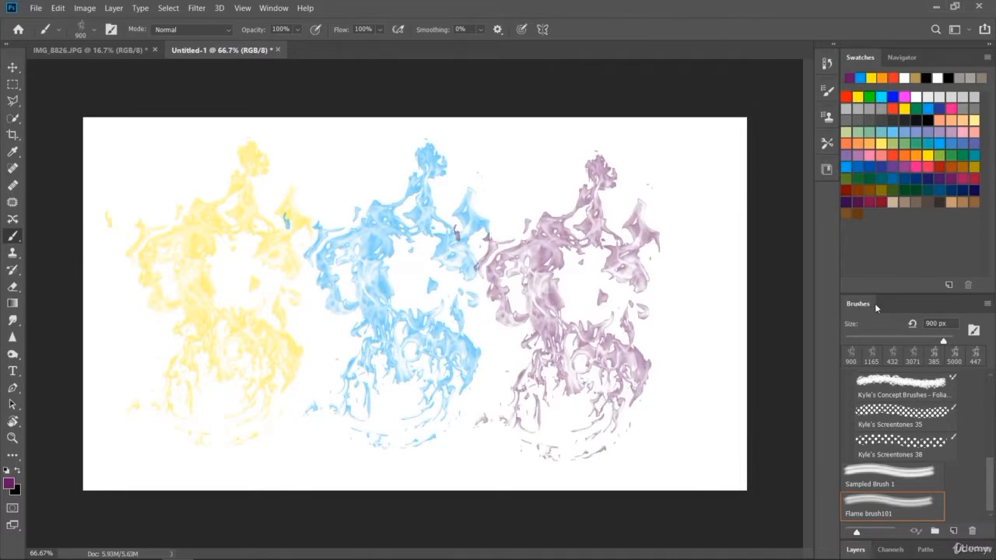
- Return to the workspace with the layer list and add a solid color fill layer in near-black 040104 above the background
click(955, 30)
click(930, 79)
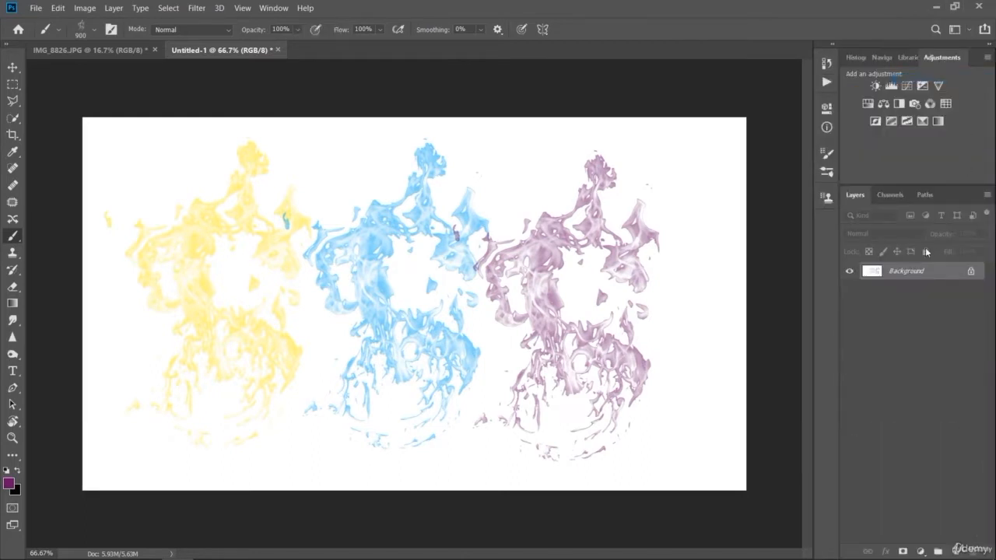
click(921, 548)
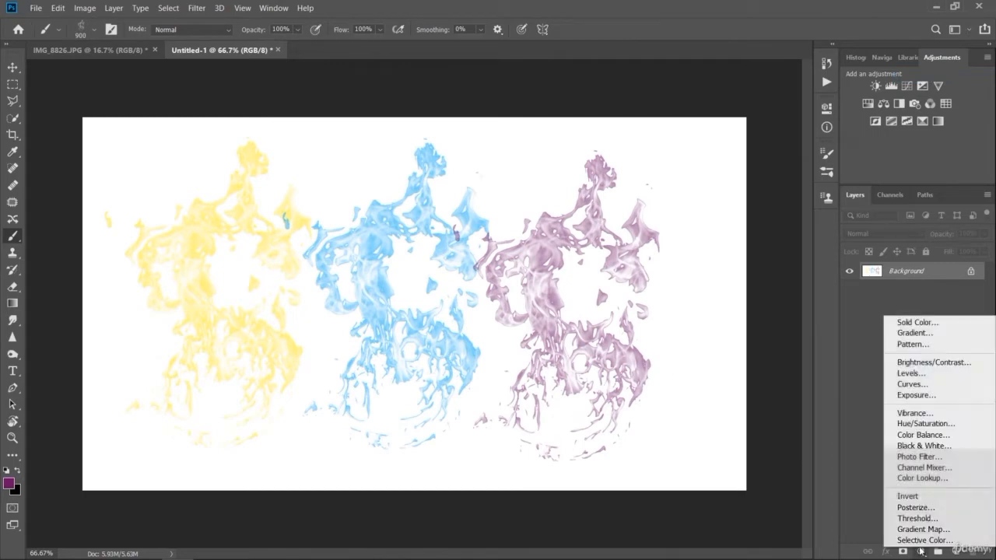
click(921, 323)
click(795, 339)
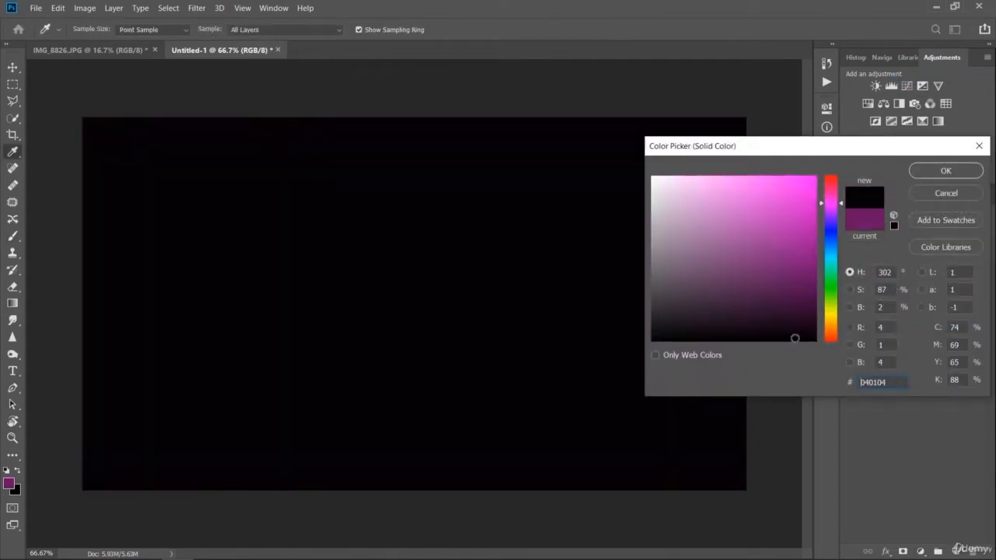
click(944, 171)
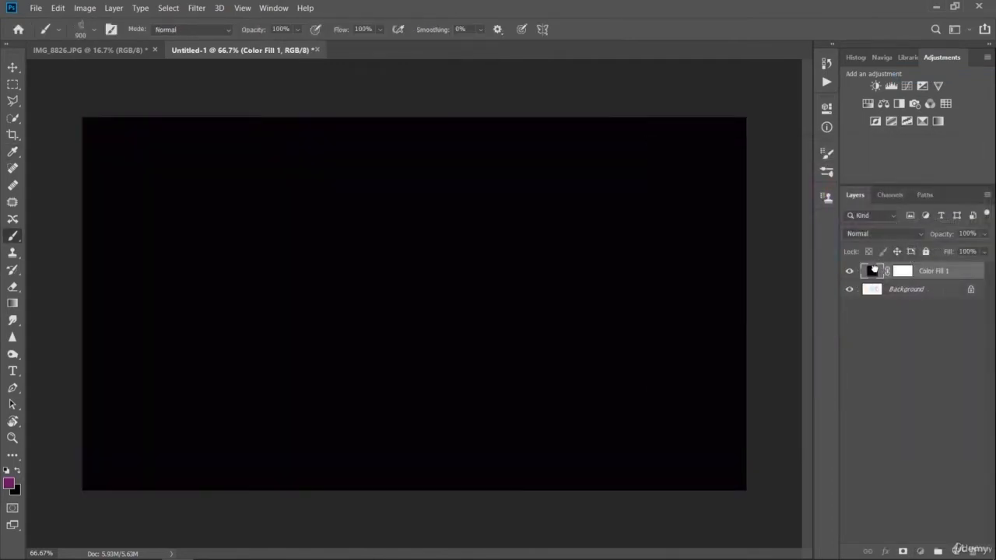
- Unlock the background layer holding the colored flames and move it above the near-black fill layer
drag(873, 273, 870, 315)
drag(869, 274, 886, 295)
click(972, 291)
drag(875, 292, 875, 266)
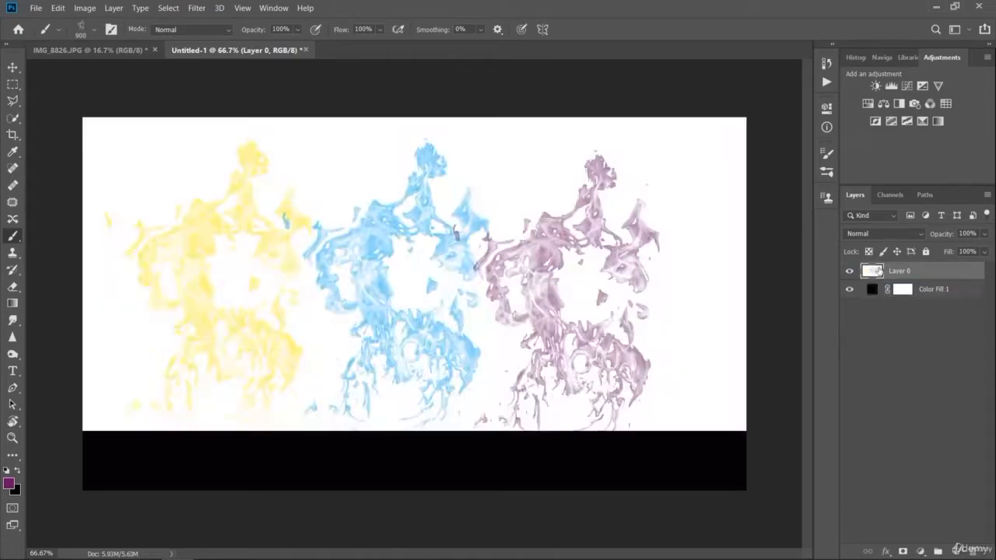
- Review the blend modes available for the flame layer, leaving it set to Normal, and deselect all layers
click(893, 342)
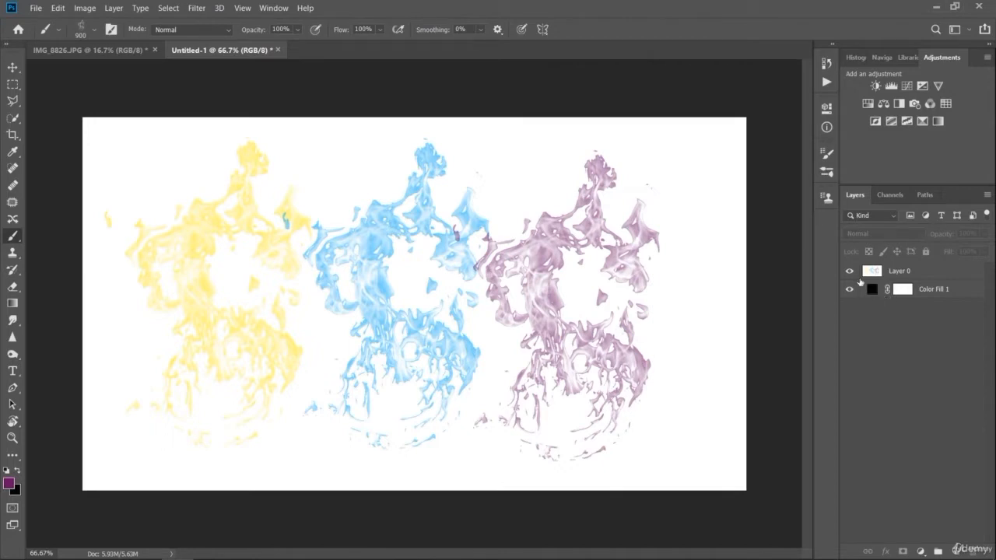
mouse_move(876, 292)
mouse_down()
mouse_move(877, 271)
mouse_move(879, 310)
mouse_up()
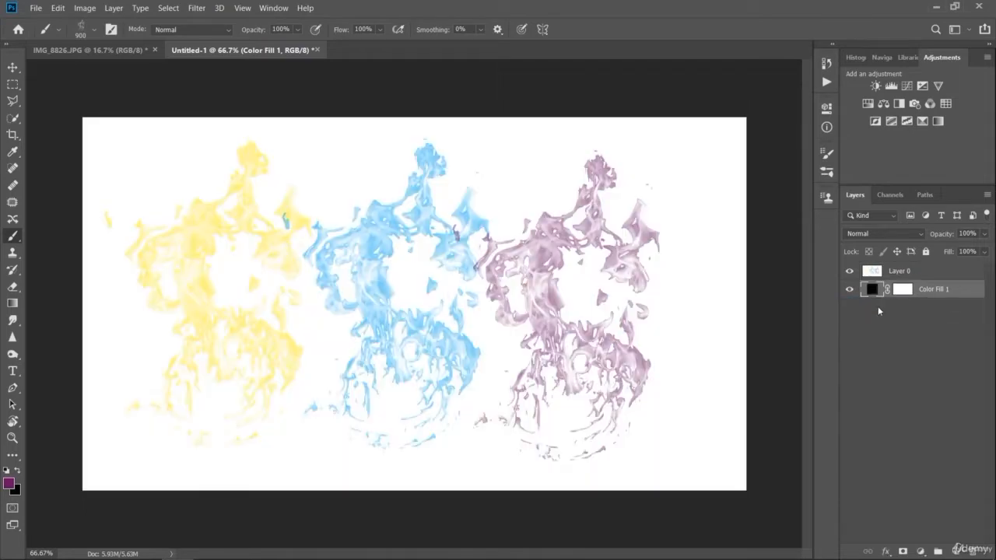
click(889, 271)
click(897, 235)
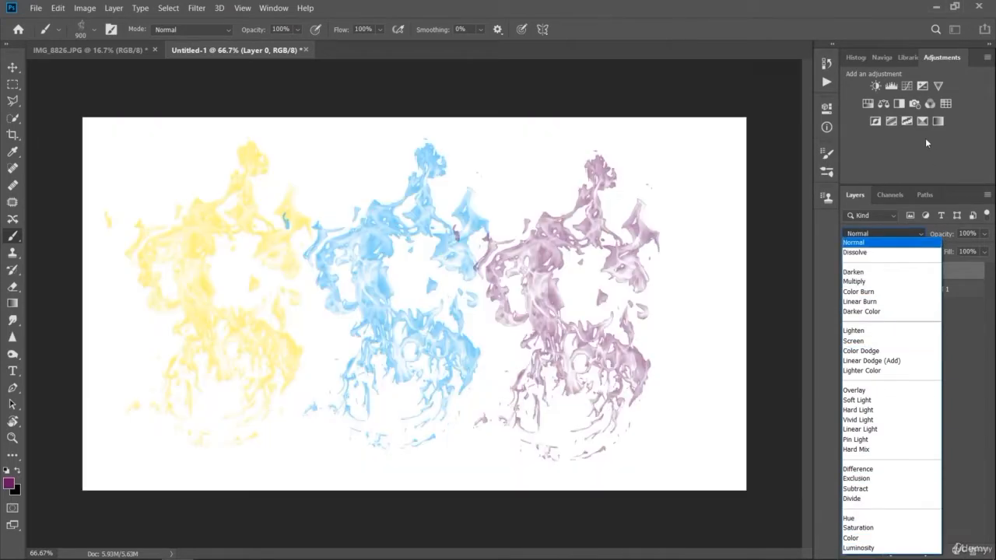
click(923, 137)
click(887, 347)
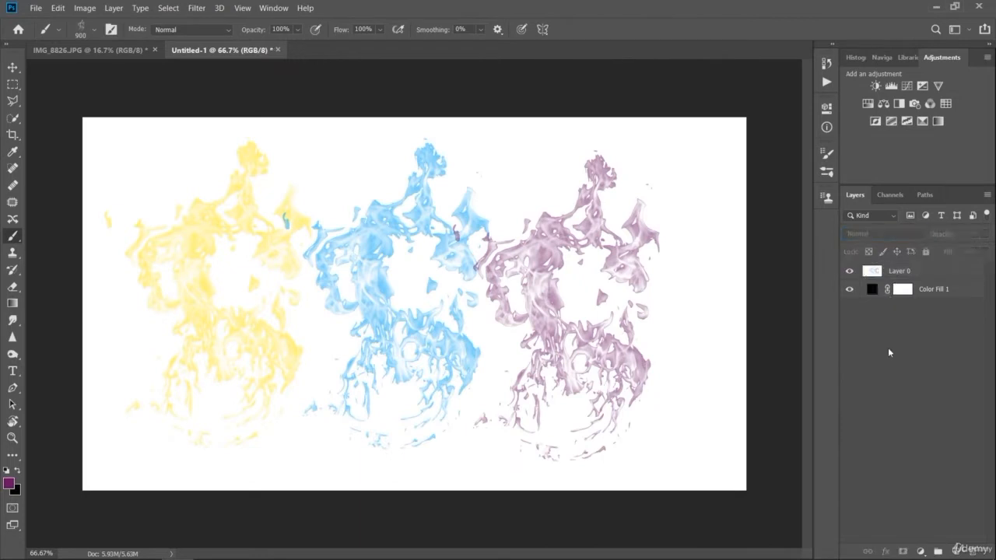
- Add another solid color fill layer in dark reddish brown 400905 at the top of the layer stack
click(923, 551)
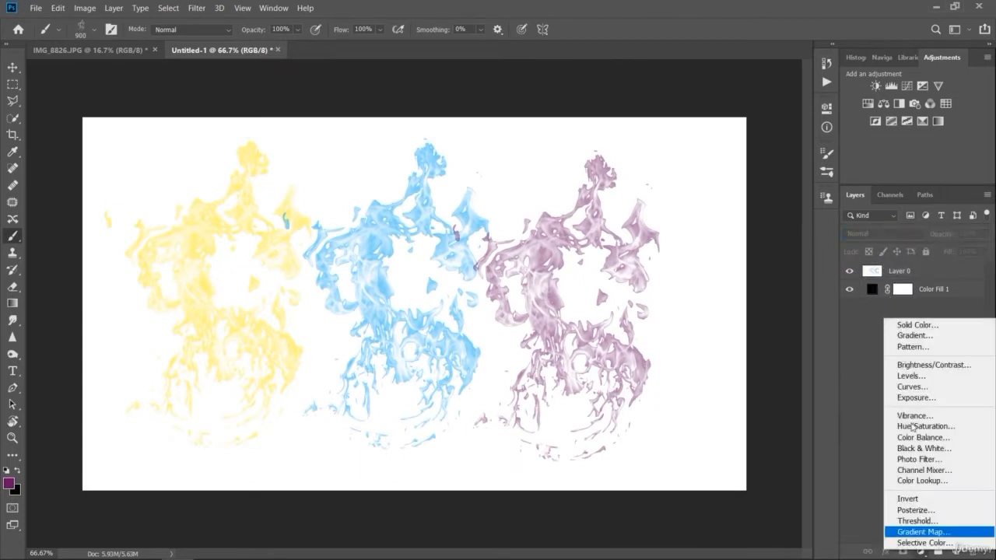
click(913, 325)
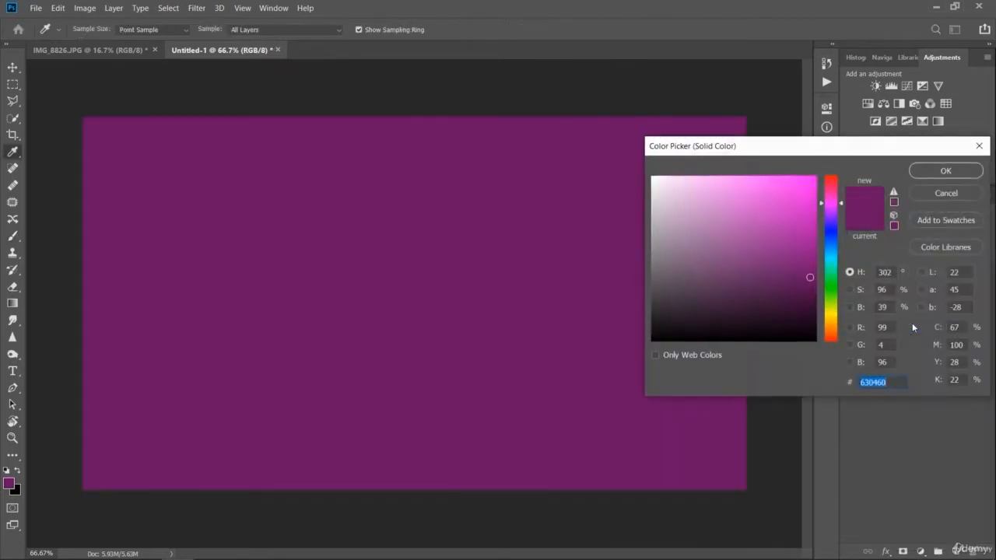
click(803, 300)
click(831, 341)
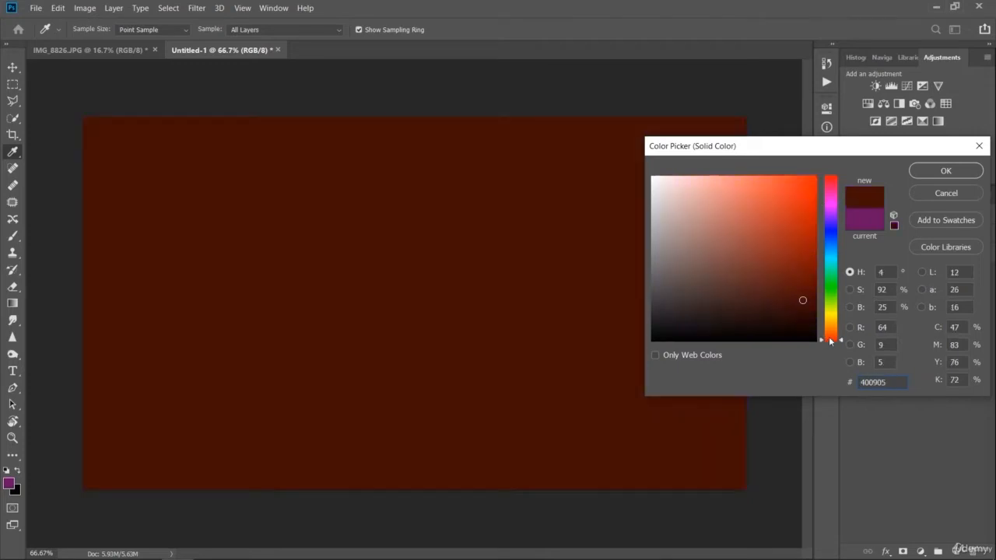
click(945, 171)
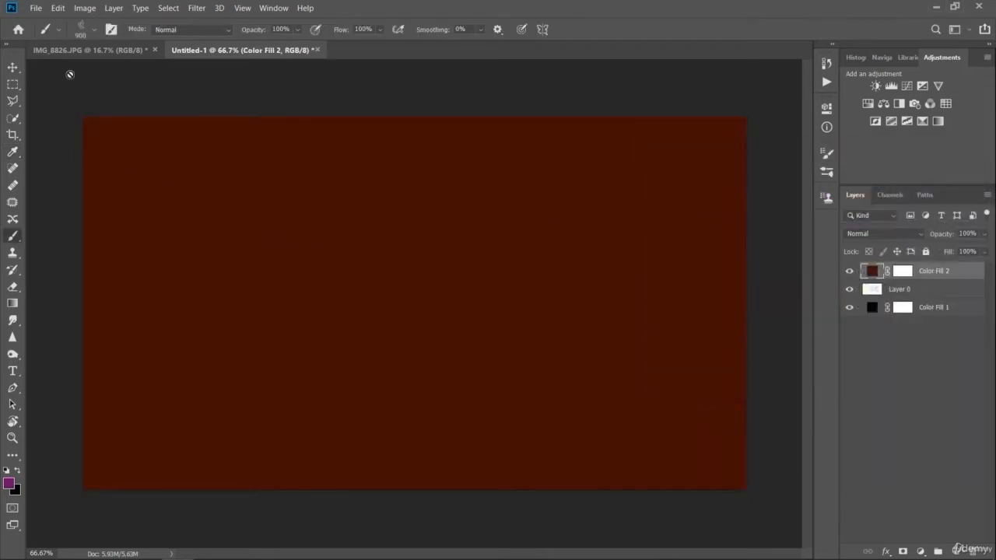
- Set the flame brush to 448 px and rasterize the dark reddish brown fill layer for a purple test stroke, undoing the stroke
click(84, 32)
drag(143, 71, 146, 72)
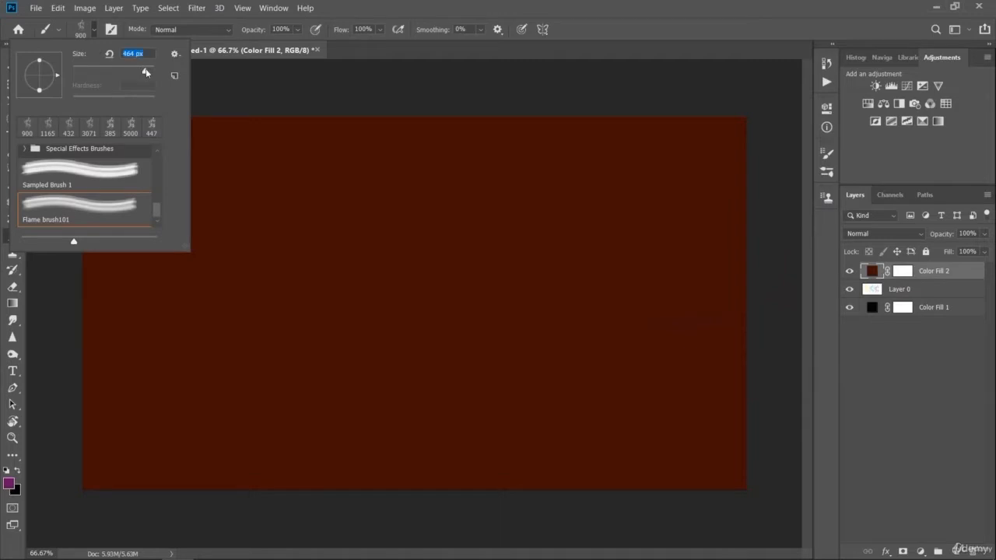
click(267, 289)
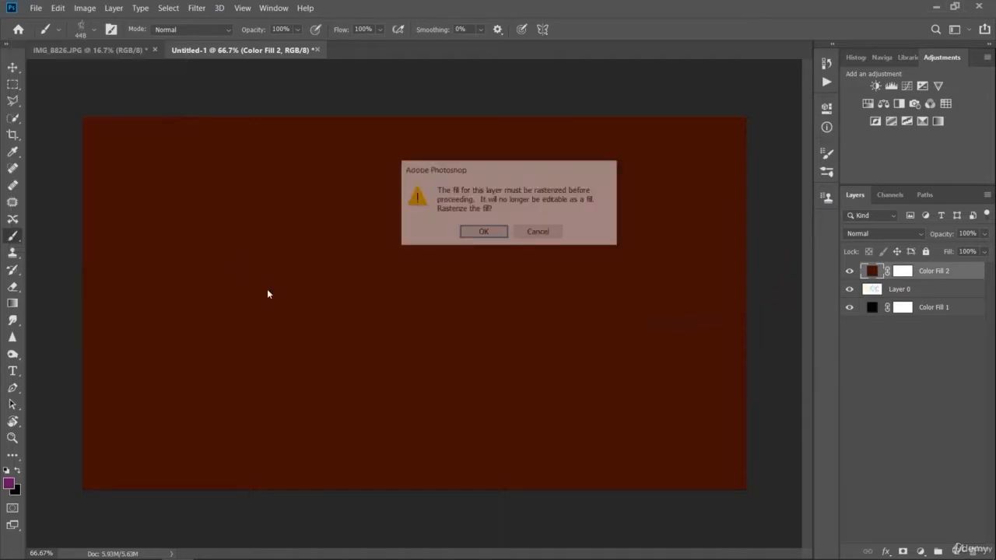
click(483, 232)
drag(185, 236, 275, 245)
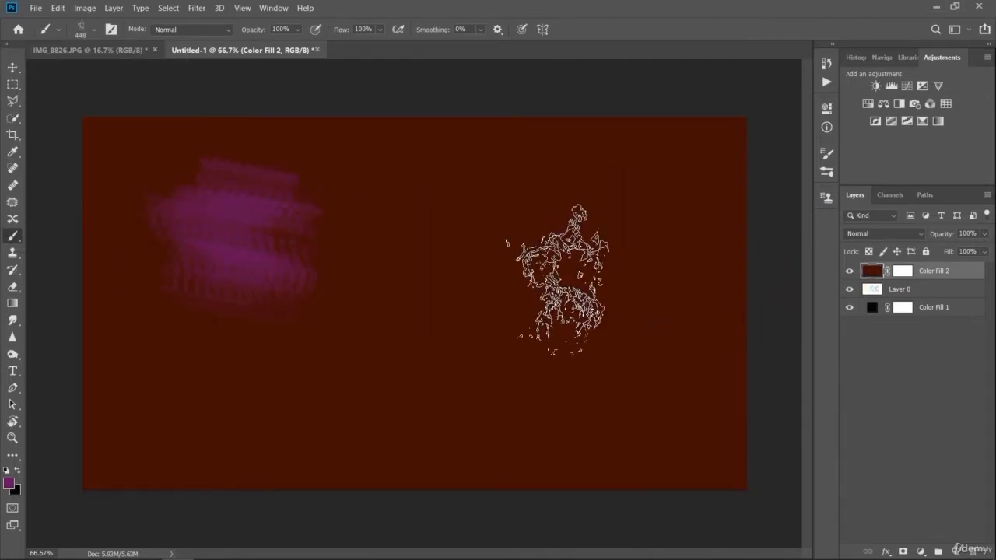
key(ctrl+z)
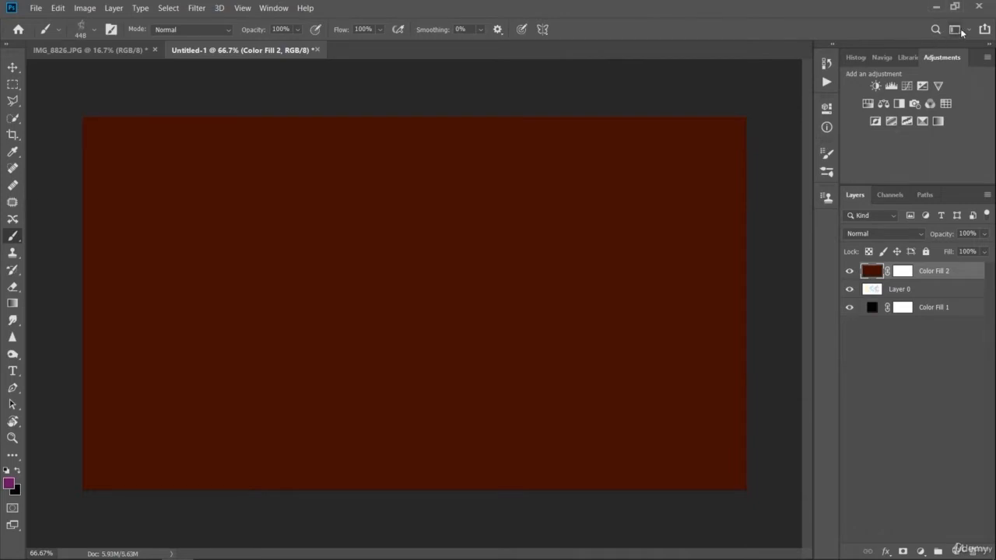
- Switch to the workspace that shows the color swatches and the brush list
click(828, 108)
click(827, 108)
click(828, 155)
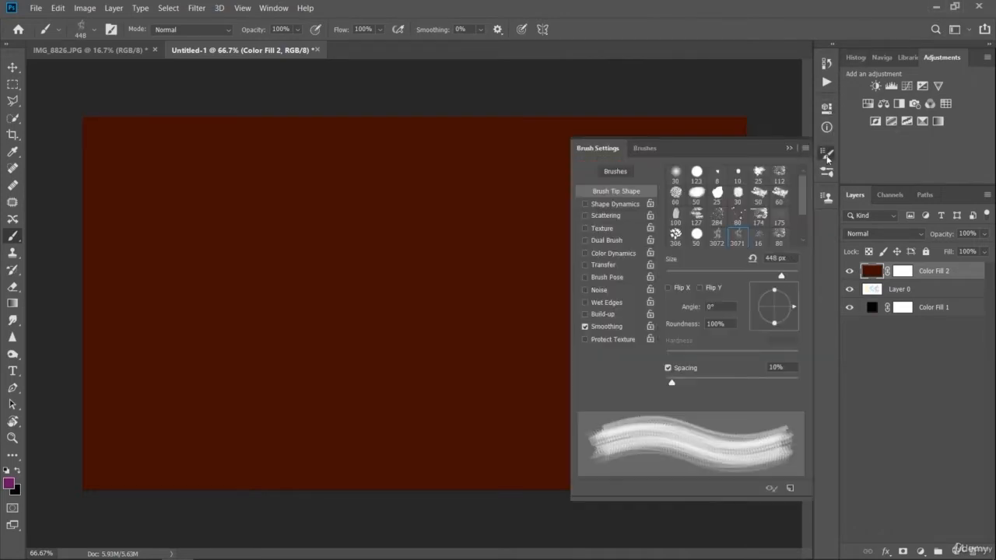
click(827, 155)
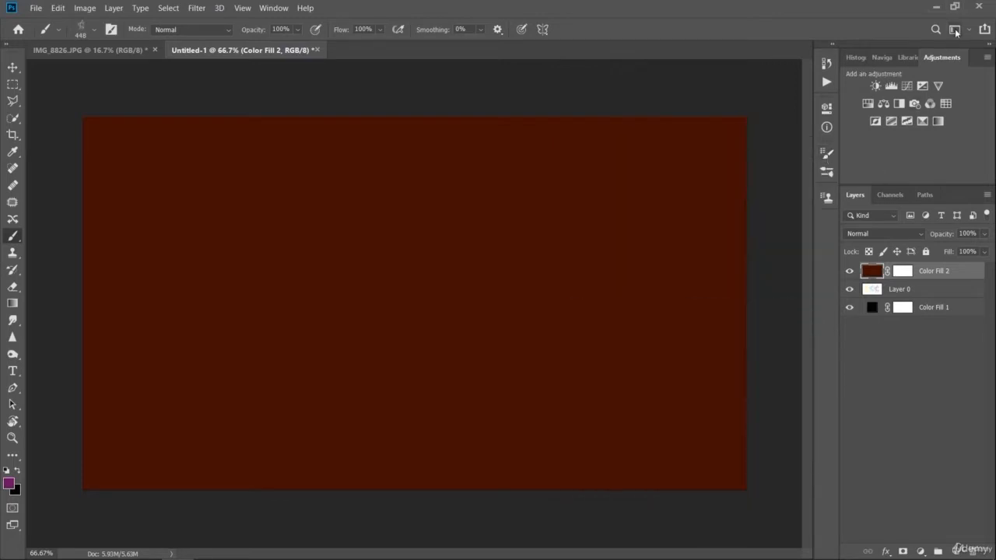
click(984, 29)
click(946, 77)
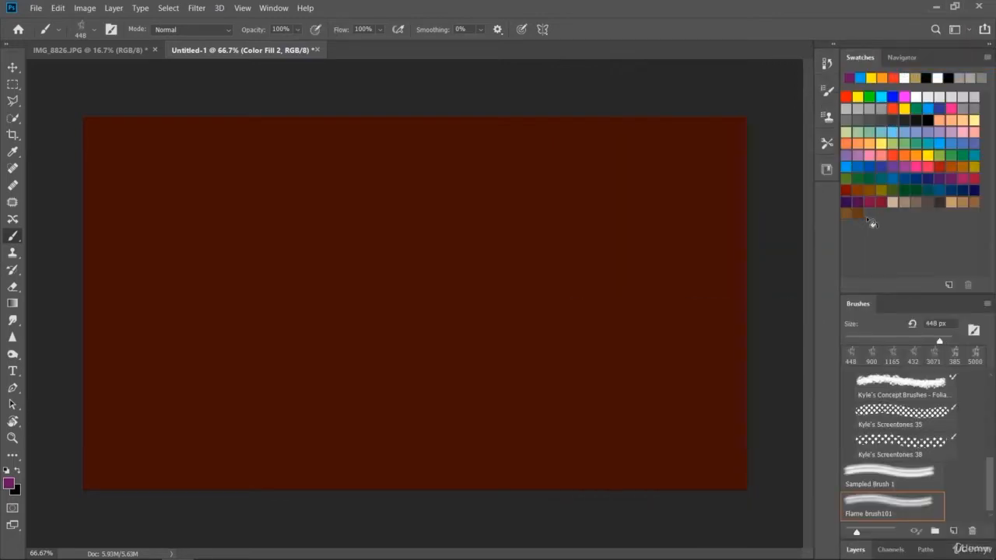
- Stamp a flame in orange on the right half of the brown canvas, try a continuous orange stroke beside it and undo that stroke
click(916, 156)
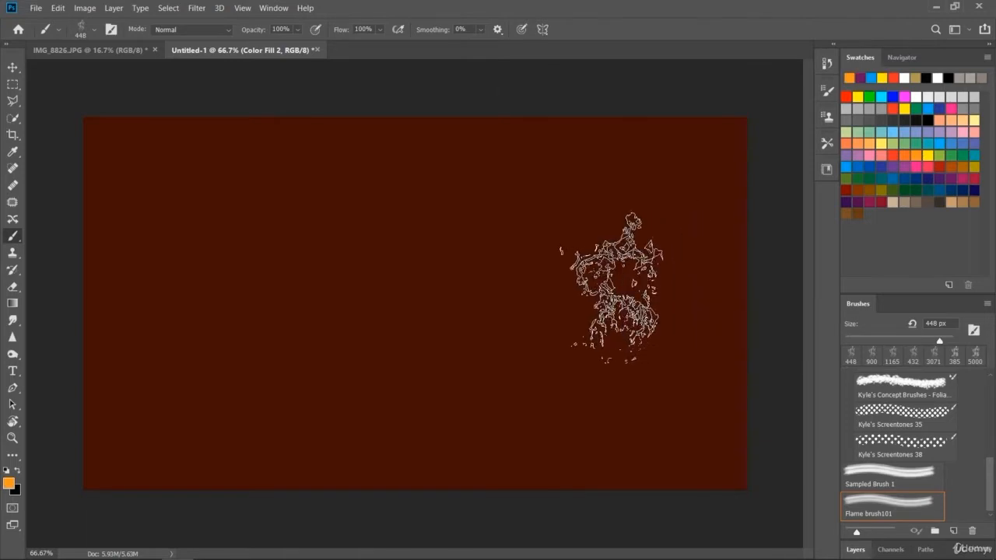
click(617, 279)
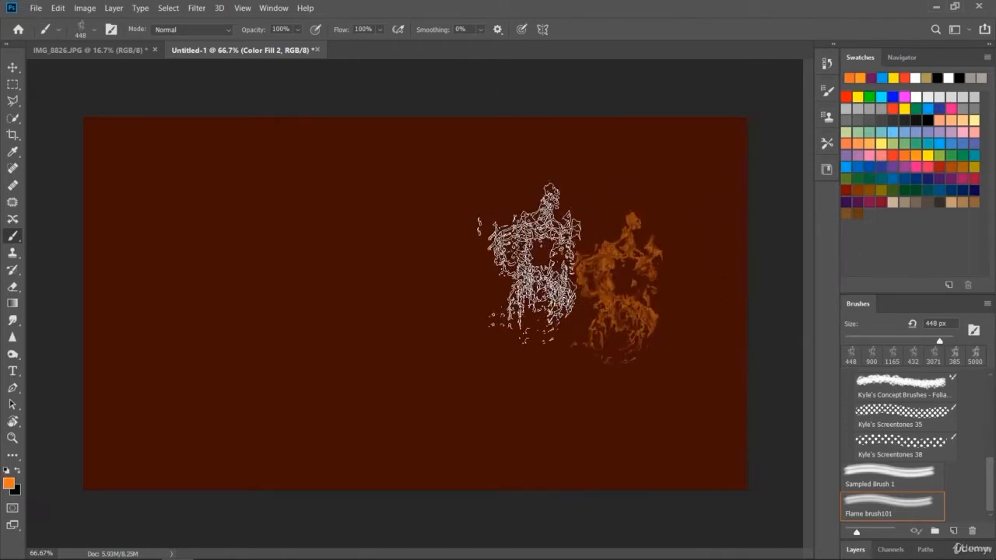
drag(514, 283, 463, 263)
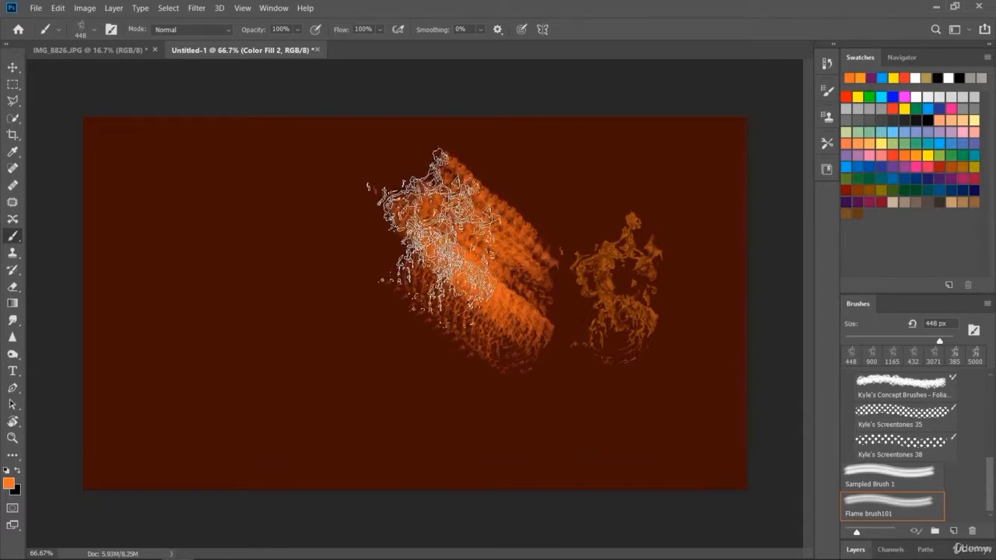
key(ctrl+z)
- Stamp a row of four orange flames at the canvas's lower left, try a second row of three above it and undo that second row
drag(131, 416, 307, 417)
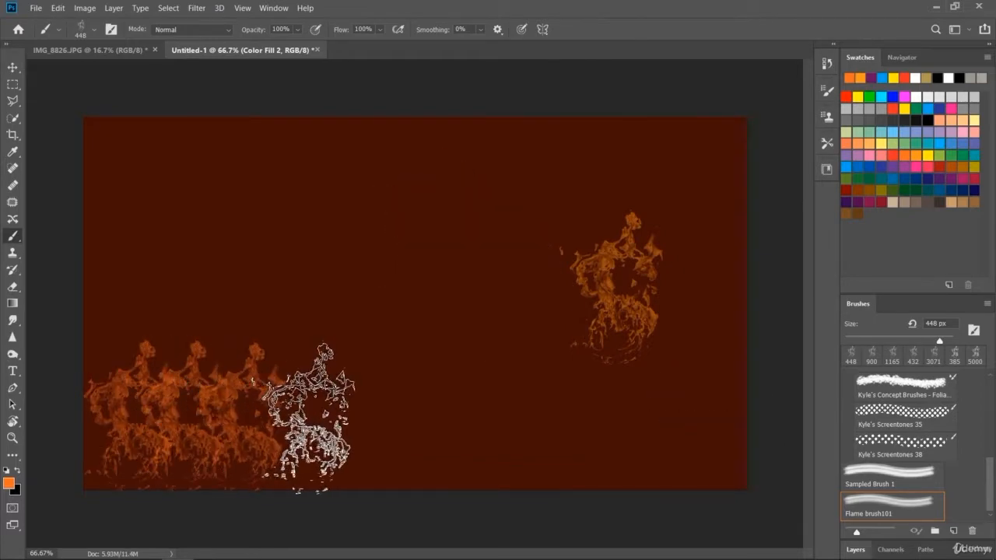
mouse_move(292, 279)
mouse_down()
mouse_move(246, 261)
mouse_move(148, 263)
mouse_up()
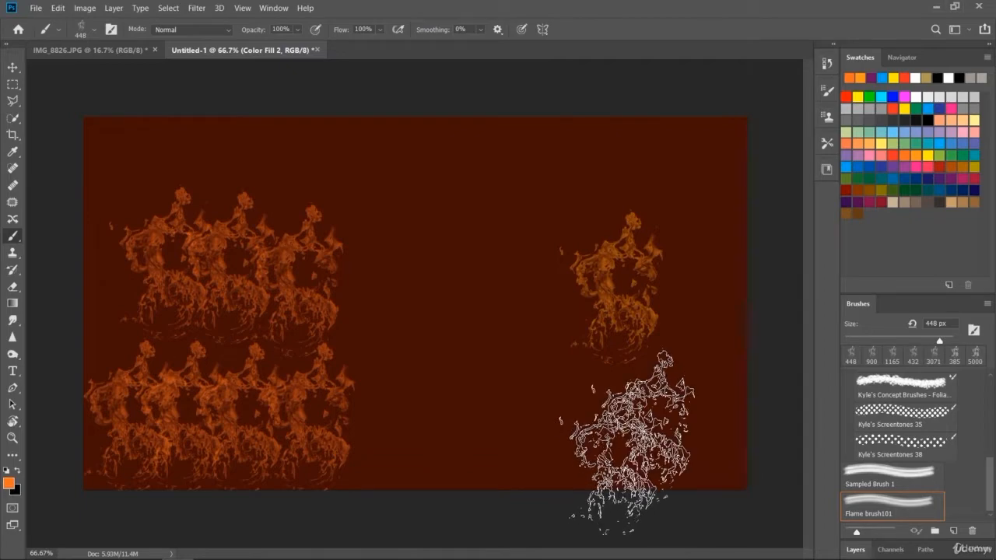
key(ctrl+z)
key(ctrl+z)
key(ctrl+z)
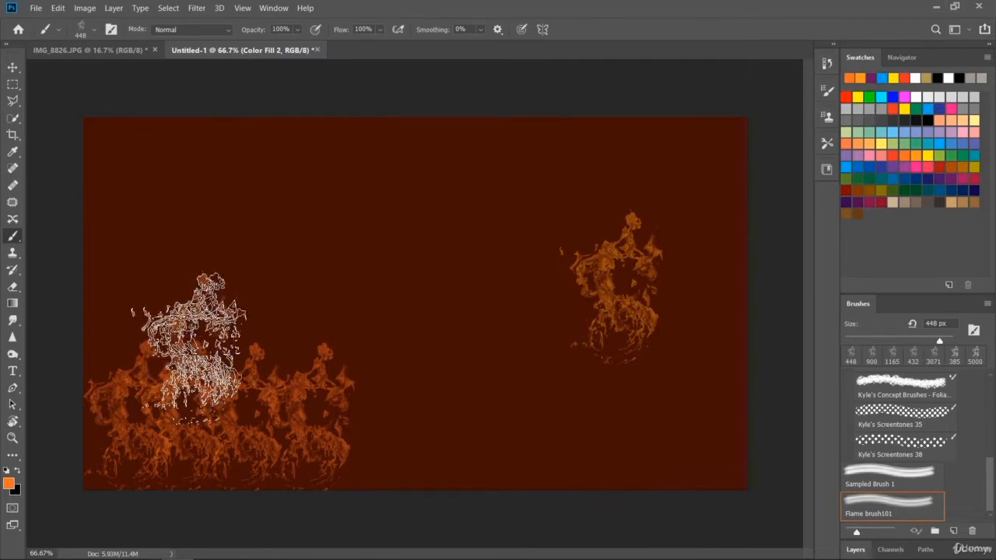
- Stamp four more orange flames rising above the lower-left row to build a taller fire
click(182, 349)
click(246, 294)
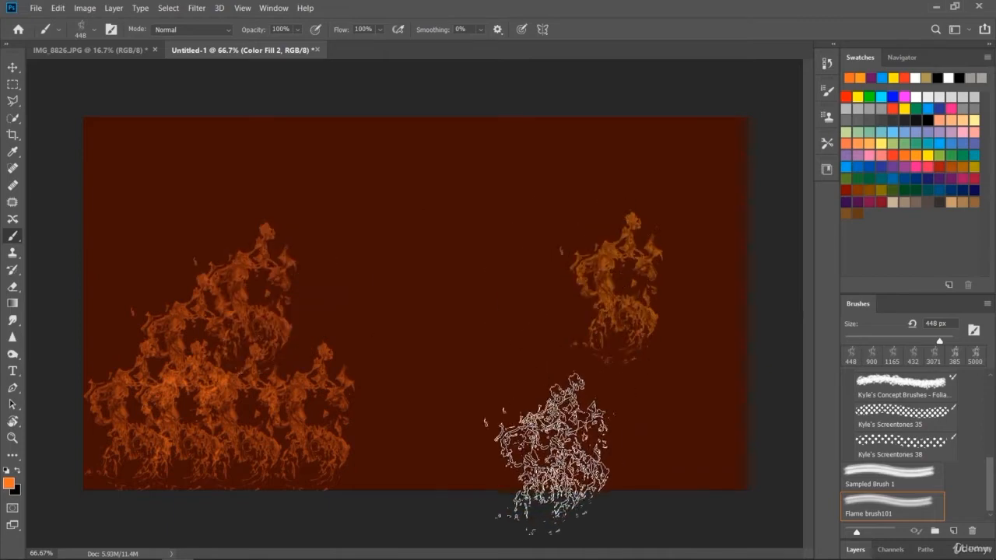
click(165, 230)
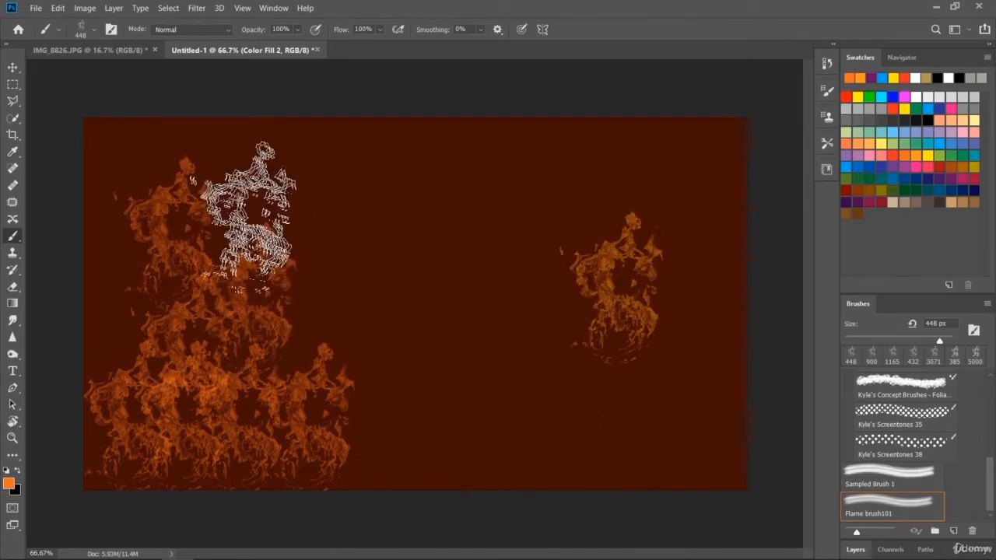
click(241, 212)
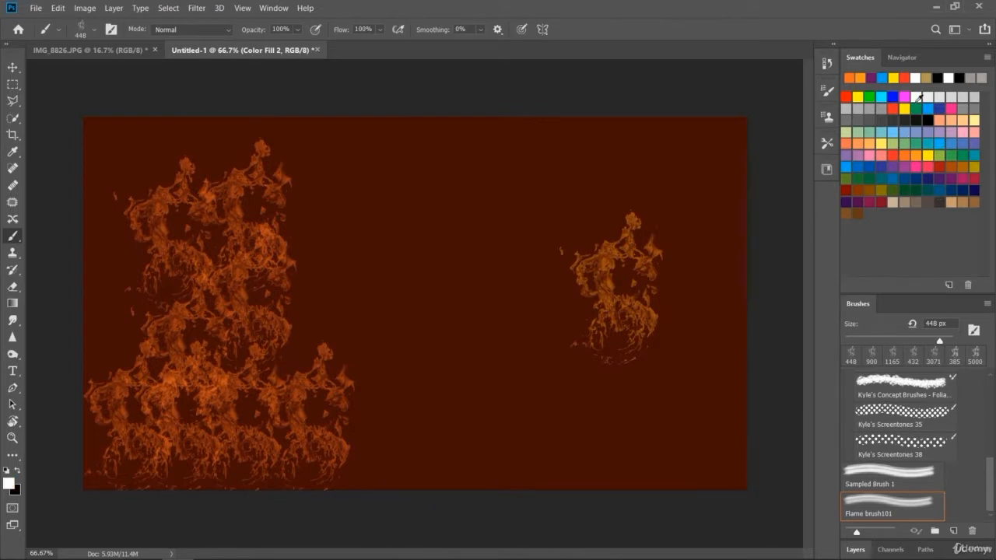
- Stamp four white flames in the canvas's lower right and paint a continuous white stroke across its upper middle
click(556, 389)
click(669, 397)
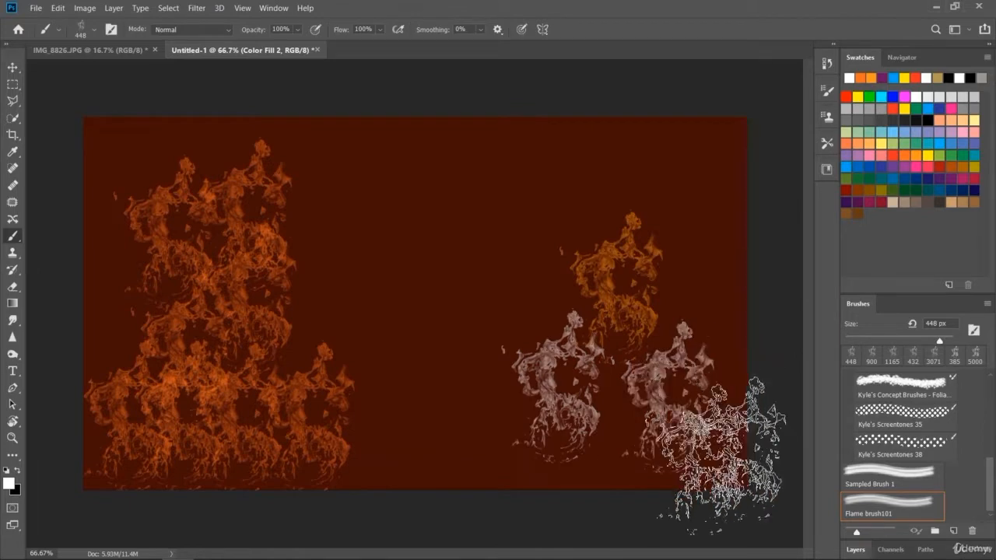
click(603, 434)
click(494, 439)
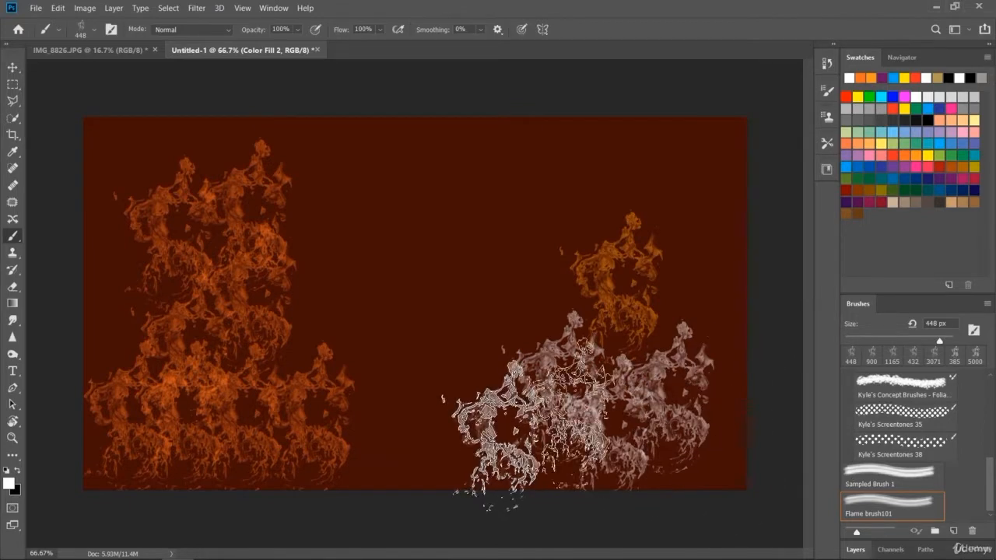
drag(420, 270, 578, 203)
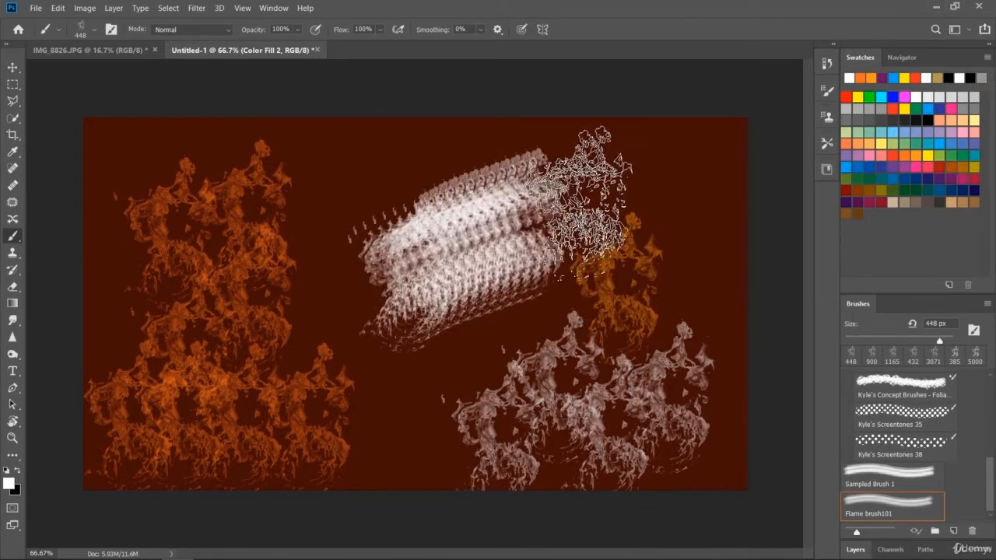
- Undo all the white and orange flame painting on the brown layer
key(ctrl+z)
key(ctrl+z)
key(ctrl+z)
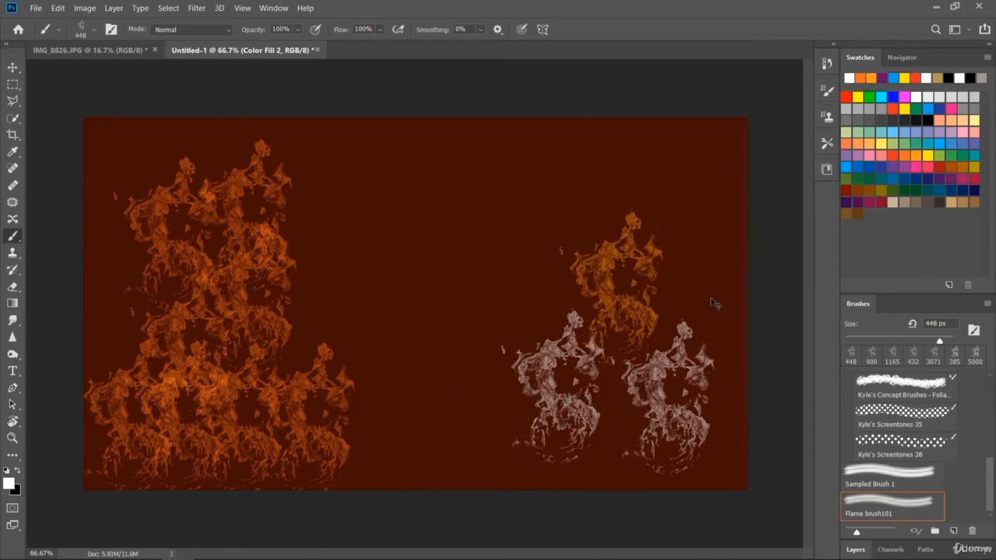
key(ctrl+z)
key(ctrl+z)
key(ctrl+z)
key(ctrl+z)
key(ctrl+z)
key(ctrl+z)
key(ctrl+z)
key(ctrl+z)
key(ctrl+z)
key(ctrl+z)
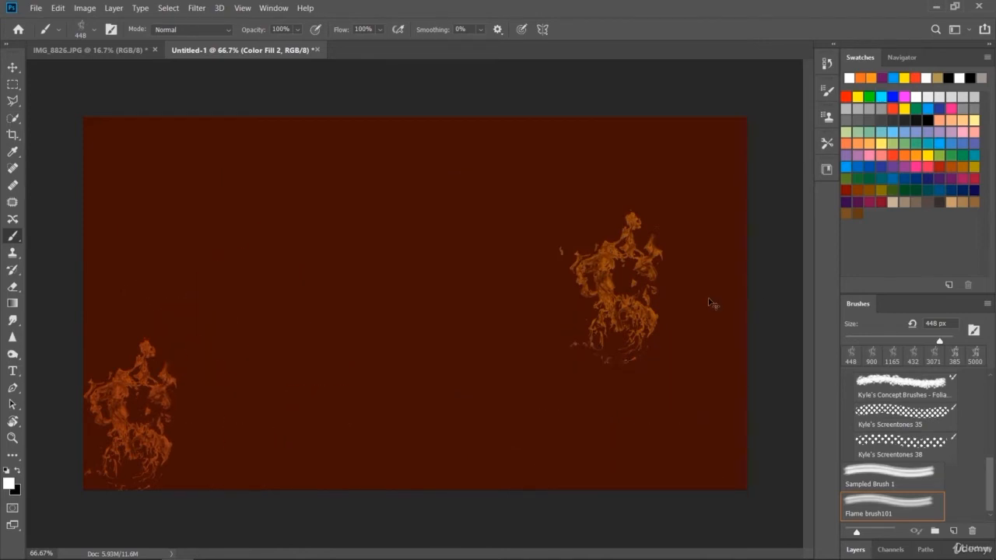
key(ctrl+z)
key(ctrl+z)
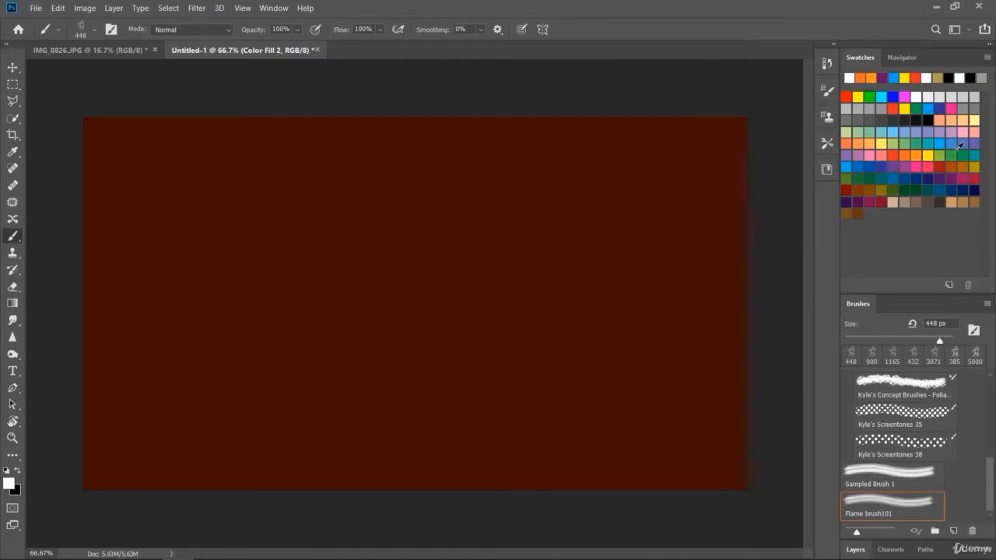
- Try two pale yellow flame stamps in the middle of the brown canvas and undo them
click(975, 120)
click(358, 308)
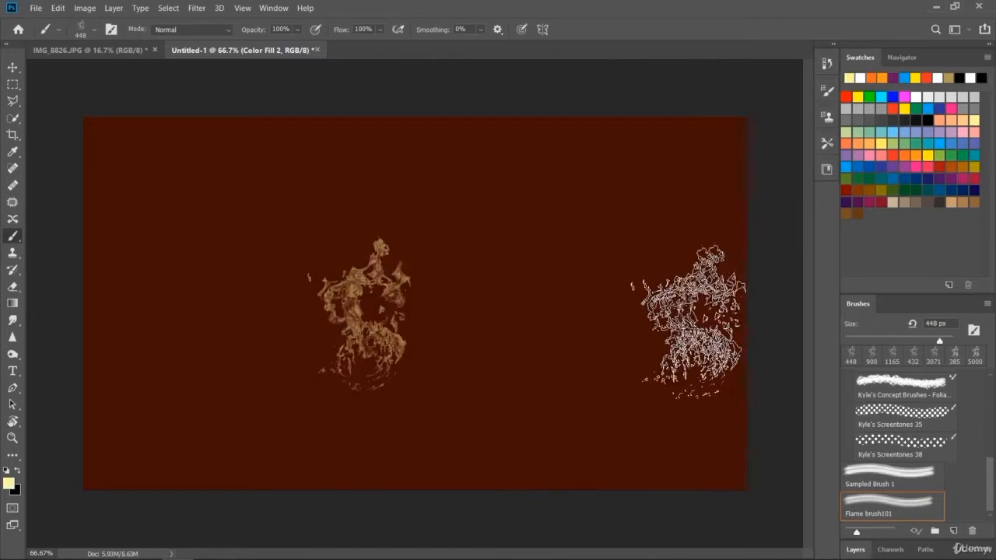
click(494, 350)
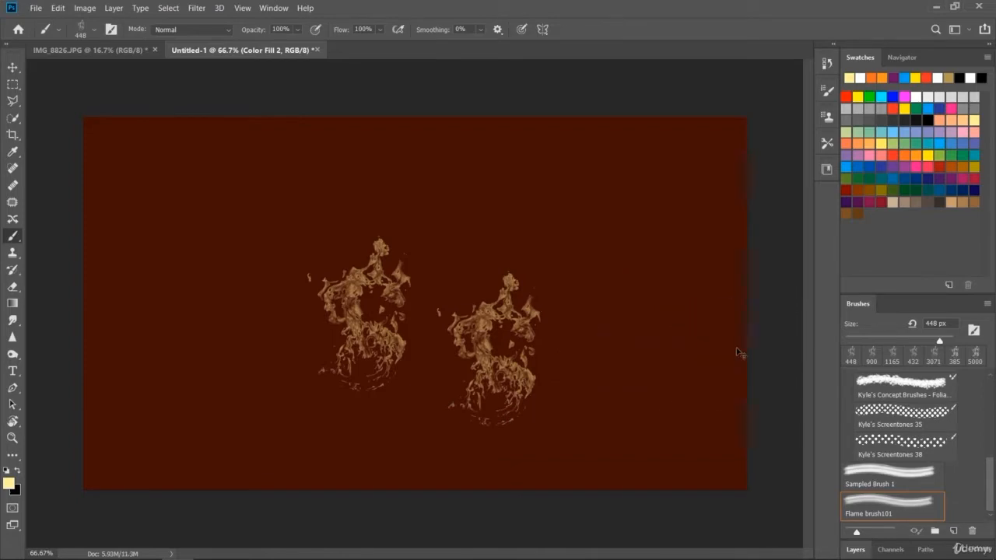
key(ctrl+z)
key(ctrl+z)
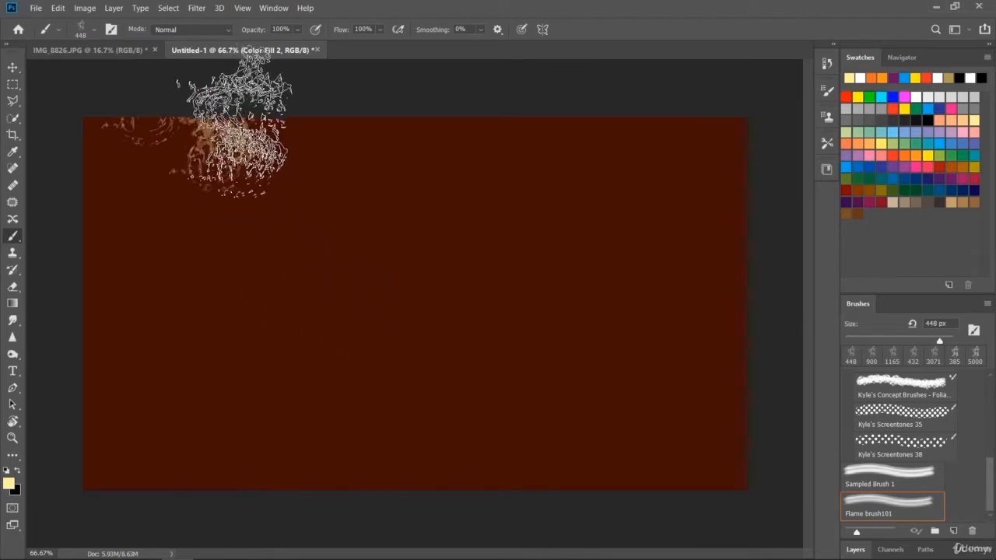
- Stamp pale yellow flames at varying heights along the top edge of the brown canvas, as far as its upper right corner
mouse_move(237, 114)
mouse_down()
mouse_move(377, 83)
mouse_move(397, 101)
mouse_up()
key(ctrl+z)
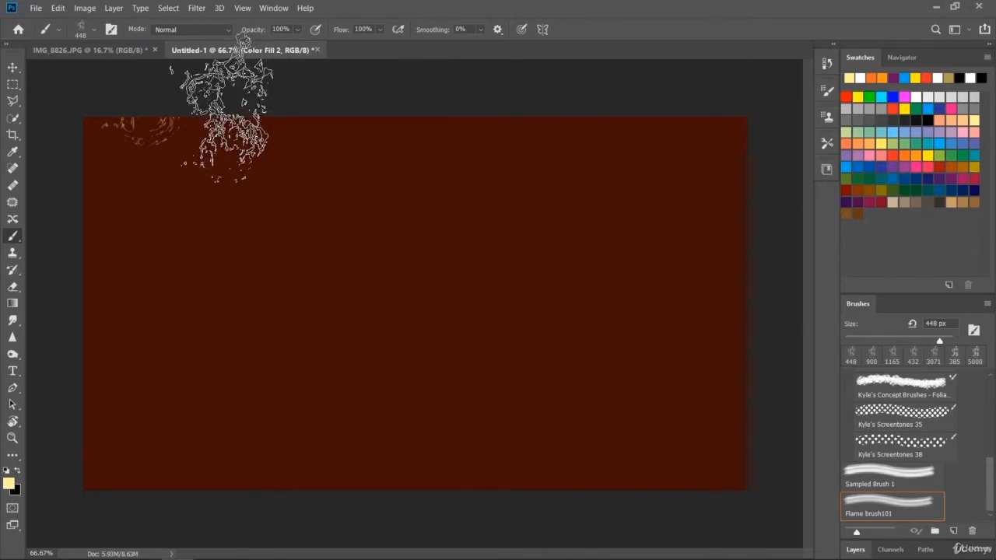
click(315, 144)
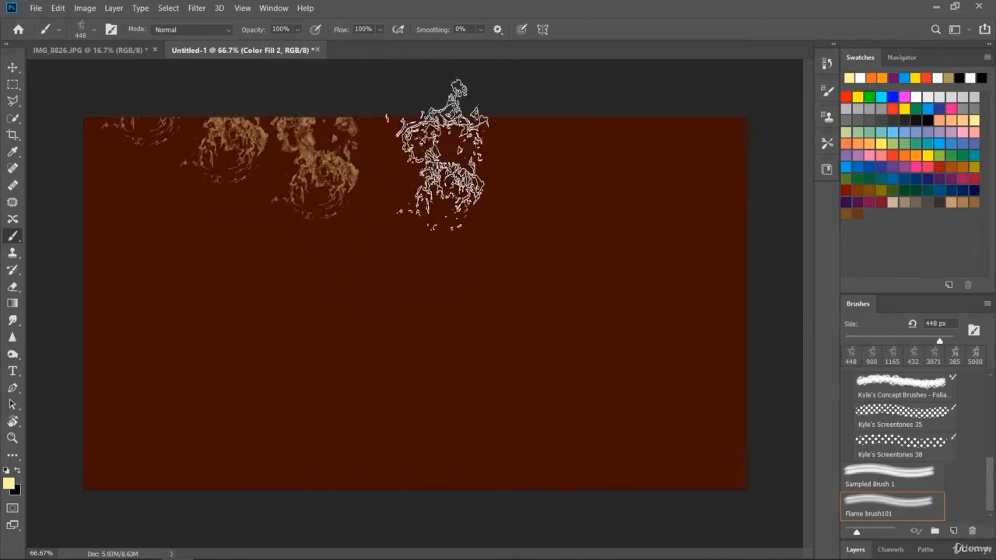
click(409, 115)
click(520, 98)
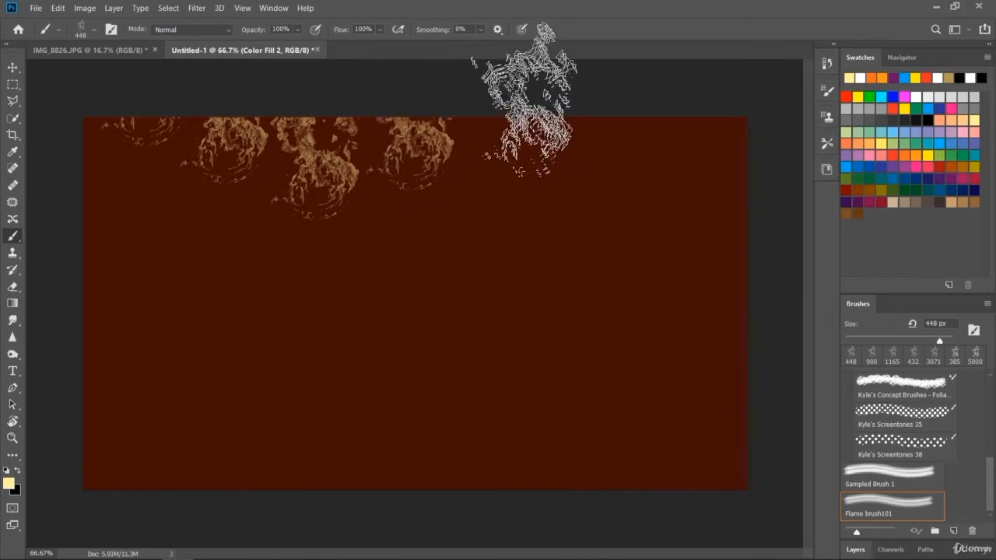
click(618, 146)
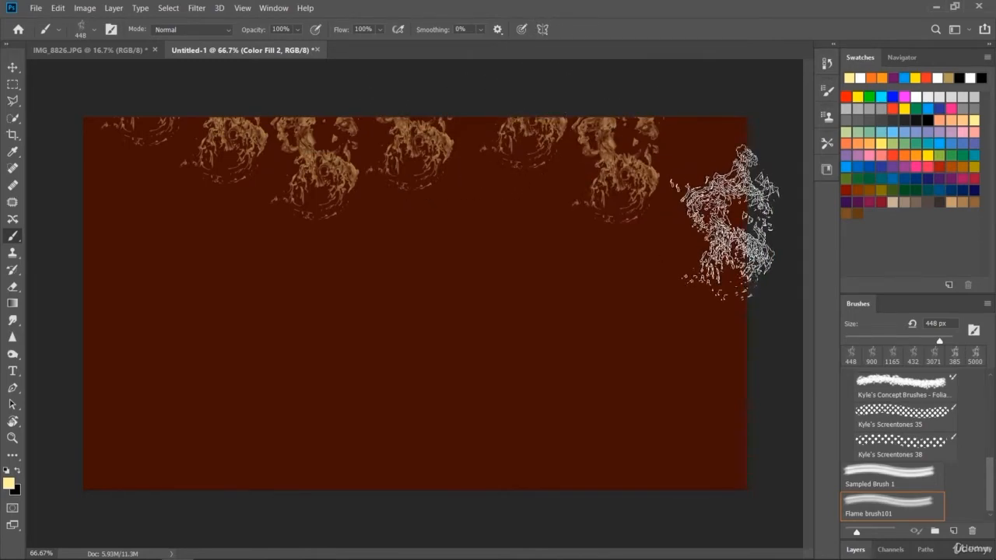
click(735, 159)
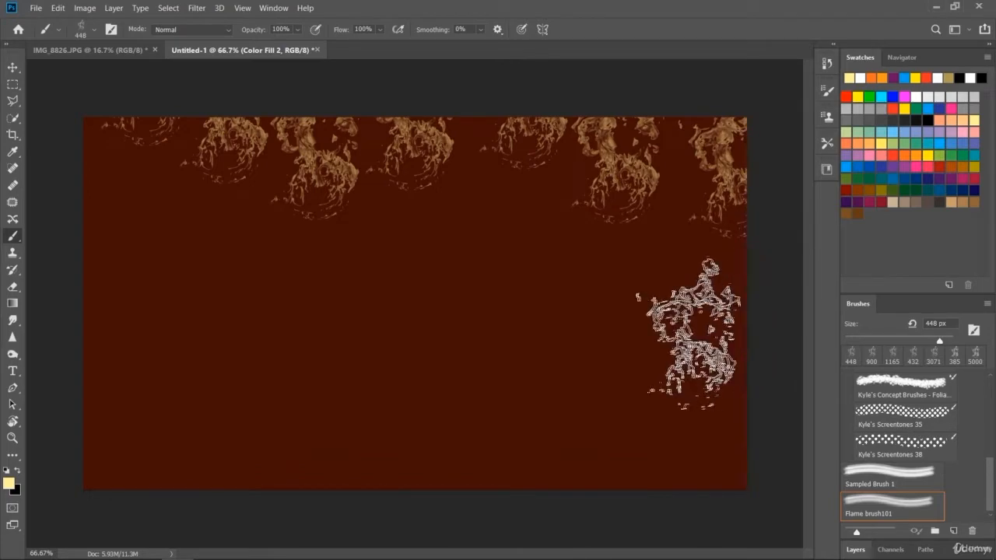
- Continue the pale yellow flame border down the right edge and along the bottom edge to the lower left corner
click(727, 327)
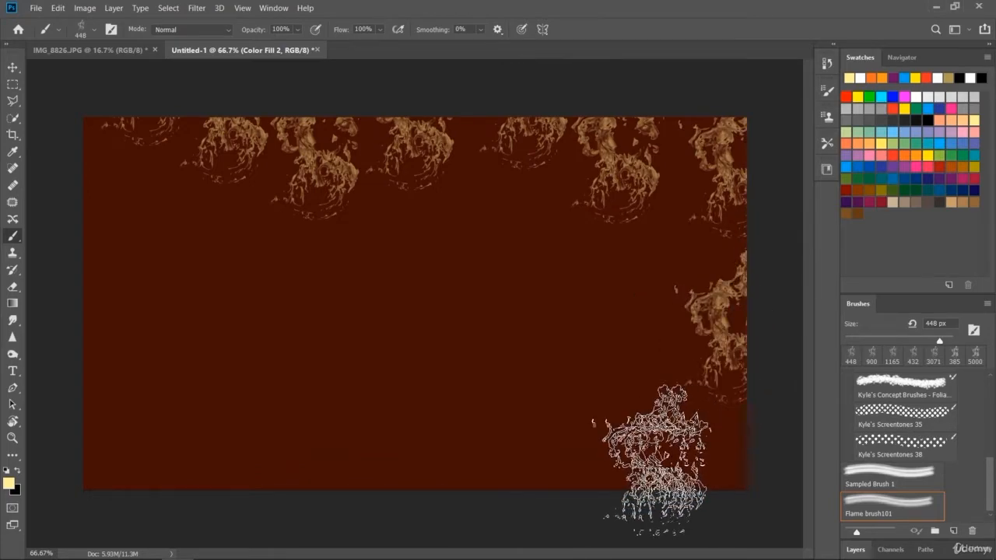
click(654, 439)
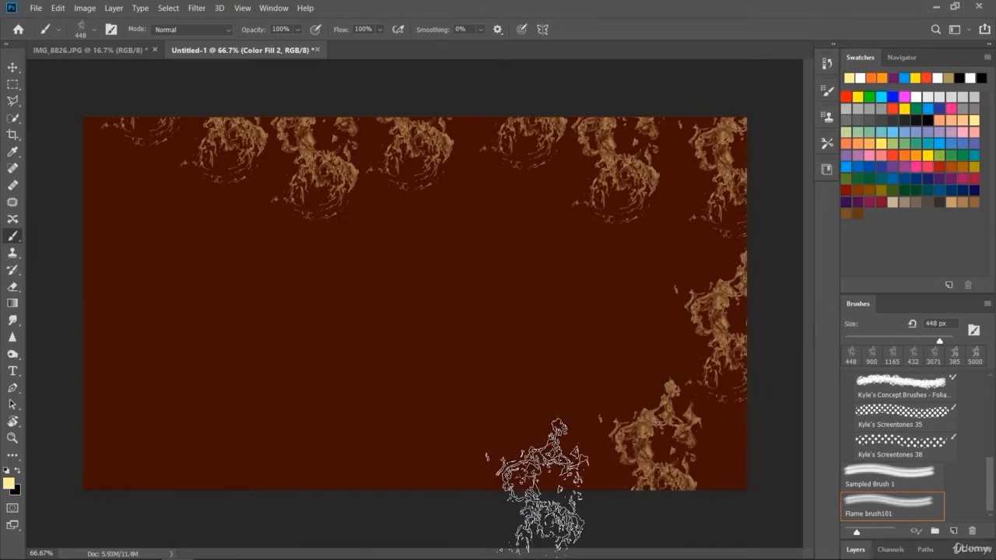
click(541, 479)
click(412, 505)
click(311, 506)
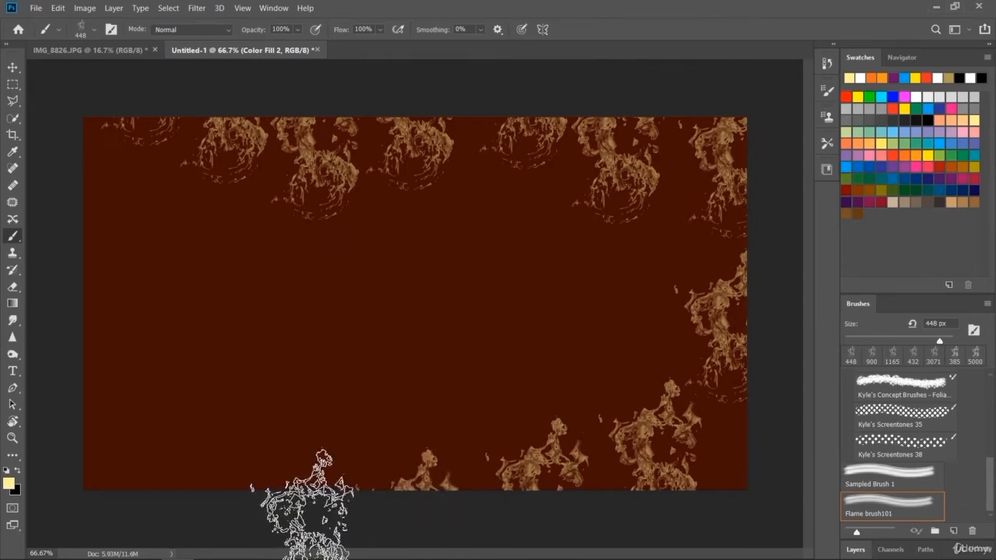
click(214, 455)
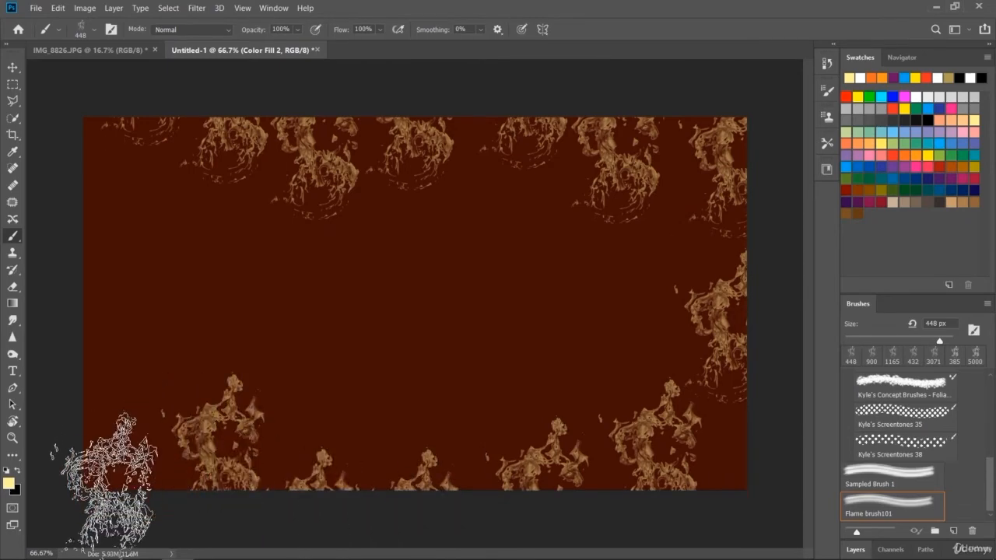
click(117, 455)
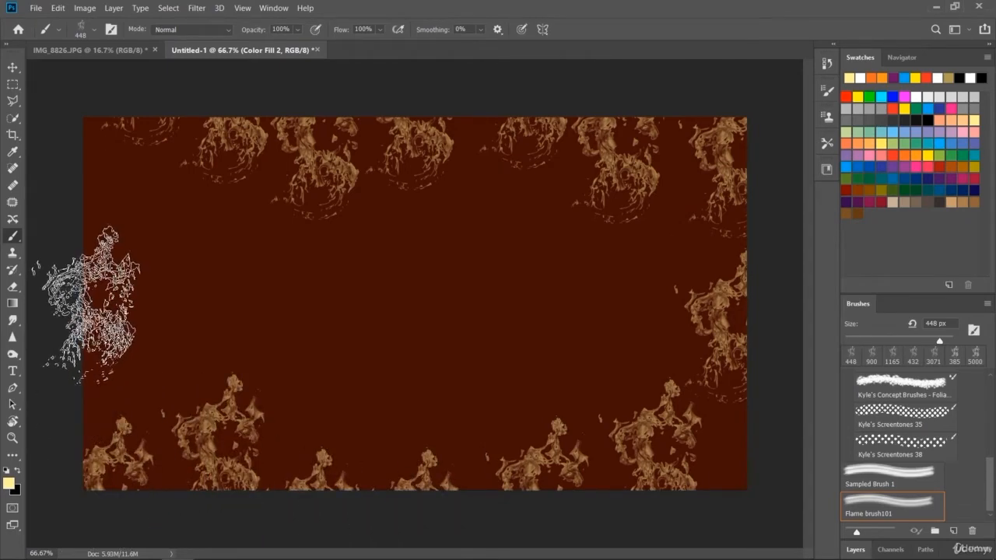
- Complete the flame border with pale yellow flames along the left edge, in the upper left corner and over the lower left corner
click(75, 331)
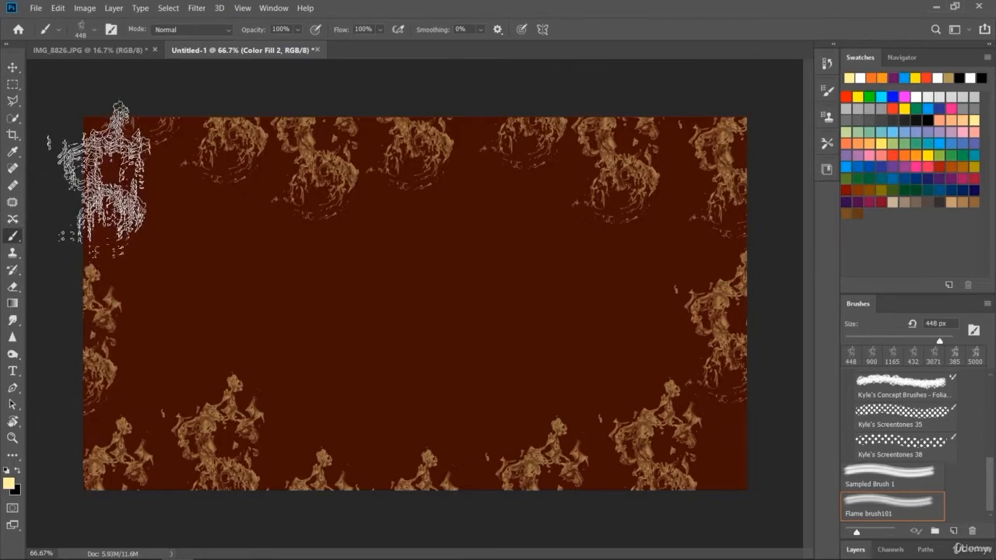
click(93, 171)
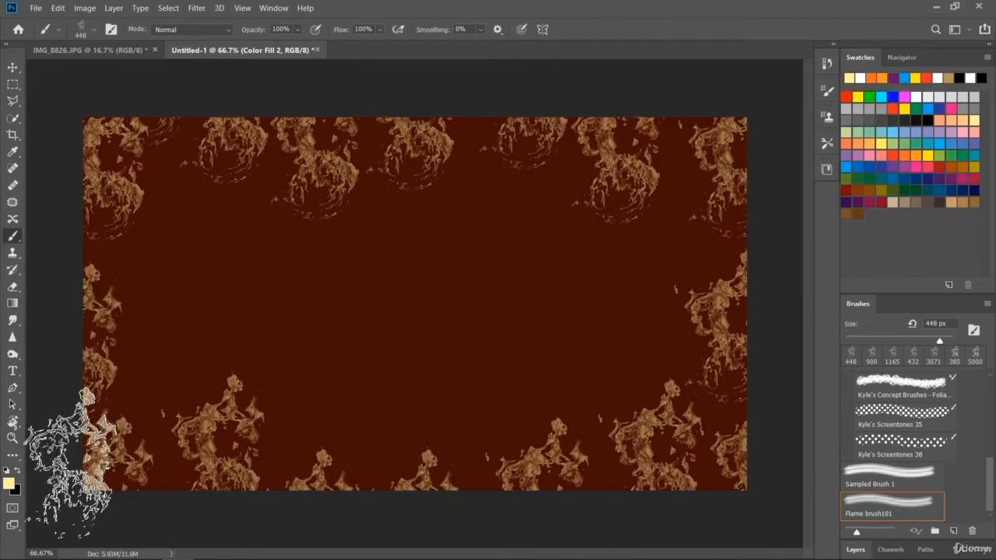
click(70, 452)
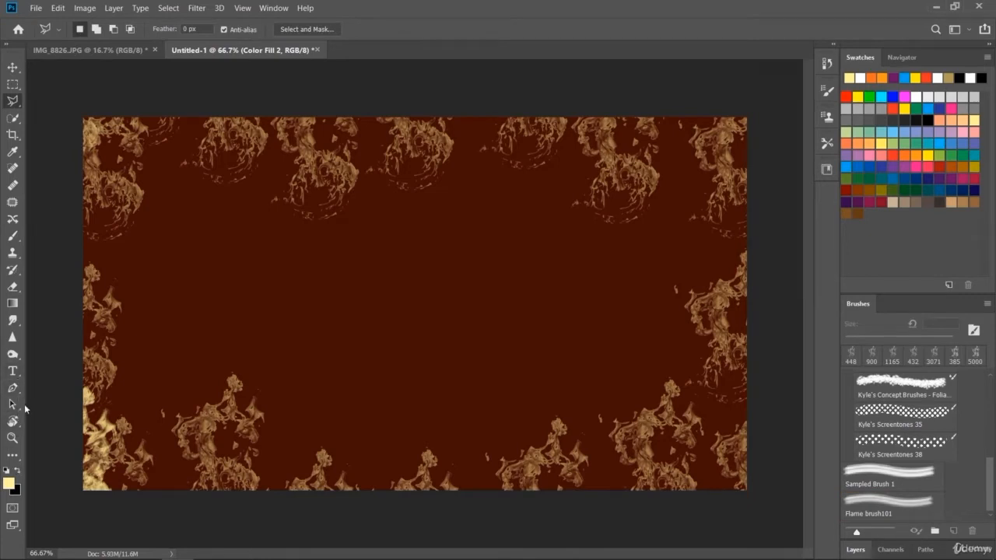
- Rotate the canvas view to -22° and enlarge the flame brush to 1102 px
drag(168, 343, 223, 423)
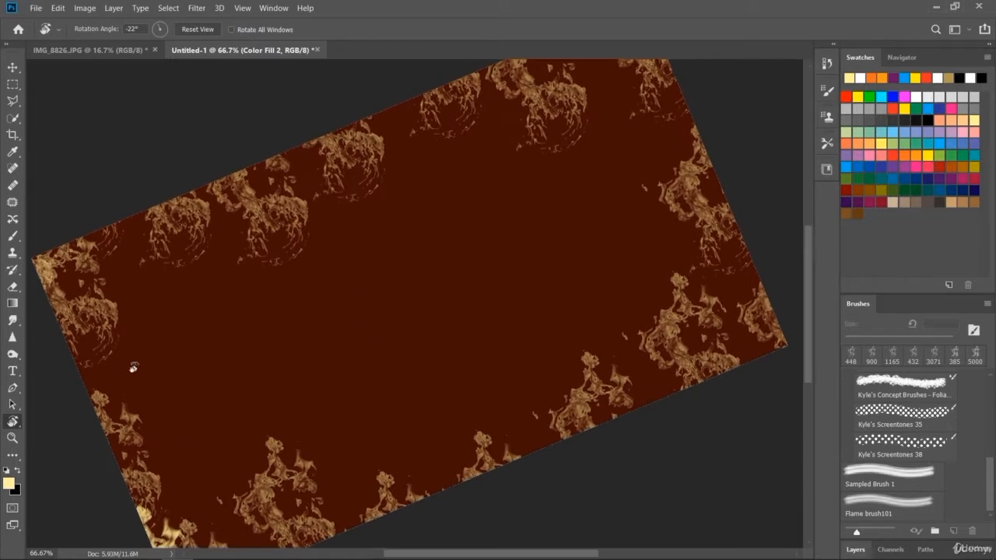
click(15, 238)
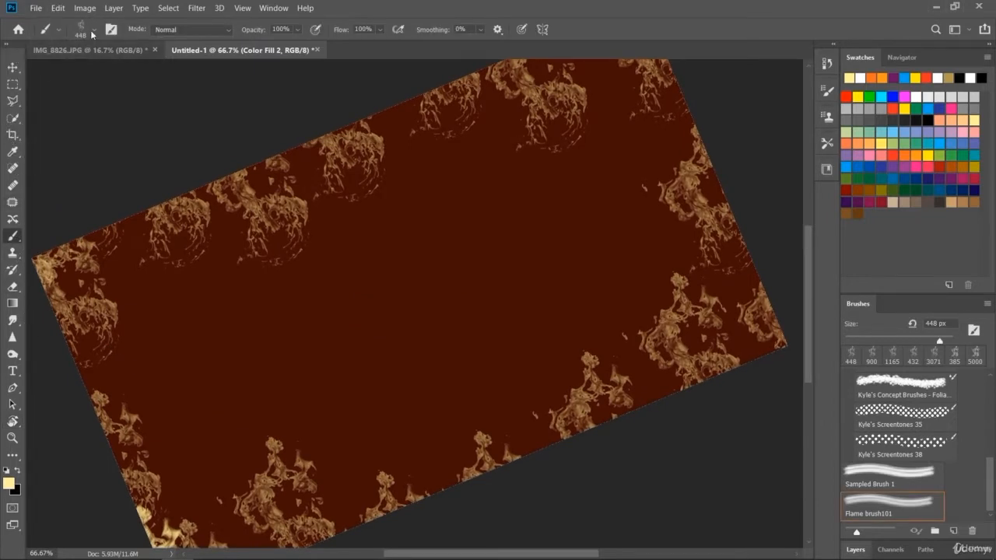
click(92, 32)
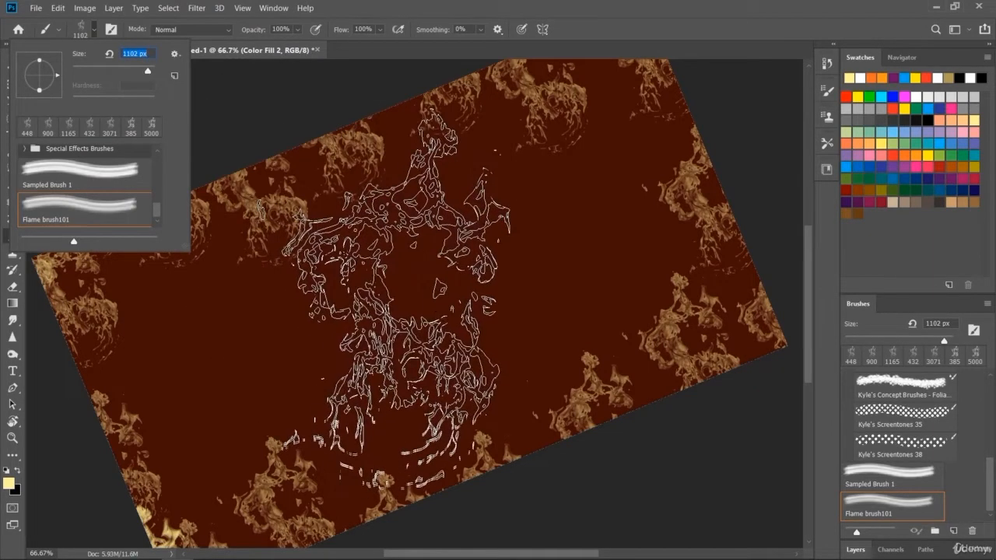
- Try large pale yellow flame stamps in the canvas middle, near the bottom edge and at the lower left, undoing each one
click(404, 311)
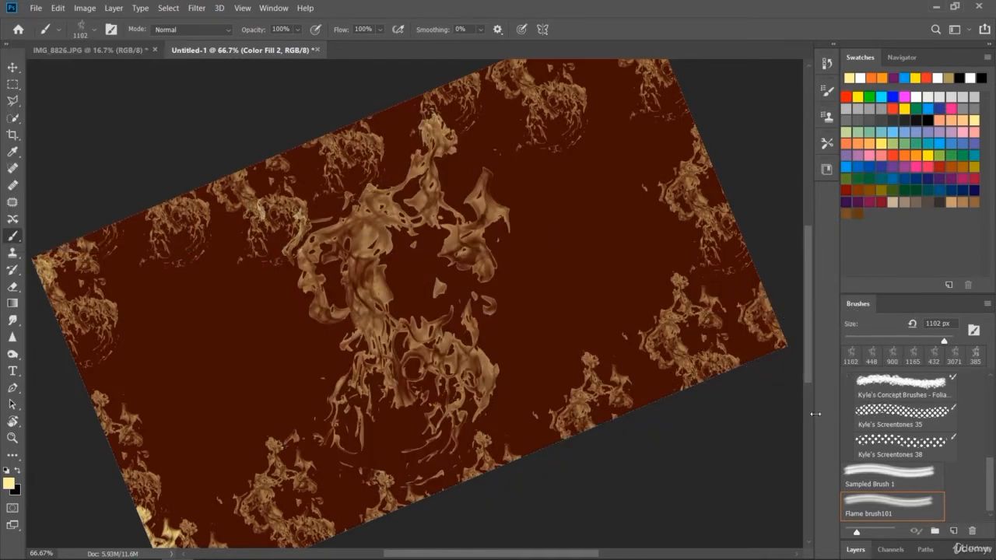
key(ctrl+z)
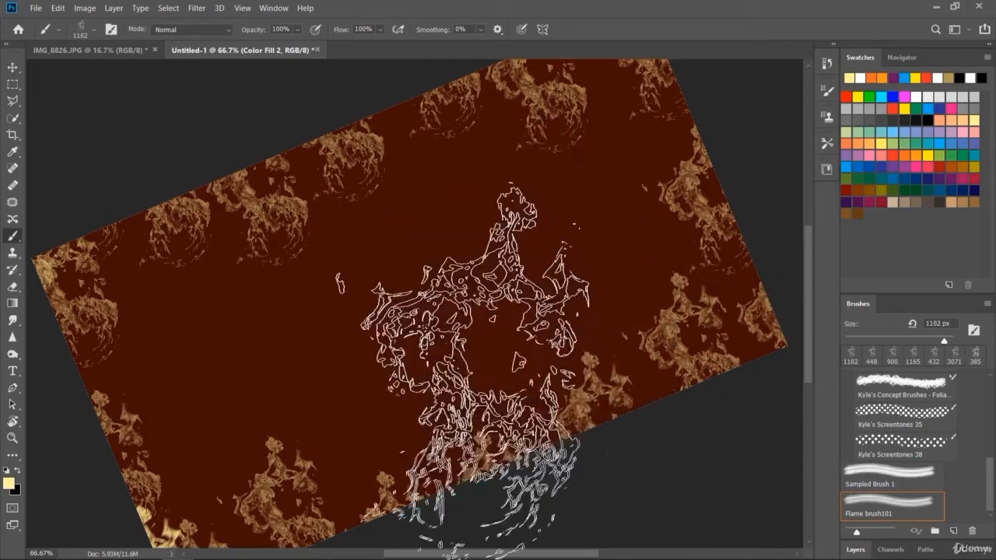
click(440, 385)
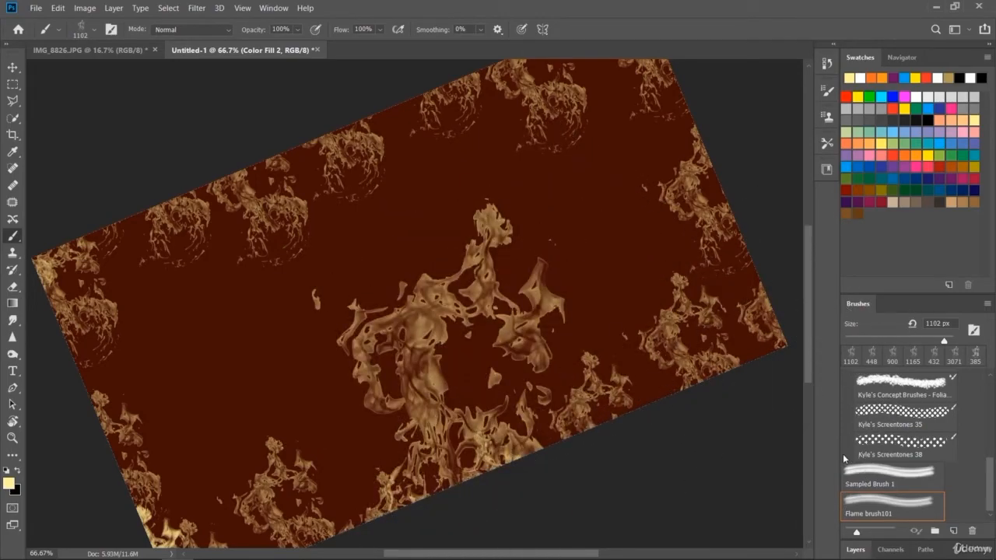
key(ctrl+z)
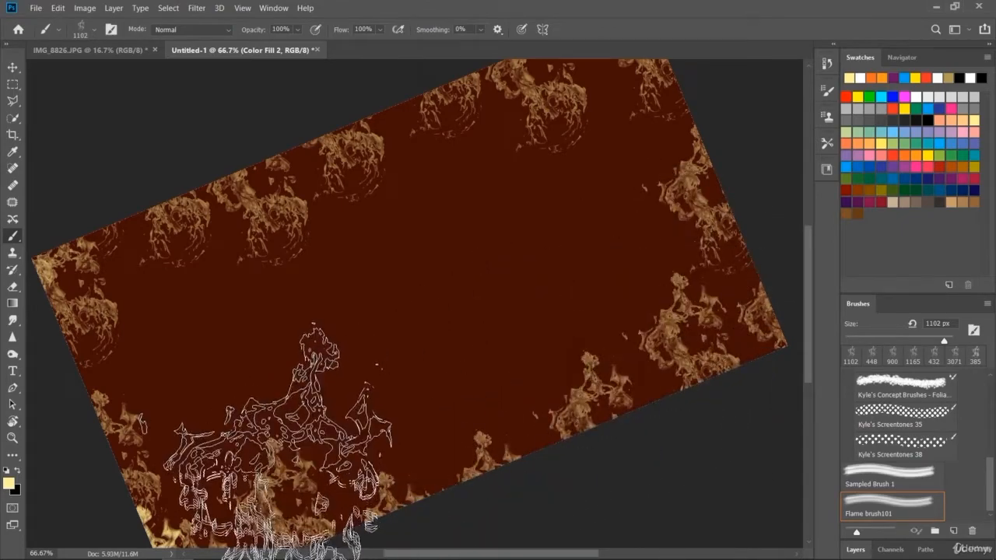
click(277, 442)
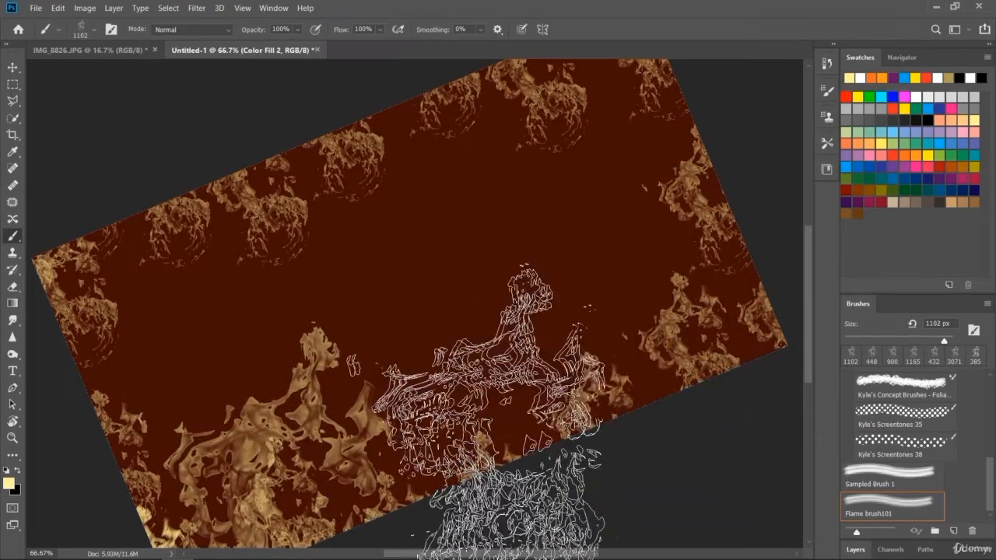
key(ctrl+z)
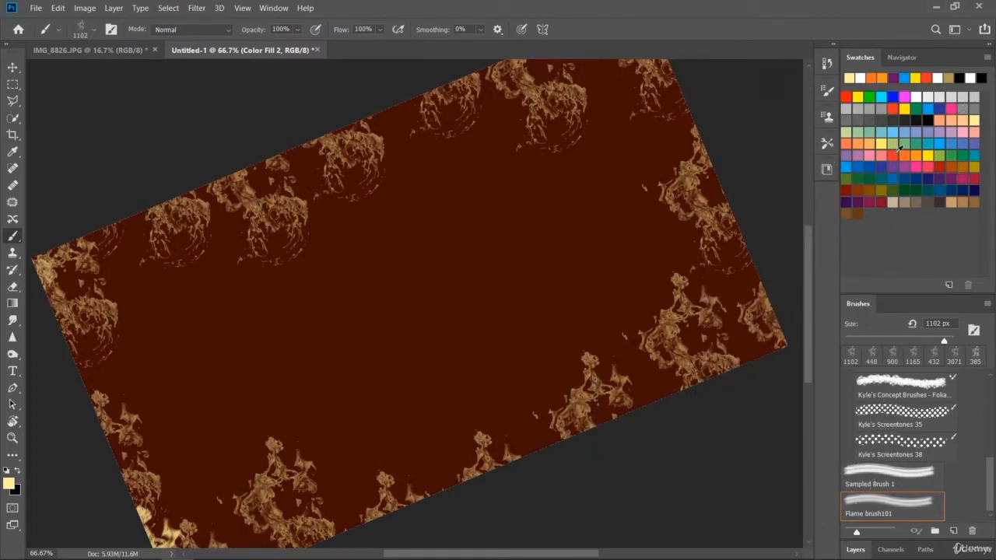
- Try a large red and a large yellow flame stamp at the canvas's lower left corner and undo both
click(214, 537)
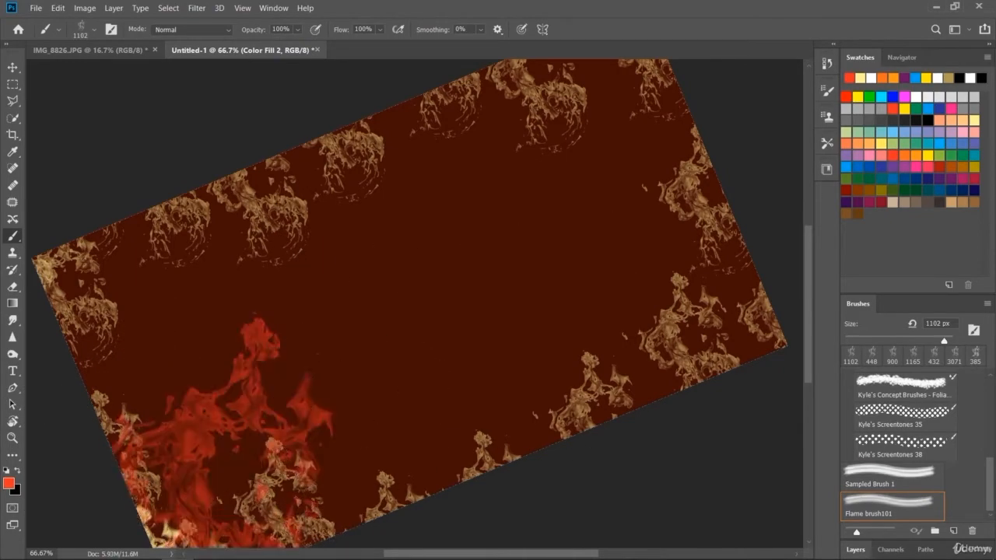
key(ctrl+z)
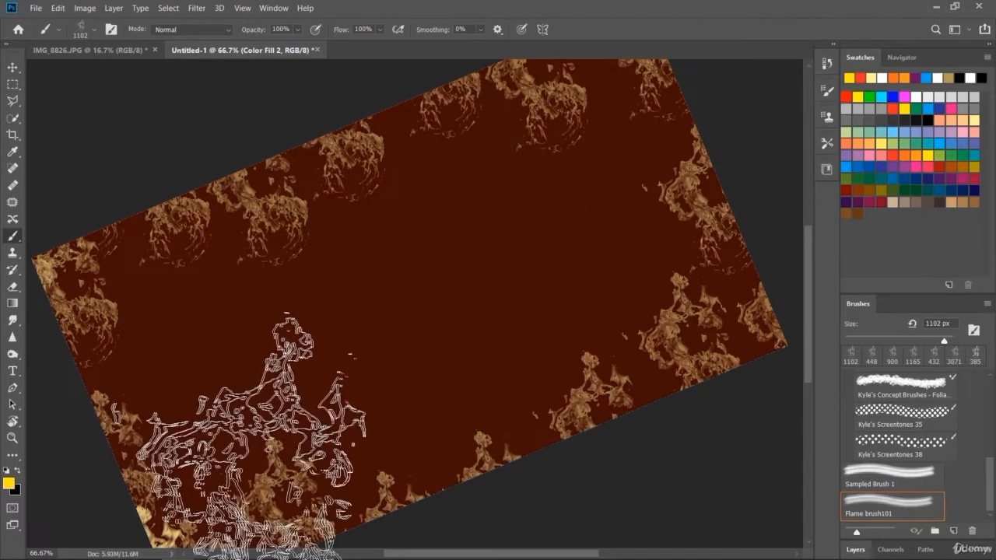
click(234, 529)
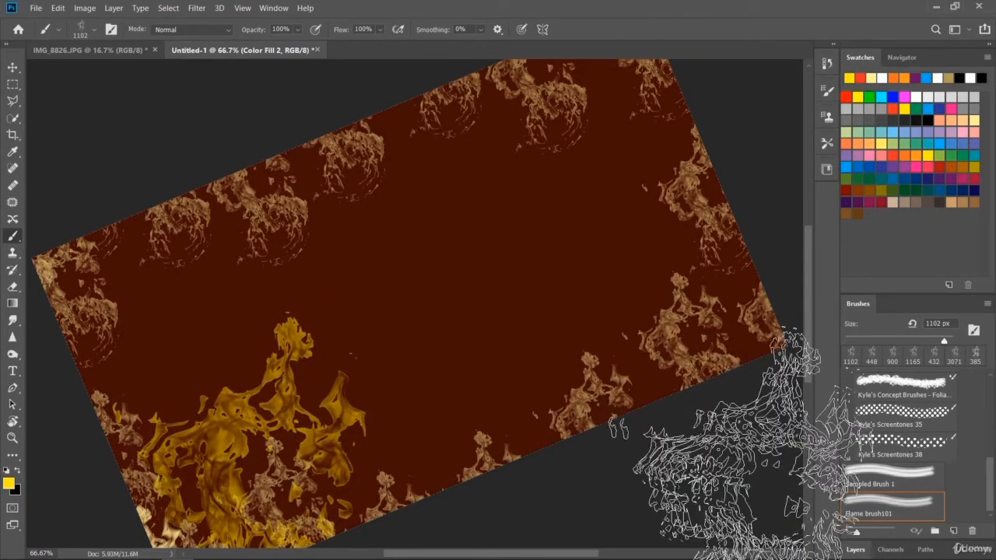
key(ctrl+z)
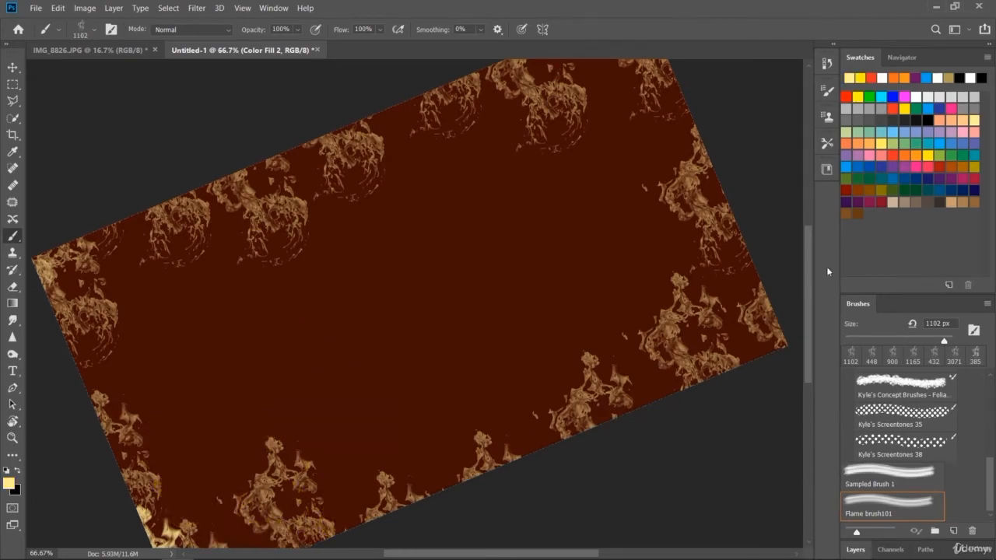
- Stamp large pale yellow flames over the right part of the bottom border and along the left edge
click(615, 412)
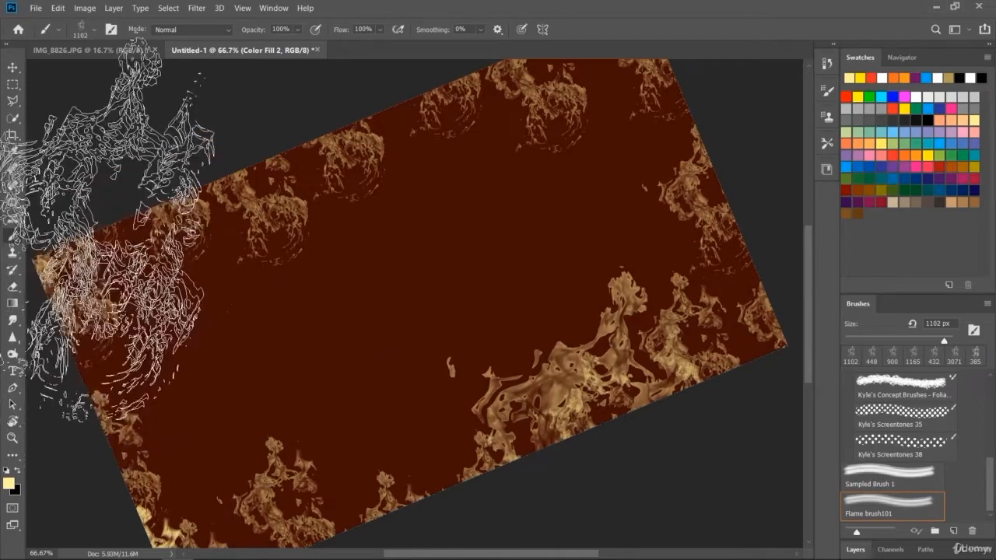
click(86, 389)
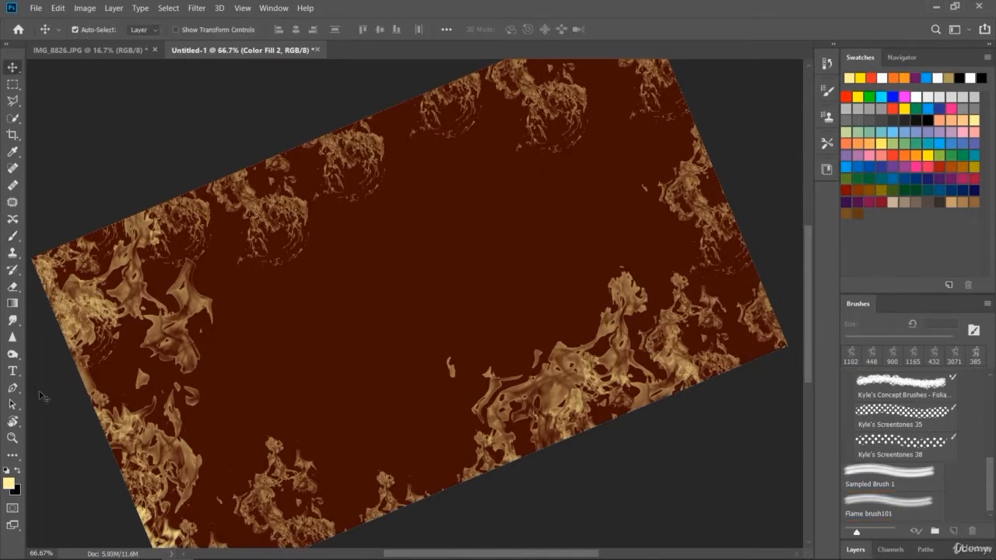
- Return the canvas rotation to 0° and switch to the Photography workspace
drag(512, 270, 537, 309)
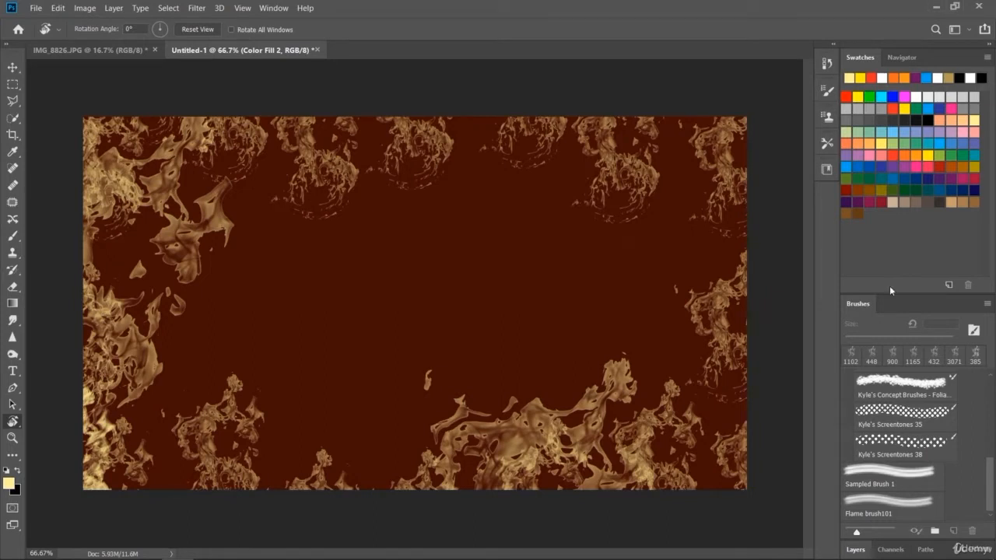
click(967, 31)
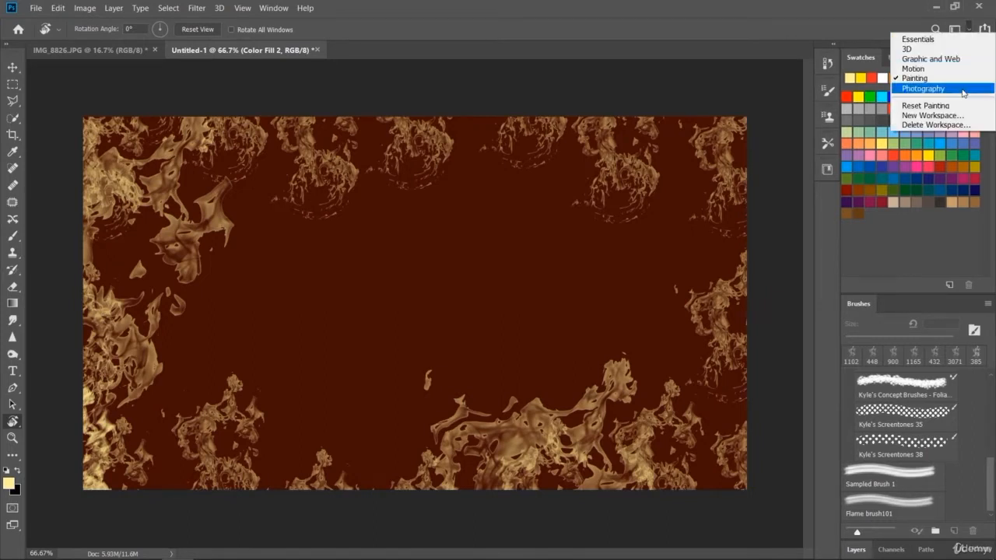
click(963, 93)
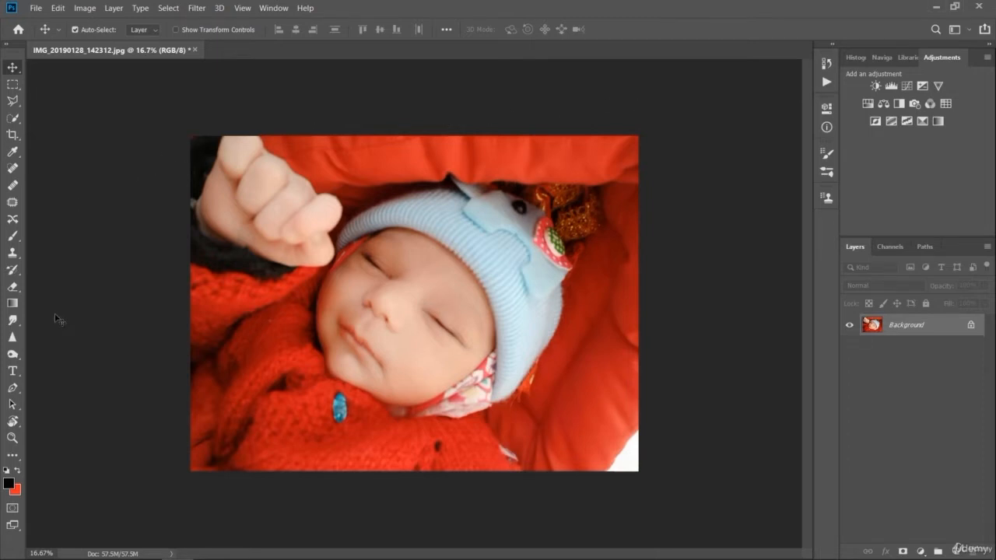
- Paint over the whole baby photo in black with the flame brush
click(13, 235)
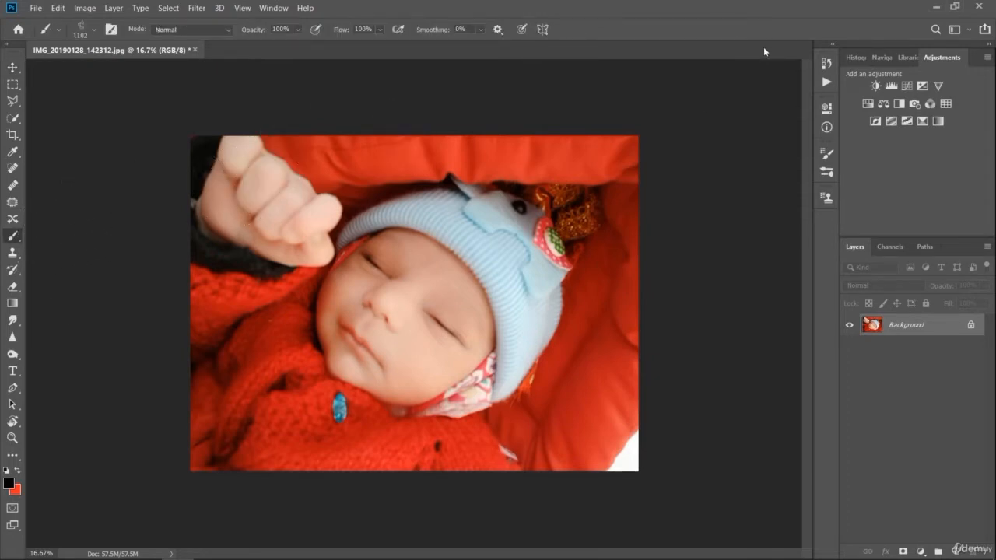
mouse_move(200, 164)
mouse_down()
mouse_move(277, 145)
mouse_move(256, 156)
mouse_move(278, 160)
mouse_move(248, 187)
mouse_move(184, 213)
mouse_move(583, 129)
mouse_move(627, 156)
mouse_move(438, 178)
mouse_move(166, 311)
mouse_move(482, 199)
mouse_move(344, 285)
mouse_move(540, 301)
mouse_move(298, 404)
mouse_move(729, 357)
mouse_move(160, 462)
mouse_move(677, 444)
mouse_move(537, 489)
mouse_up()
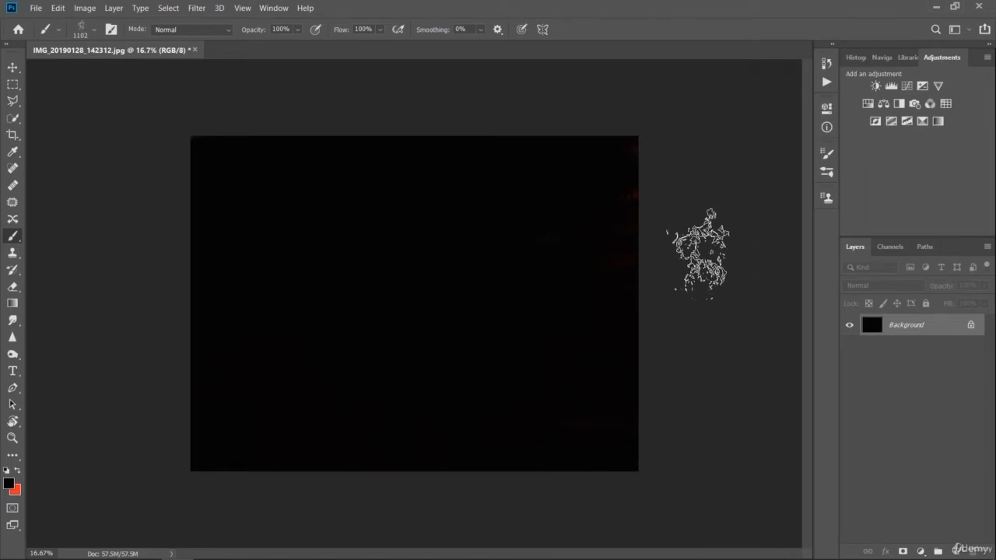
- Activate the History Brush and display the document's history states
click(19, 276)
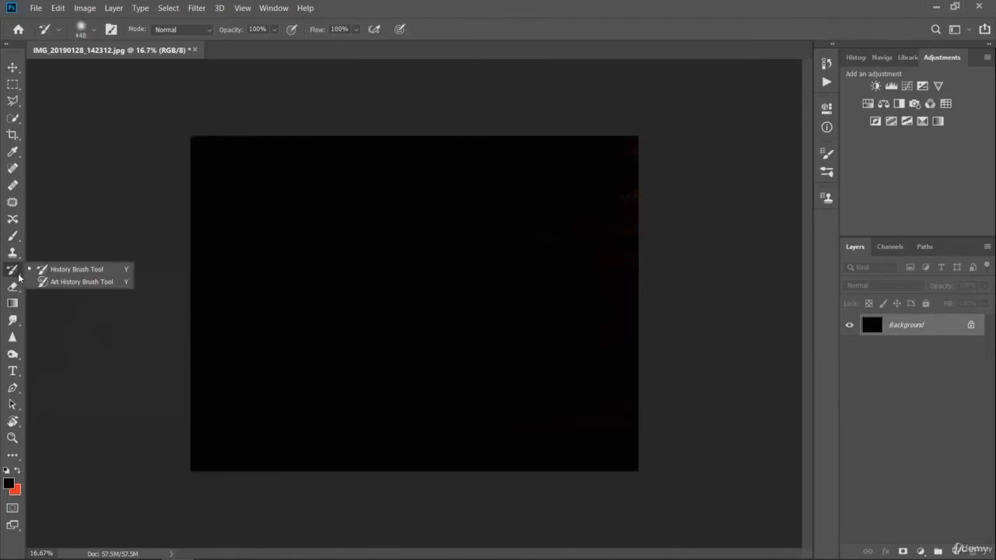
click(64, 274)
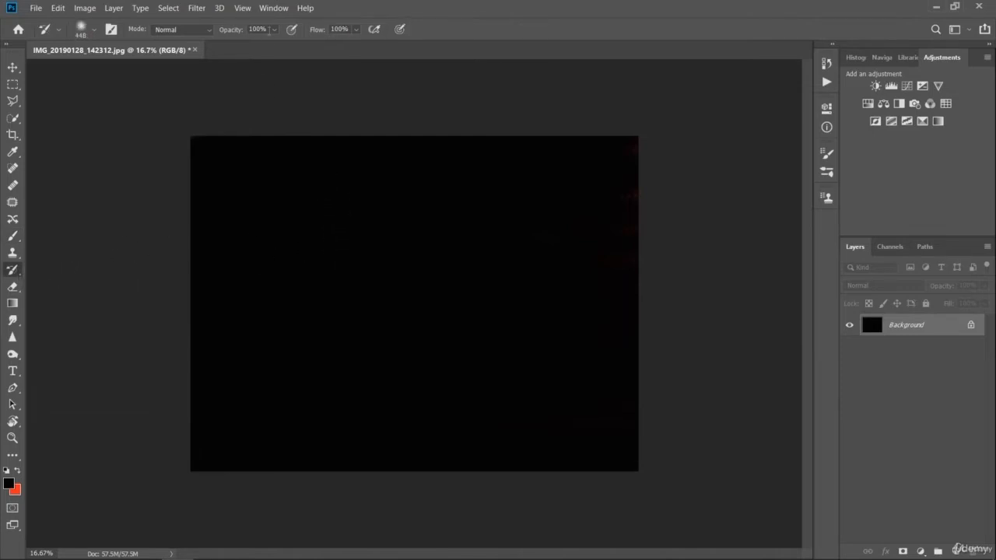
click(274, 9)
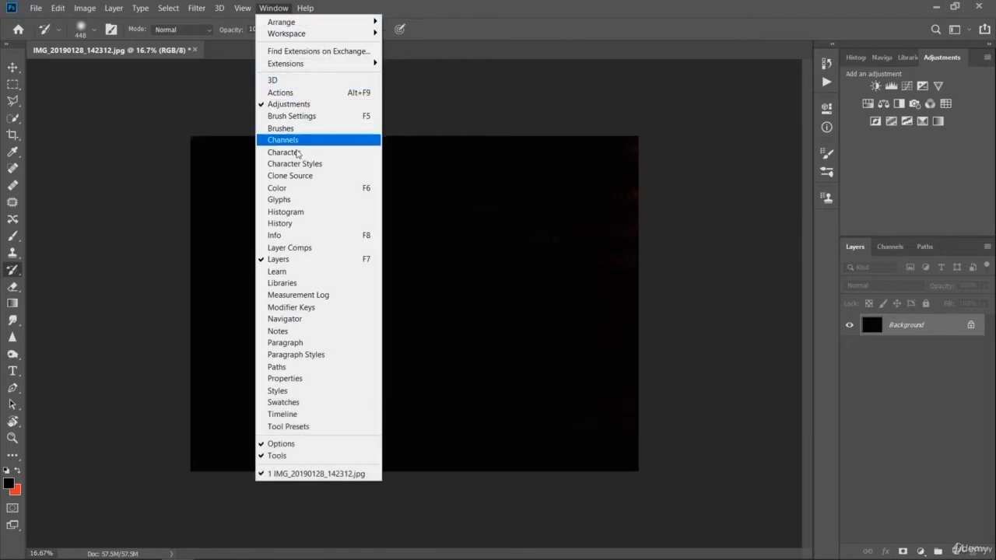
click(300, 223)
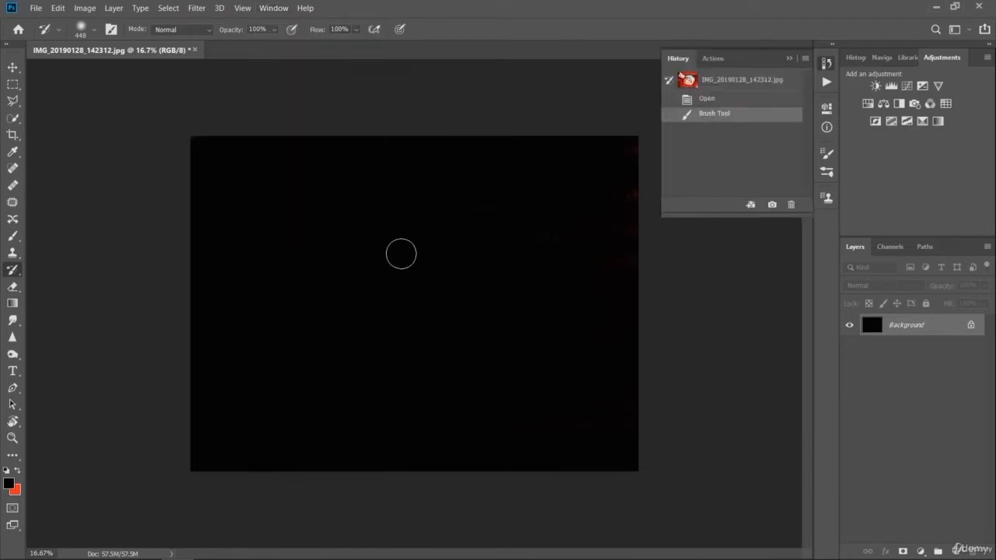
- Try restoring the baby's face from the black paint with the History Brush and undo the restoration
mouse_move(401, 253)
mouse_down()
mouse_move(369, 319)
mouse_move(397, 317)
mouse_move(414, 274)
mouse_move(397, 270)
mouse_move(434, 260)
mouse_move(380, 265)
mouse_move(368, 304)
mouse_move(406, 300)
mouse_move(405, 264)
mouse_move(358, 278)
mouse_move(366, 320)
mouse_move(432, 317)
mouse_move(335, 332)
mouse_move(435, 333)
mouse_move(304, 372)
mouse_move(430, 361)
mouse_move(448, 351)
mouse_move(396, 306)
mouse_move(471, 273)
mouse_move(432, 244)
mouse_move(341, 246)
mouse_move(371, 225)
mouse_move(263, 270)
mouse_move(398, 263)
mouse_move(300, 290)
mouse_up()
drag(364, 323, 369, 315)
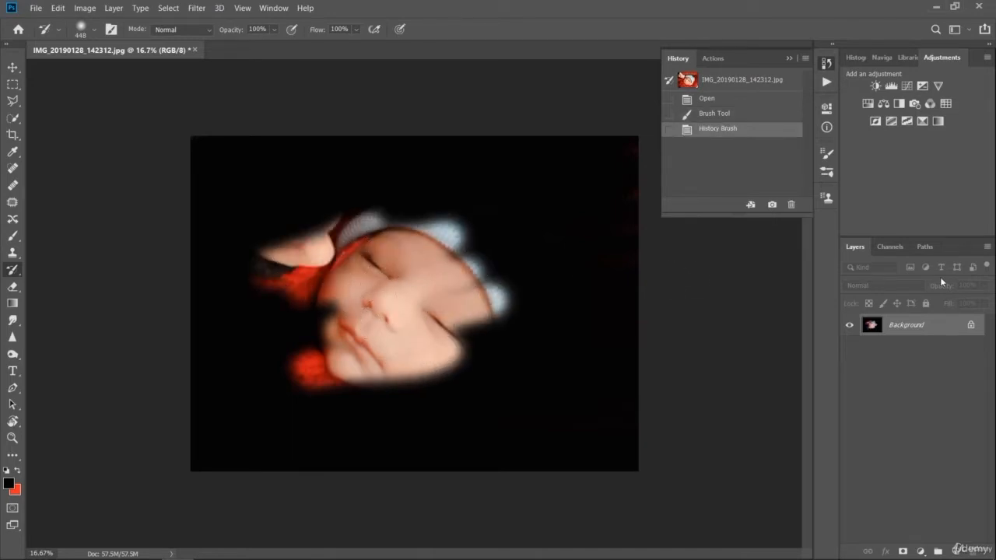
key(ctrl+z)
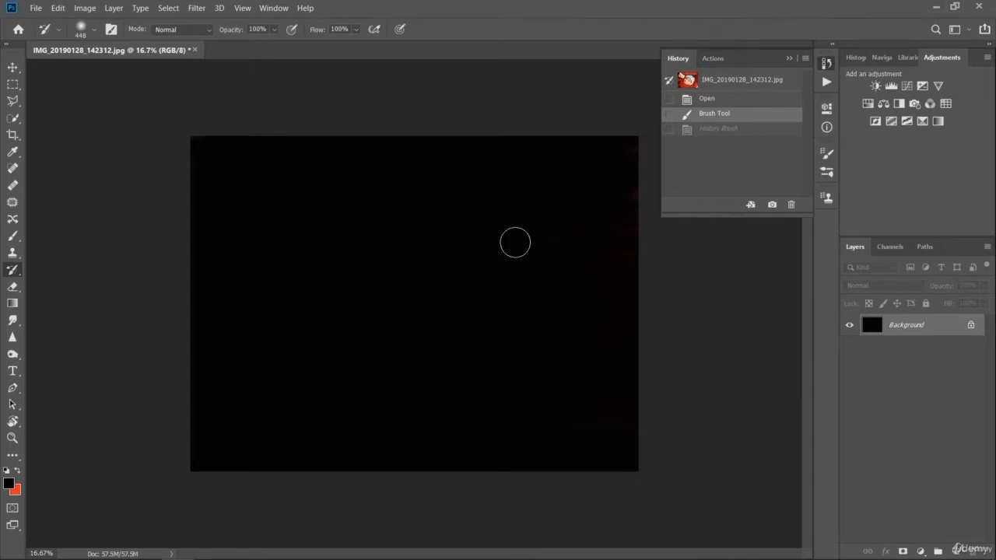
- Restore the baby's face, collar and parts of the hat in separate horizontal strokes with the 448 px History Brush
drag(351, 265, 482, 230)
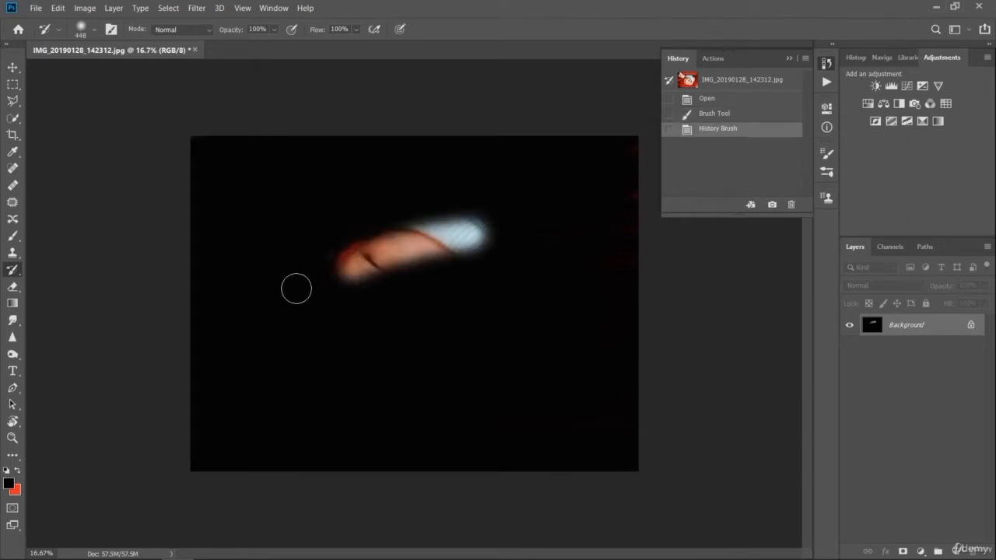
drag(296, 287, 494, 259)
drag(306, 311, 471, 299)
mouse_move(335, 327)
mouse_down()
mouse_move(411, 318)
mouse_move(444, 327)
mouse_up()
drag(280, 360, 474, 337)
drag(344, 371, 446, 360)
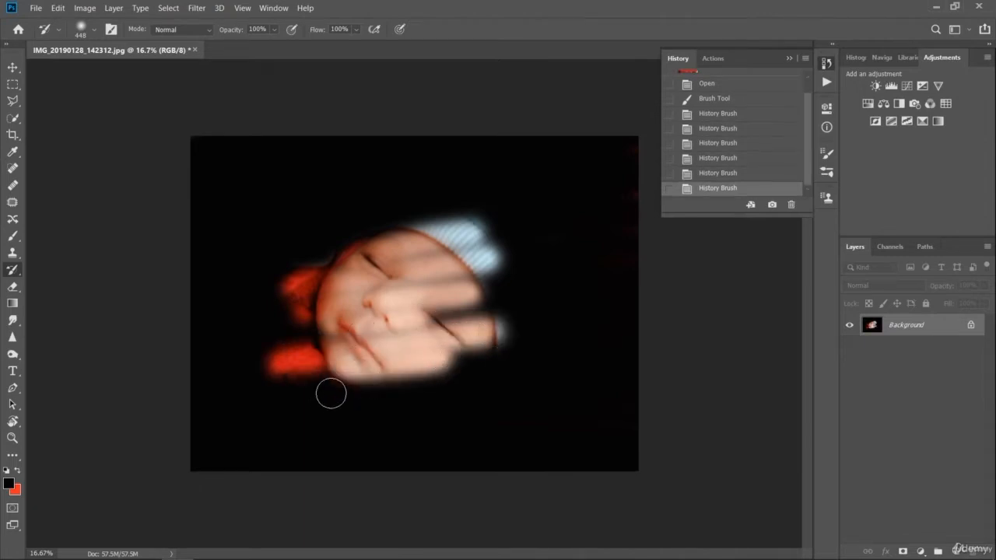
drag(317, 403, 520, 379)
drag(397, 413, 522, 397)
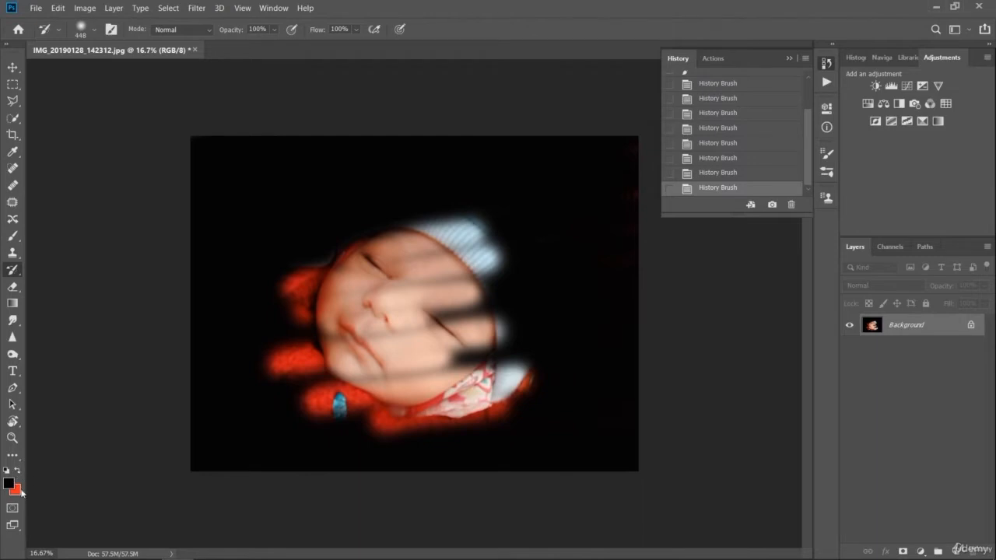
- Set the background color to the near-white faf9f9
click(18, 490)
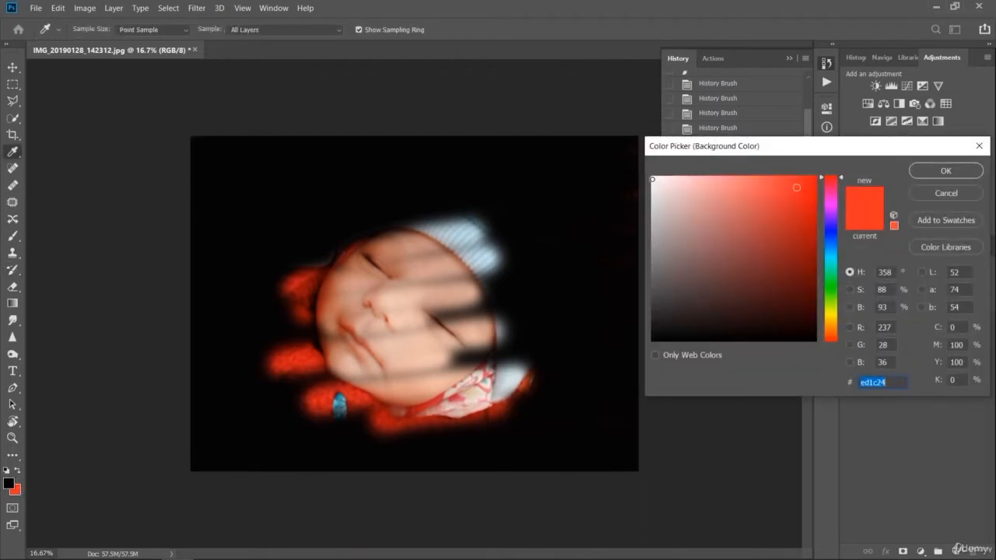
click(653, 179)
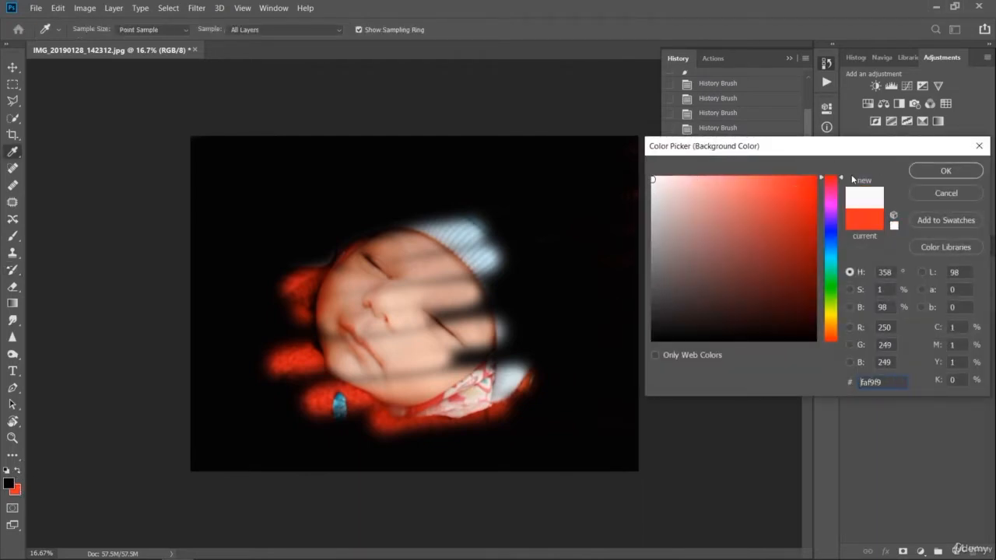
click(927, 174)
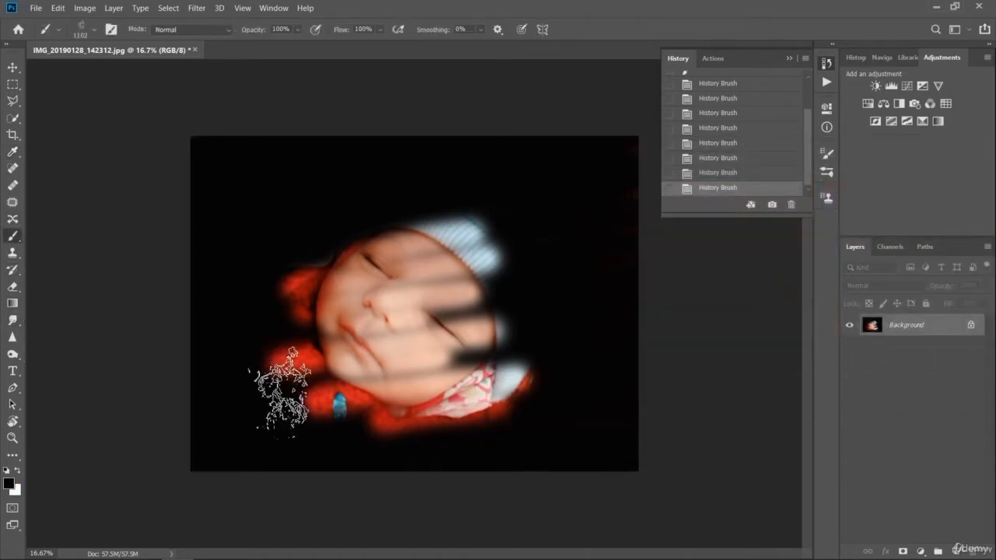
- Paint black around the baby's face, and cover most of the picture in white with the 1102 px textured brush
mouse_move(252, 353)
mouse_down()
mouse_move(398, 454)
mouse_move(364, 444)
mouse_move(279, 363)
mouse_move(383, 468)
mouse_move(220, 301)
mouse_move(281, 396)
mouse_move(267, 203)
mouse_move(267, 312)
mouse_move(306, 250)
mouse_move(293, 312)
mouse_up()
mouse_move(398, 422)
mouse_down()
mouse_move(527, 377)
mouse_move(423, 444)
mouse_move(493, 337)
mouse_move(416, 182)
mouse_move(312, 211)
mouse_move(485, 189)
mouse_move(311, 278)
mouse_move(487, 201)
mouse_up()
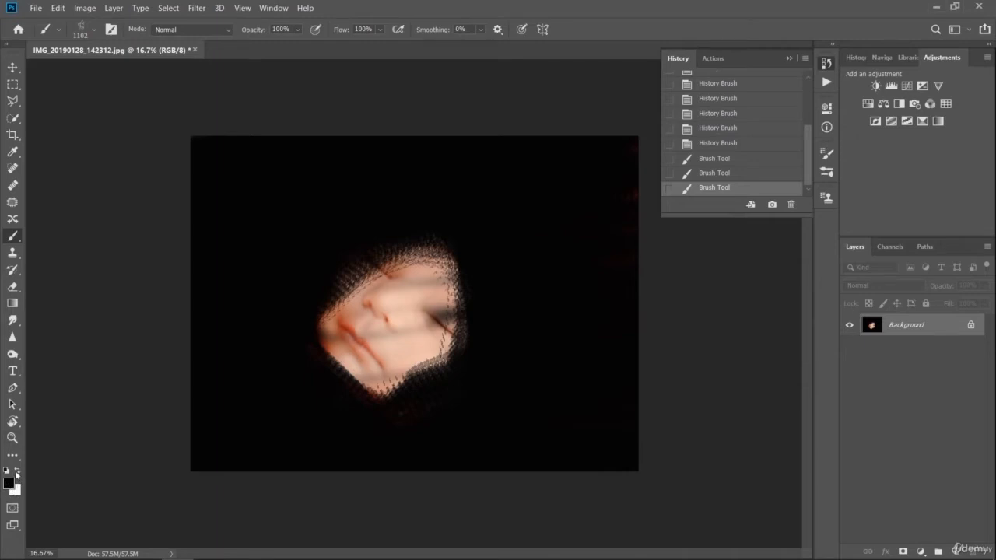
click(16, 472)
mouse_move(378, 234)
mouse_down()
mouse_move(323, 373)
mouse_move(369, 206)
mouse_move(347, 358)
mouse_move(401, 233)
mouse_move(396, 354)
mouse_move(428, 346)
mouse_move(455, 241)
mouse_move(475, 377)
mouse_move(494, 393)
mouse_move(483, 242)
mouse_move(436, 370)
mouse_move(436, 272)
mouse_move(288, 268)
mouse_move(400, 226)
mouse_move(587, 238)
mouse_move(307, 280)
mouse_move(261, 334)
mouse_move(552, 326)
mouse_move(428, 386)
mouse_move(416, 424)
mouse_move(389, 412)
mouse_move(614, 346)
mouse_move(369, 299)
mouse_move(254, 257)
mouse_move(524, 183)
mouse_move(414, 183)
mouse_move(298, 222)
mouse_move(256, 261)
mouse_move(541, 284)
mouse_move(479, 319)
mouse_move(507, 315)
mouse_up()
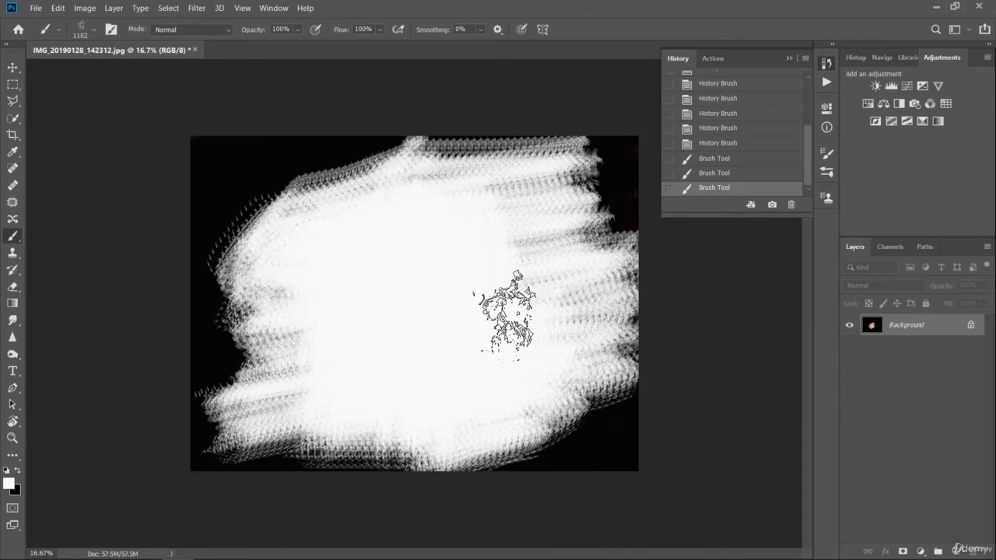
- Restore the baby's face, hand, hat and surrounding red clothing from the white paint with the 448 px History Brush
click(13, 270)
mouse_move(506, 306)
mouse_down()
mouse_move(348, 307)
mouse_move(466, 262)
mouse_move(344, 302)
mouse_move(331, 272)
mouse_move(487, 223)
mouse_move(486, 201)
mouse_move(327, 237)
mouse_move(340, 221)
mouse_move(501, 176)
mouse_move(461, 172)
mouse_move(324, 206)
mouse_move(318, 236)
mouse_move(334, 227)
mouse_move(257, 231)
mouse_move(329, 206)
mouse_move(497, 202)
mouse_move(397, 276)
mouse_move(359, 340)
mouse_move(555, 318)
mouse_move(516, 347)
mouse_move(374, 410)
mouse_move(430, 367)
mouse_move(431, 318)
mouse_move(368, 332)
mouse_move(444, 270)
mouse_move(253, 294)
mouse_move(271, 341)
mouse_move(392, 383)
mouse_move(387, 406)
mouse_move(486, 404)
mouse_move(548, 384)
mouse_move(576, 351)
mouse_move(554, 333)
mouse_up()
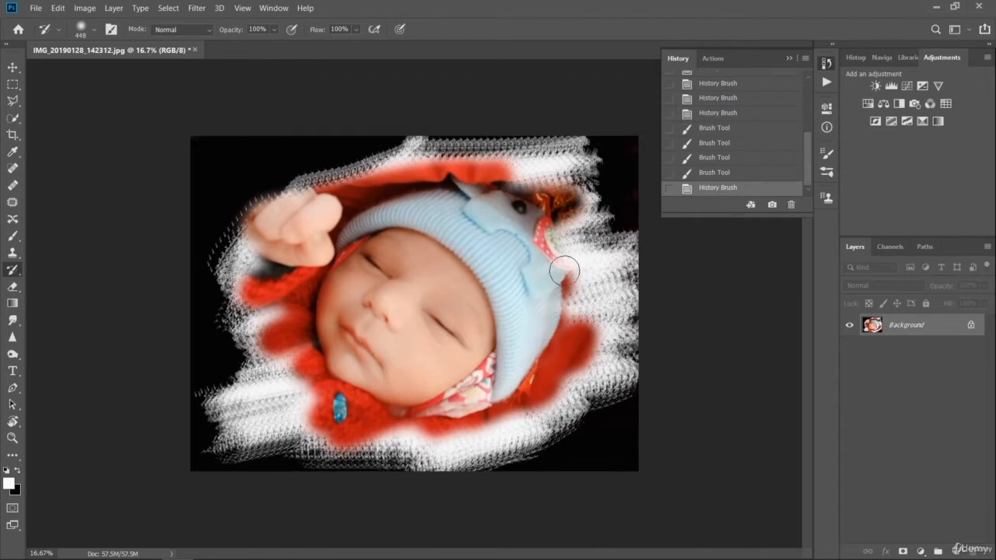
mouse_move(550, 218)
mouse_down()
mouse_move(571, 327)
mouse_move(574, 354)
mouse_up()
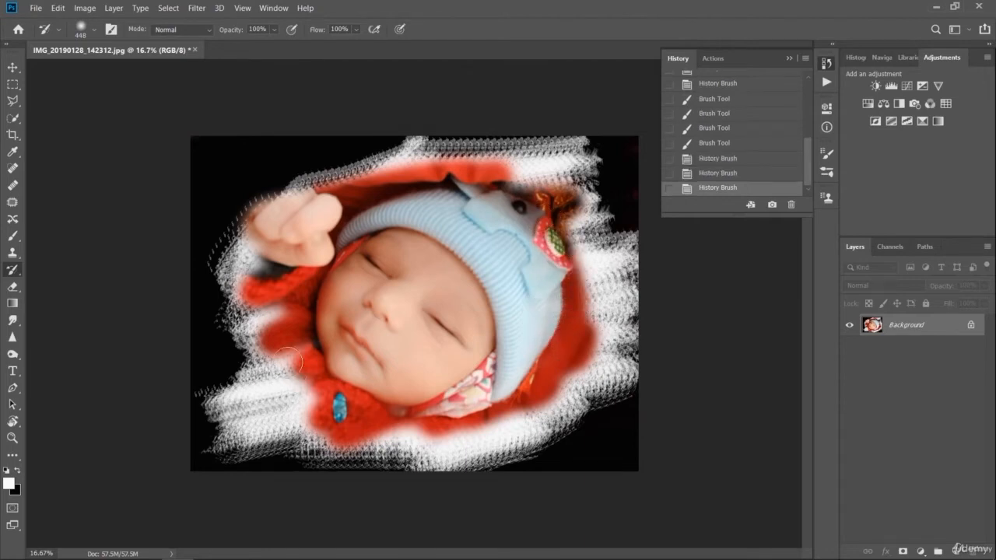
- Undo the last History Brush stroke, try restoring the photo's lower-left area and undo that too
key(ctrl+z)
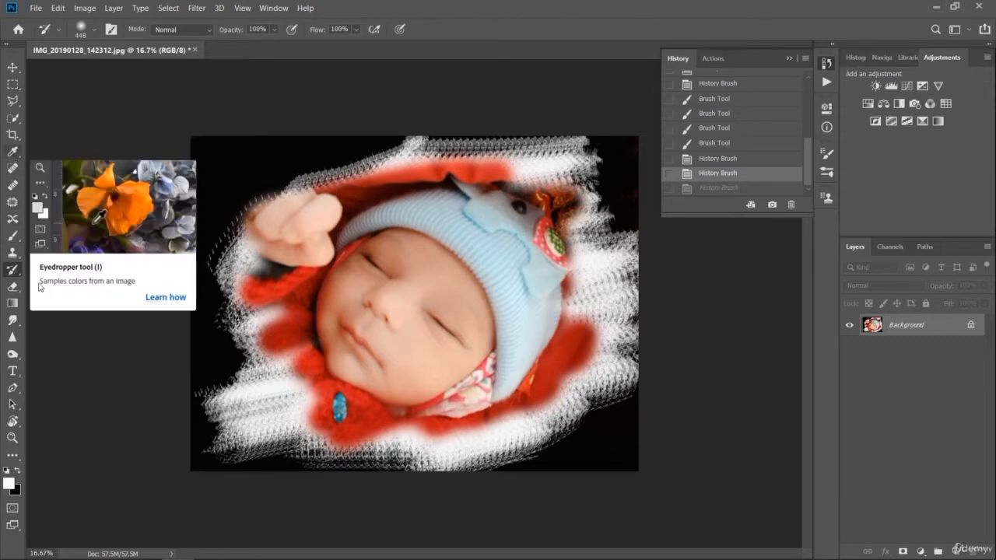
drag(222, 373, 231, 456)
key(ctrl+z)
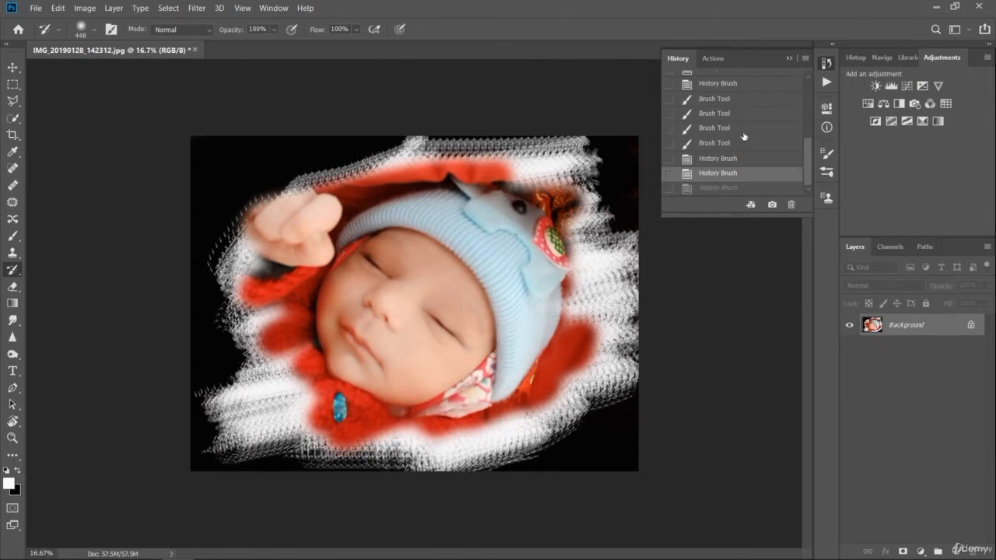
- Step back and forth through the brush history states, ending on the first History Brush state after the white painting
click(728, 100)
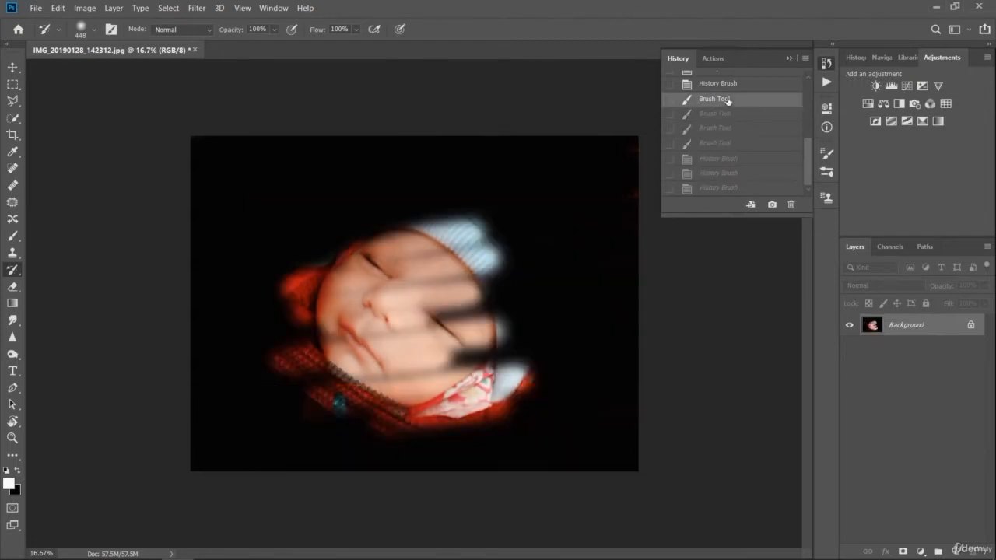
click(667, 174)
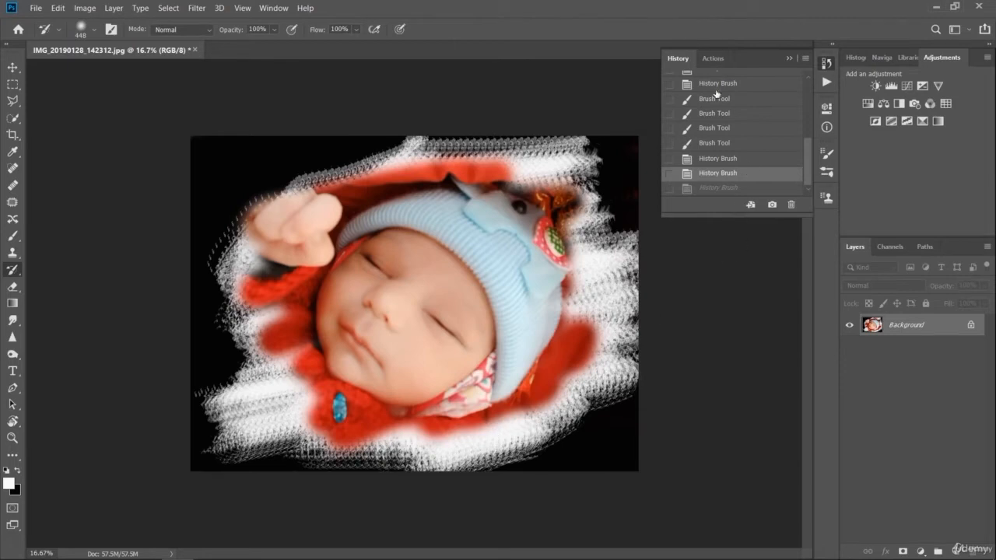
click(716, 88)
click(718, 100)
click(720, 127)
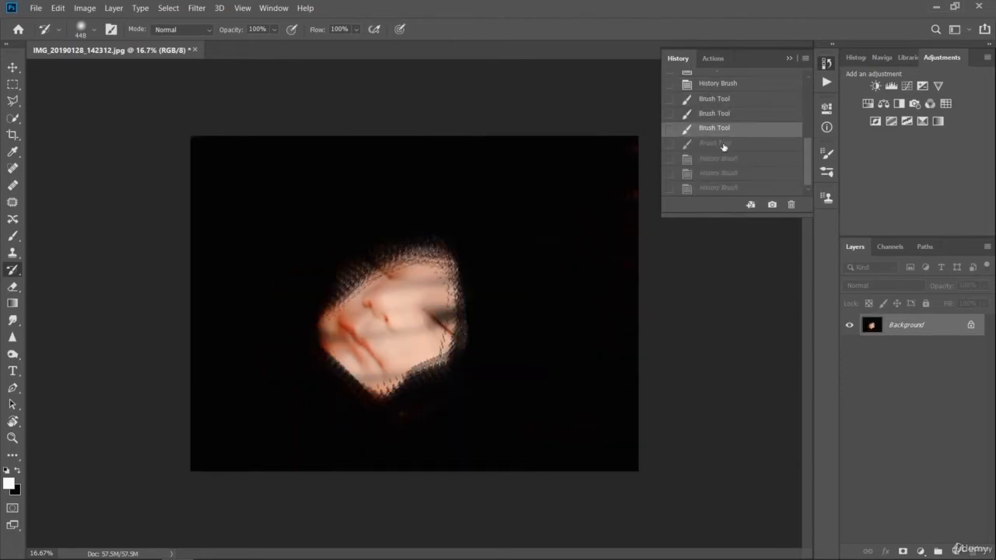
click(724, 143)
click(727, 161)
click(730, 189)
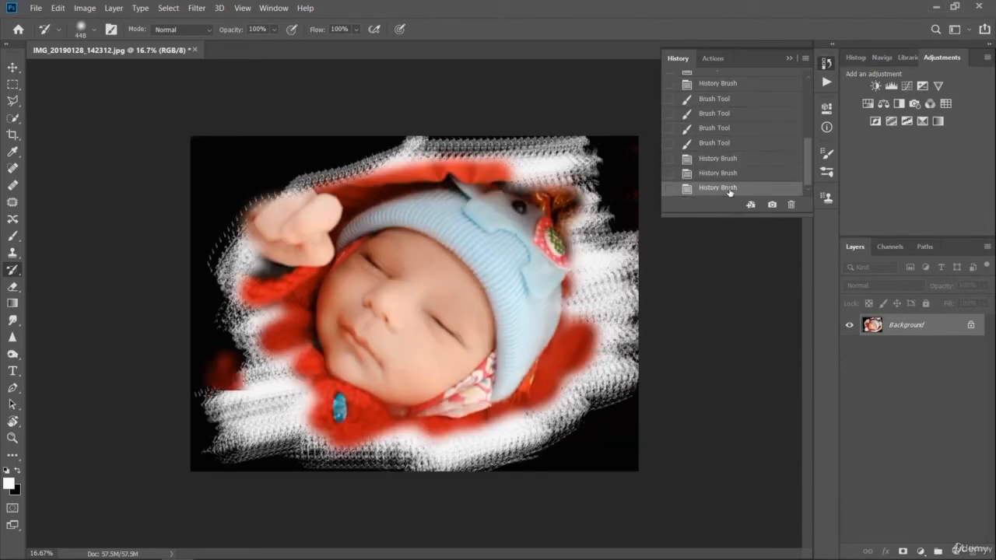
click(722, 160)
click(722, 143)
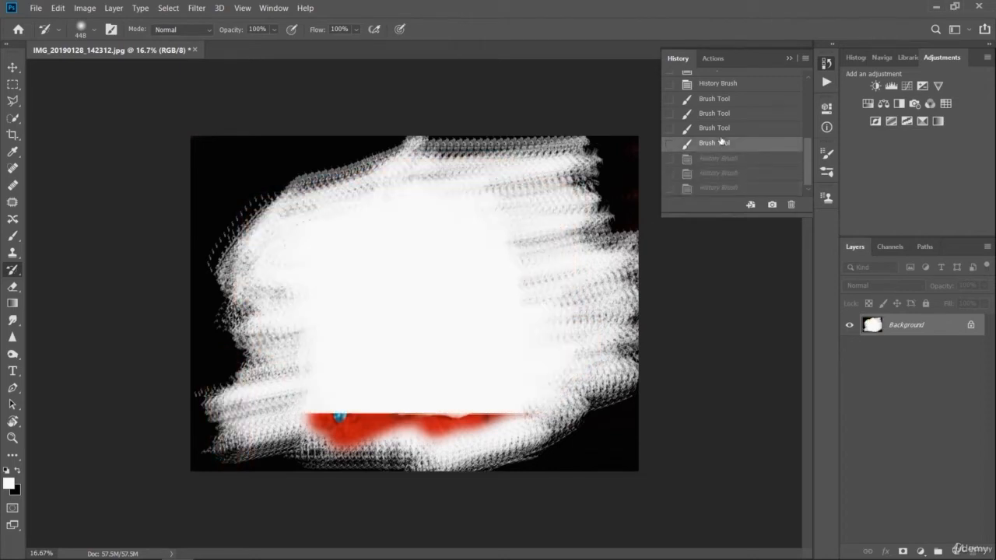
click(722, 128)
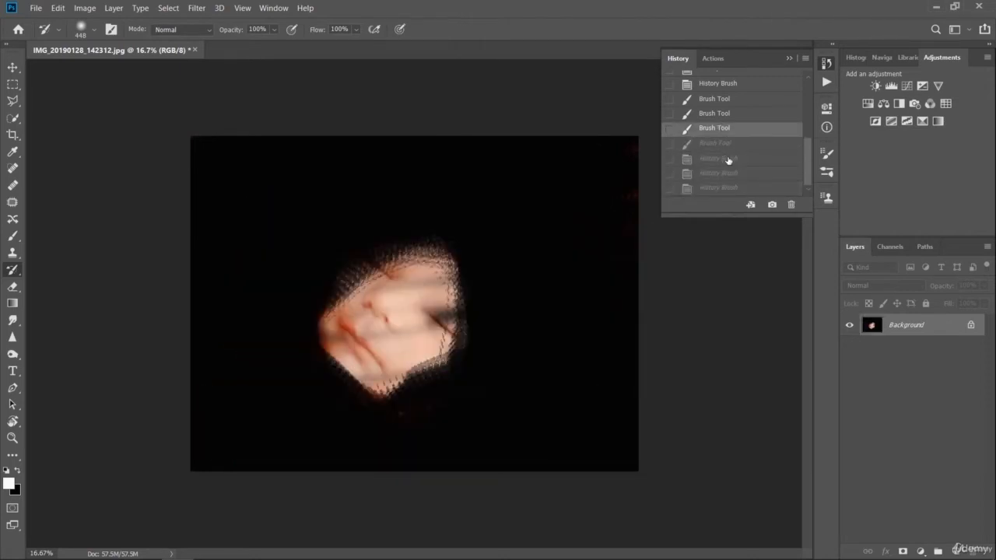
click(727, 160)
drag(726, 161, 727, 132)
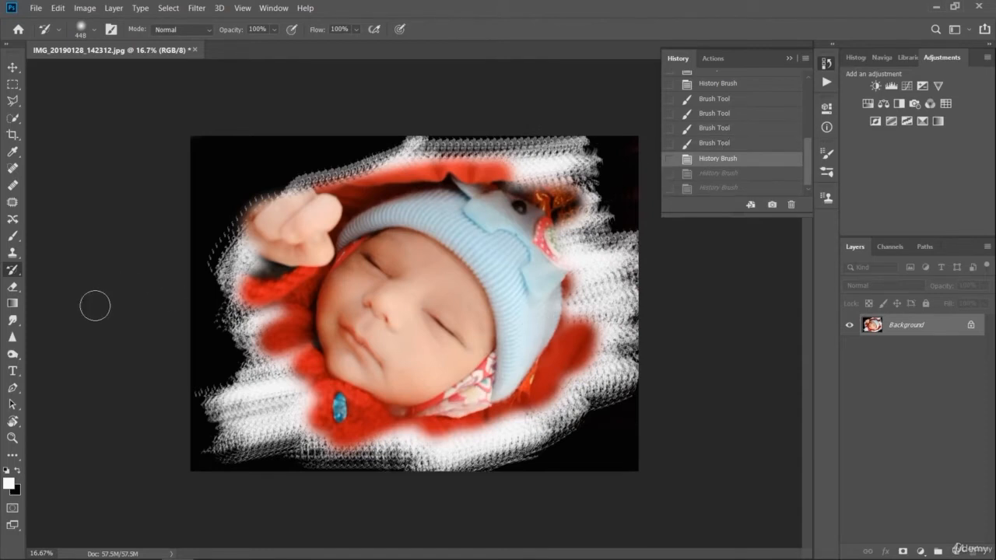
- Paint over the white border and outer areas around the baby in black with the 1102 px textured brush
click(13, 239)
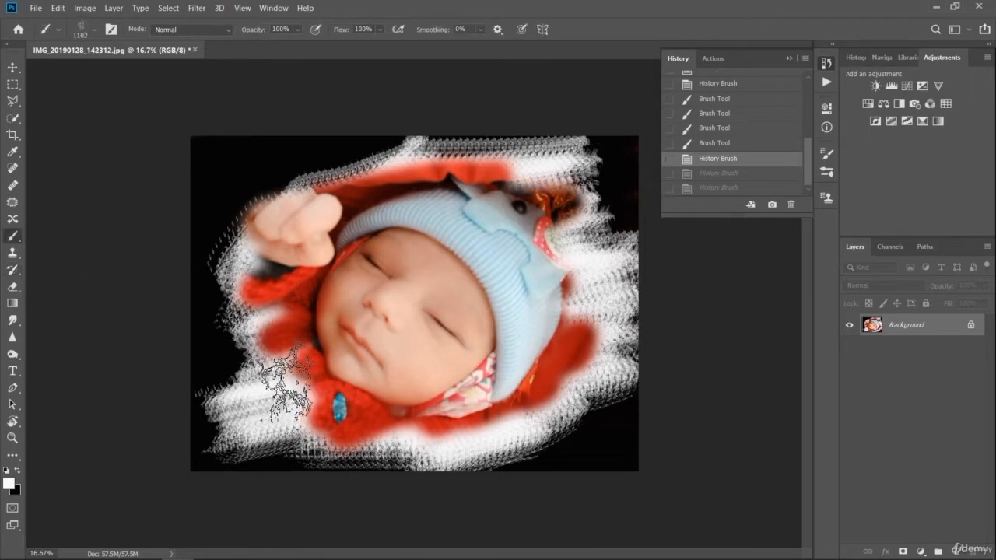
click(17, 471)
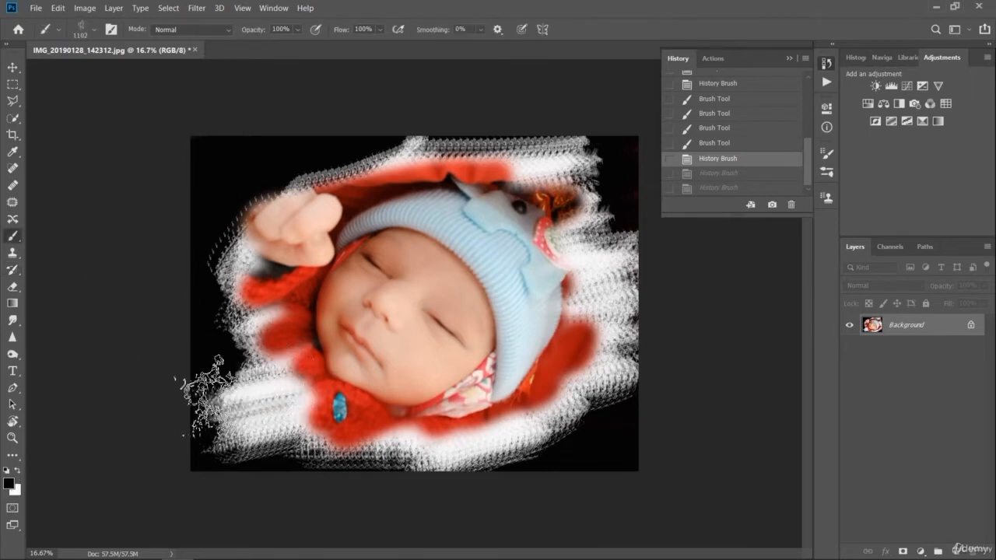
drag(205, 400, 222, 444)
mouse_move(291, 468)
mouse_down()
mouse_move(374, 489)
mouse_move(247, 464)
mouse_move(512, 472)
mouse_move(349, 474)
mouse_move(493, 459)
mouse_move(260, 482)
mouse_move(602, 454)
mouse_move(566, 444)
mouse_move(429, 464)
mouse_move(578, 438)
mouse_move(627, 406)
mouse_move(618, 372)
mouse_move(595, 355)
mouse_move(571, 415)
mouse_move(635, 278)
mouse_move(623, 334)
mouse_move(587, 284)
mouse_move(594, 314)
mouse_move(586, 155)
mouse_move(592, 208)
mouse_move(627, 252)
mouse_move(480, 144)
mouse_move(504, 145)
mouse_move(294, 131)
mouse_move(474, 135)
mouse_move(372, 146)
mouse_move(210, 234)
mouse_move(215, 171)
mouse_move(217, 334)
mouse_move(258, 417)
mouse_move(221, 220)
mouse_move(302, 361)
mouse_move(234, 338)
mouse_move(294, 428)
mouse_move(298, 411)
mouse_move(236, 238)
mouse_move(282, 325)
mouse_move(208, 236)
mouse_move(315, 448)
mouse_up()
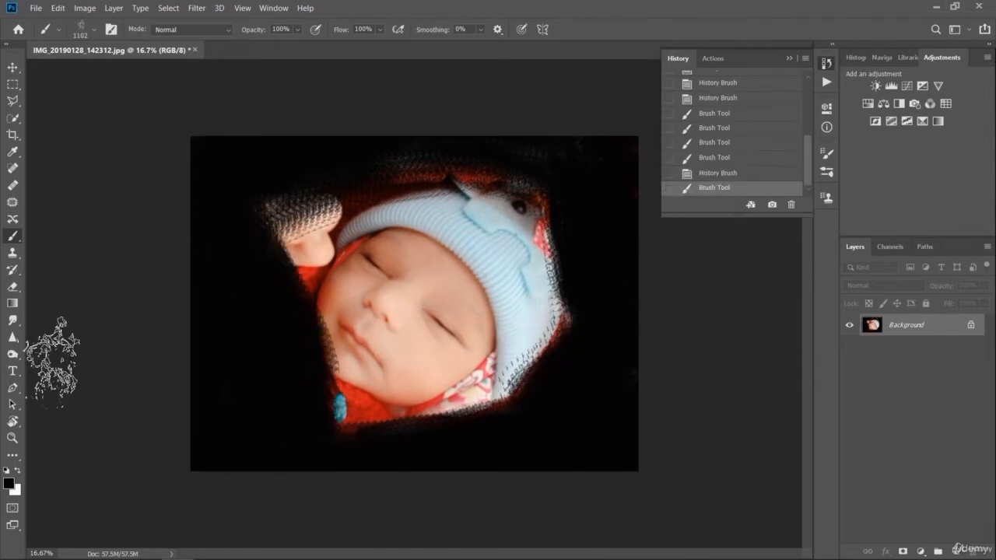
- Restore the hand, hat edges and red clothing around the baby with the History Brush and collapse the history list
click(12, 269)
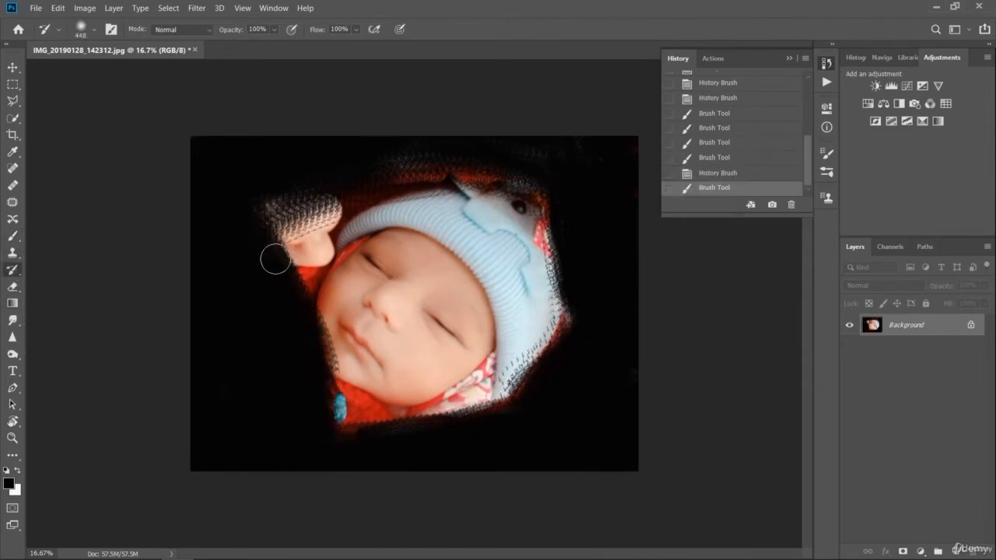
mouse_move(282, 234)
mouse_down()
mouse_move(329, 196)
mouse_move(286, 194)
mouse_move(232, 234)
mouse_move(434, 188)
mouse_move(371, 183)
mouse_move(393, 175)
mouse_move(487, 176)
mouse_move(554, 215)
mouse_move(499, 259)
mouse_move(560, 275)
mouse_move(567, 311)
mouse_move(536, 387)
mouse_move(494, 417)
mouse_move(526, 368)
mouse_move(344, 427)
mouse_move(330, 391)
mouse_move(341, 344)
mouse_move(318, 319)
mouse_move(267, 323)
mouse_move(268, 265)
mouse_move(300, 229)
mouse_move(260, 251)
mouse_up()
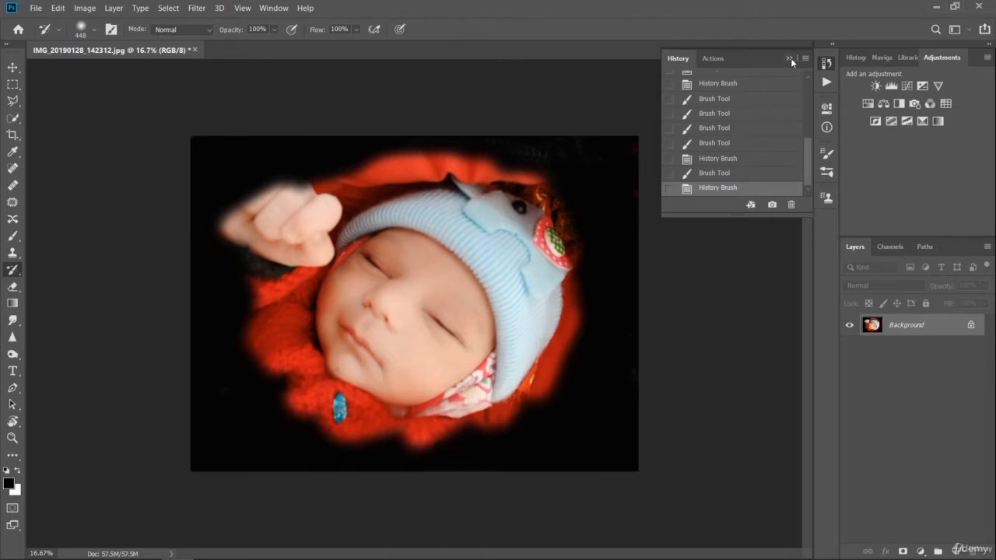
click(790, 59)
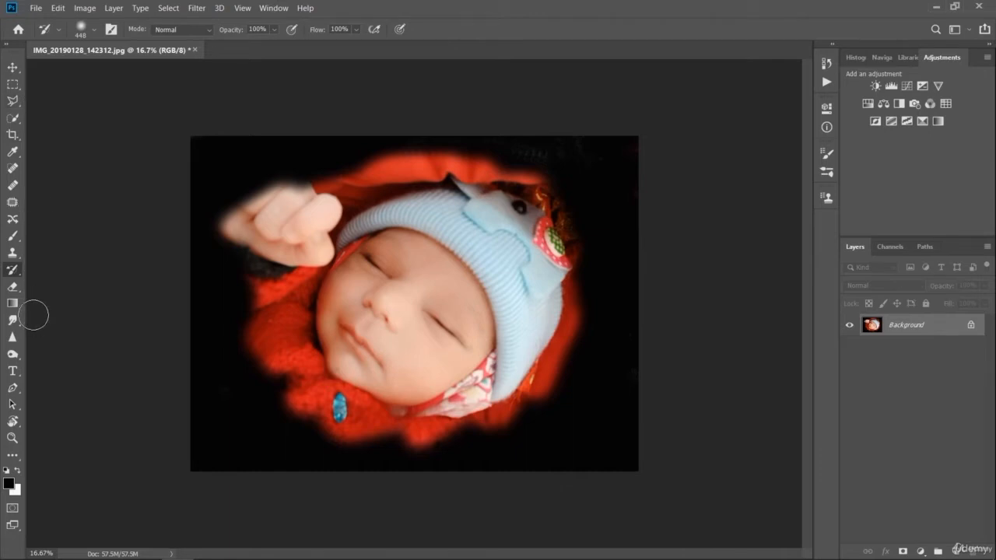
- Try a diagonal black-to-white linear gradient directly on the background layer and undo it
click(13, 302)
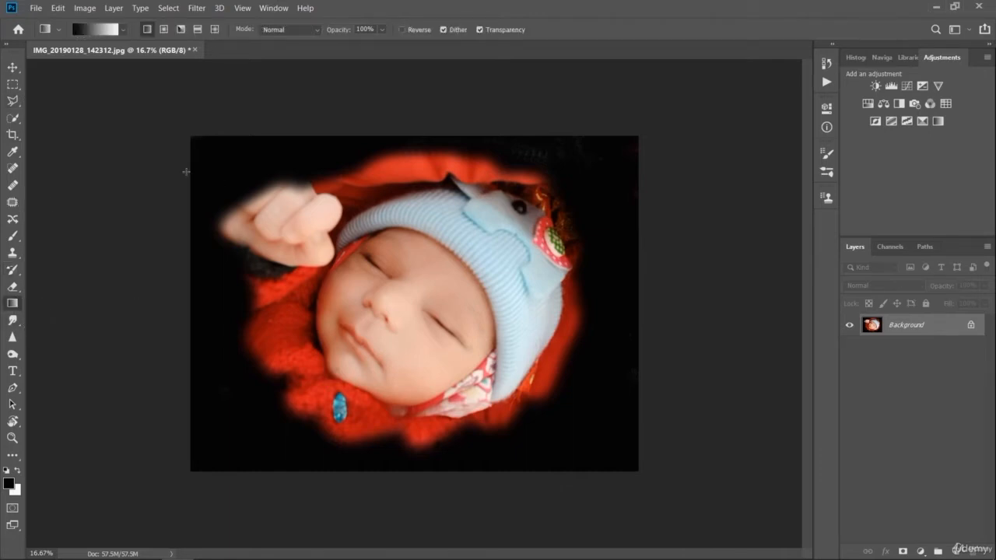
drag(441, 364, 612, 453)
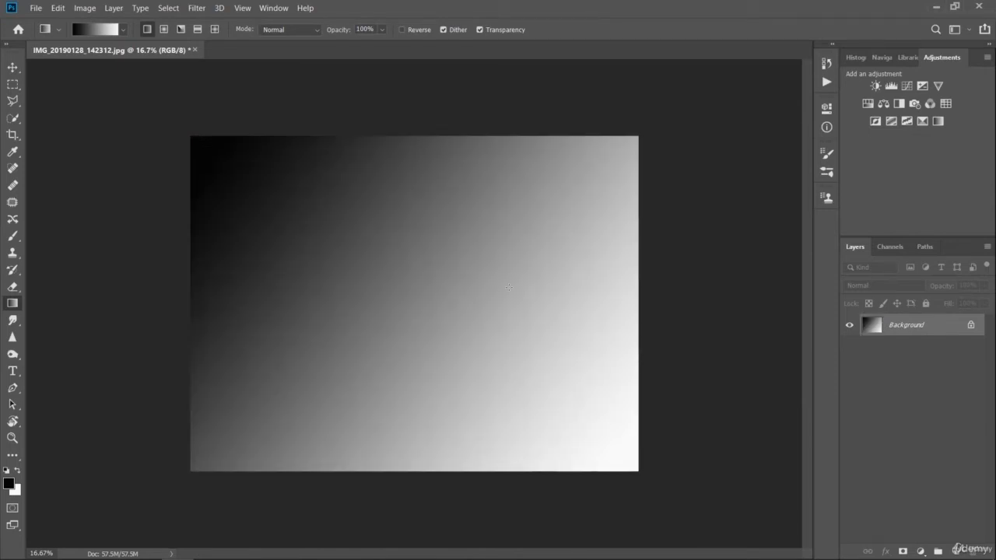
click(12, 68)
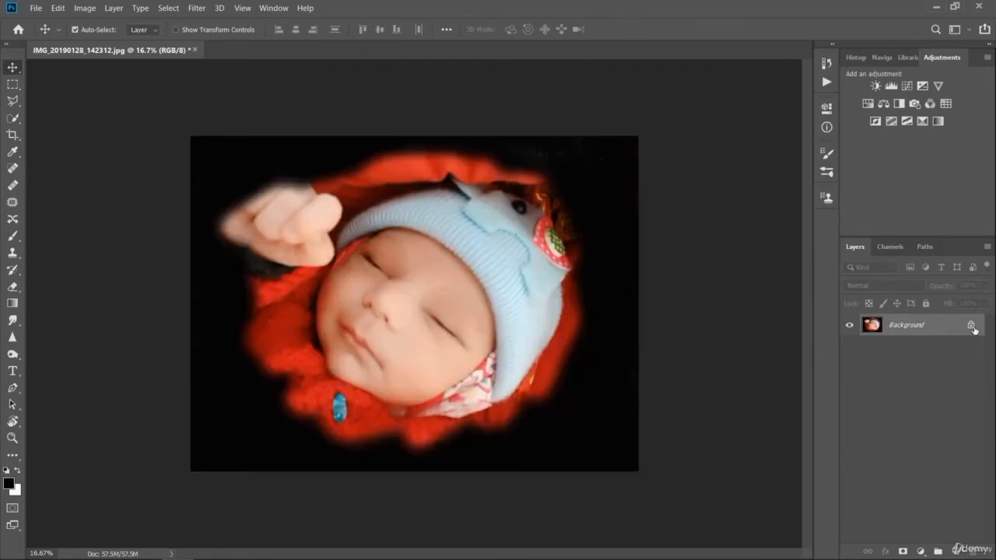
- Unlock the photo layer and fill a new layer above it with a diagonal black-to-white linear gradient
click(971, 325)
click(954, 550)
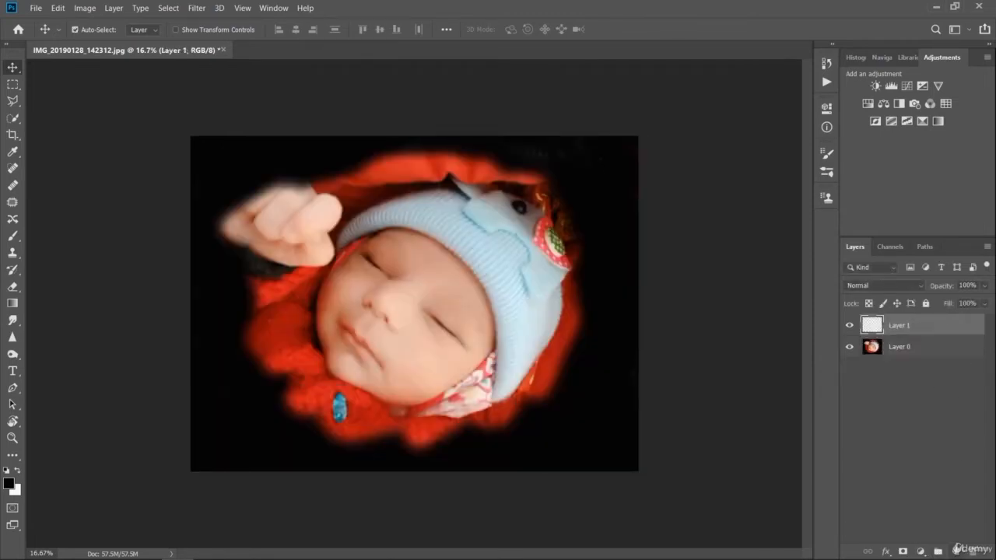
click(11, 302)
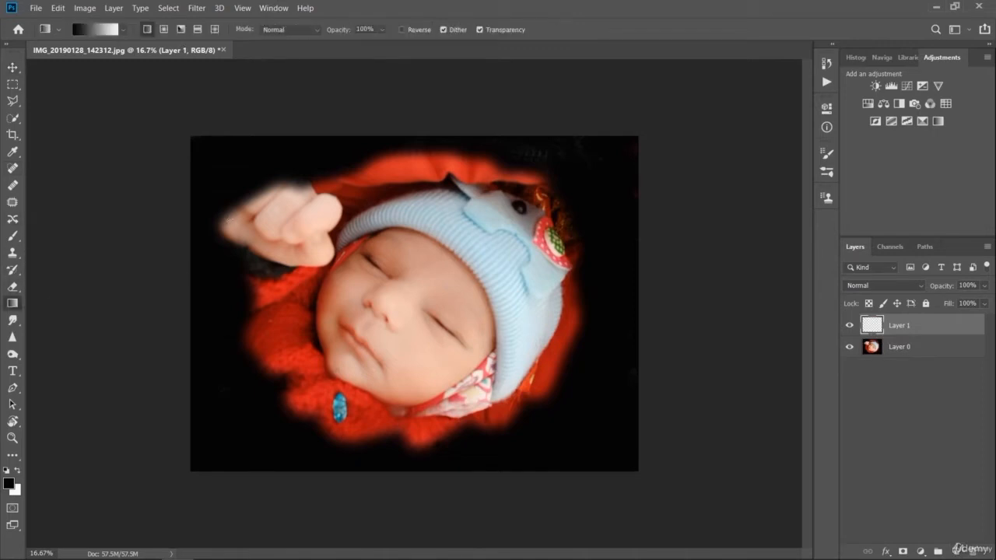
drag(206, 151, 601, 445)
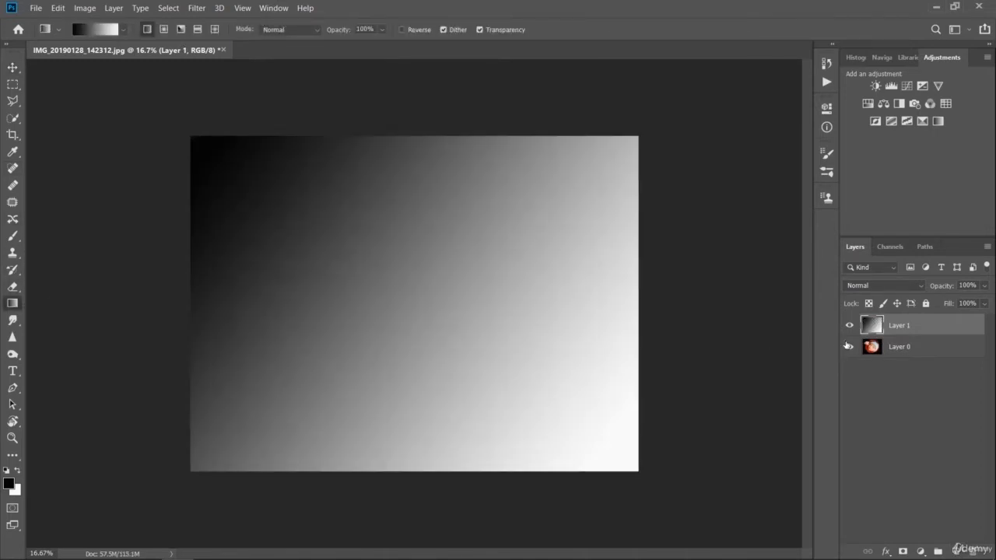
- Set the gradient layer's blend mode to Color and deselect all layers
click(893, 288)
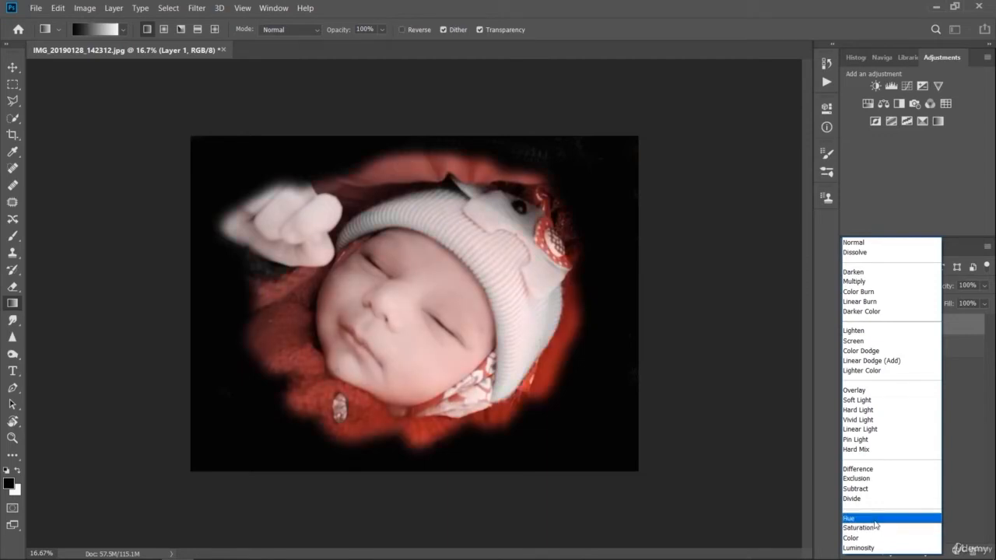
click(875, 537)
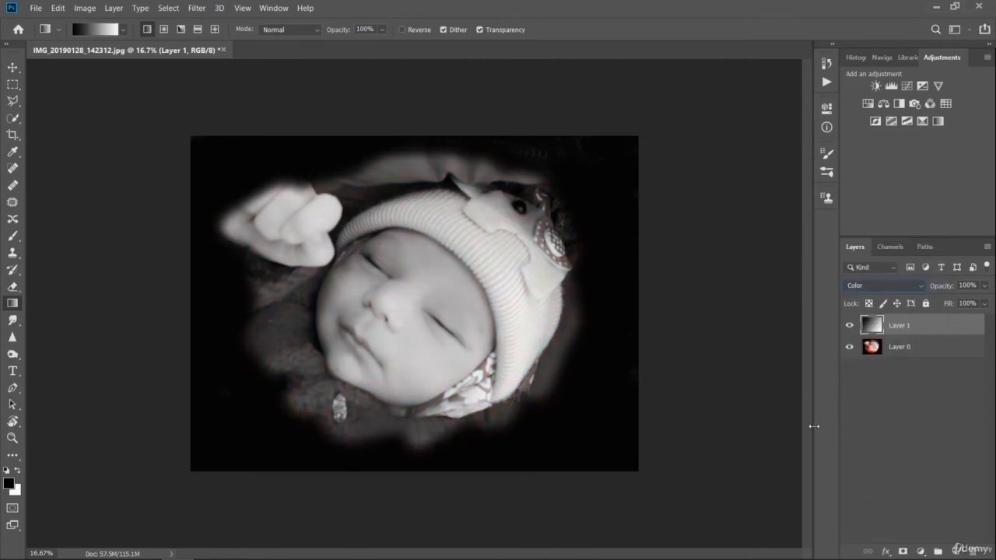
click(928, 371)
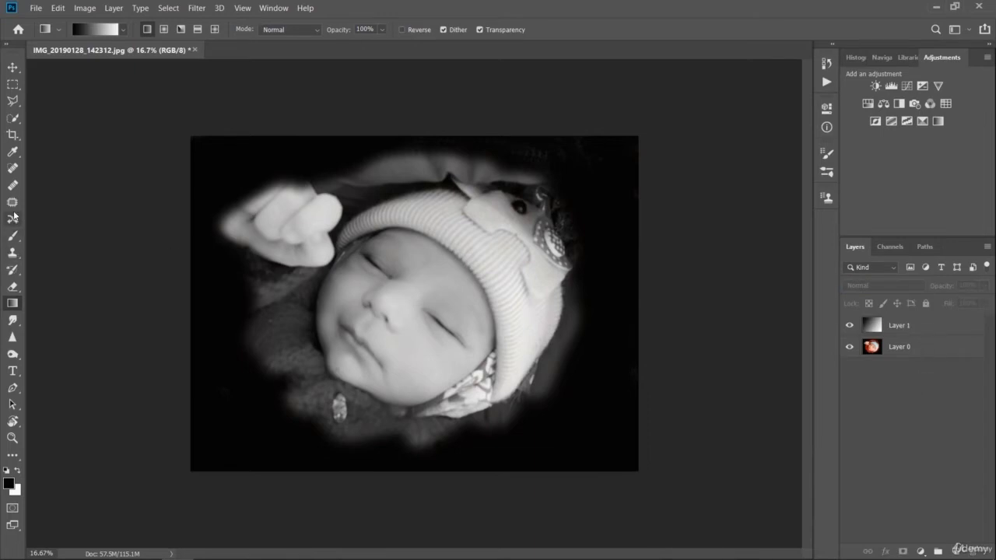
- Try restoring color near the baby's hand with the History Brush while no layer is selected
click(12, 269)
click(310, 259)
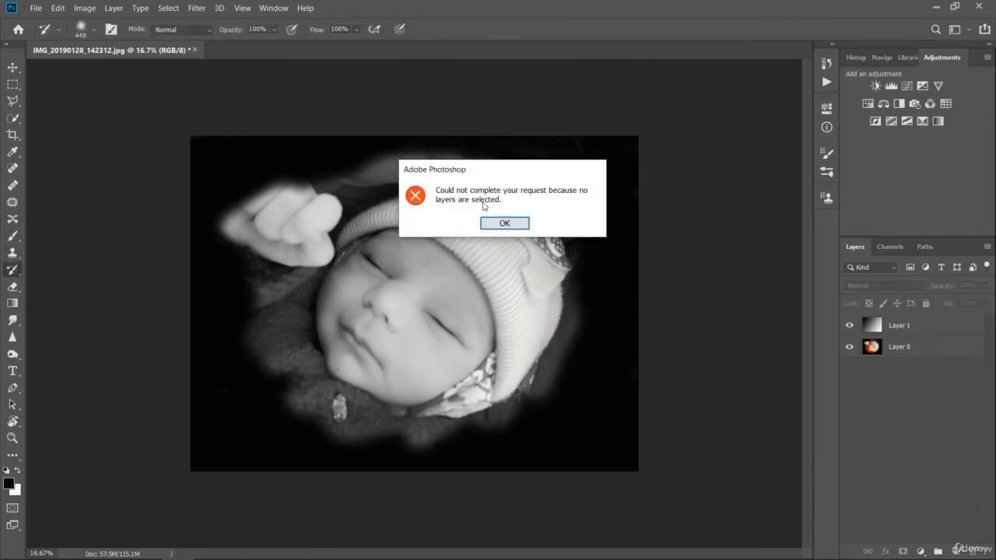
click(504, 222)
- Select both the gradient layer and the photo layer and merge them into one layer
click(13, 84)
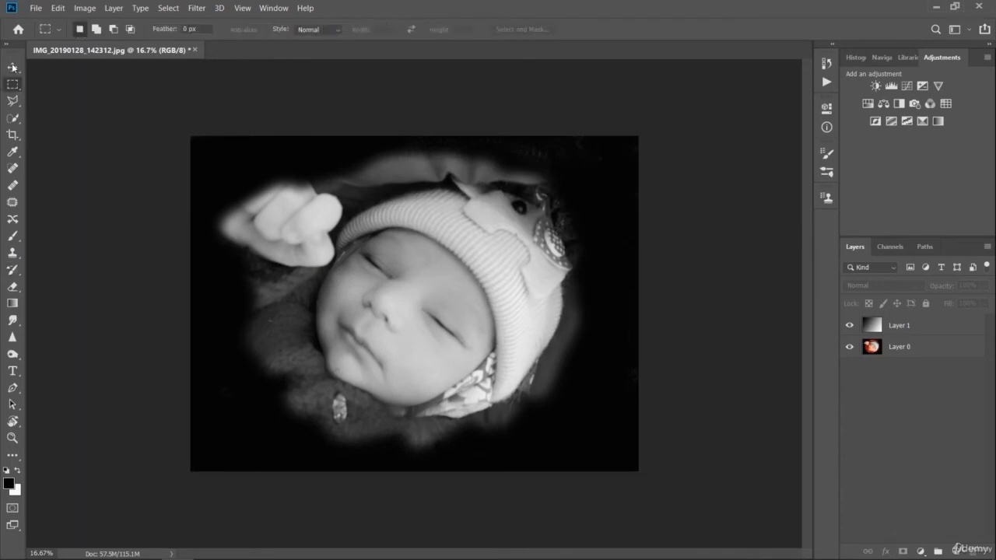
click(910, 328)
shift+click(914, 348)
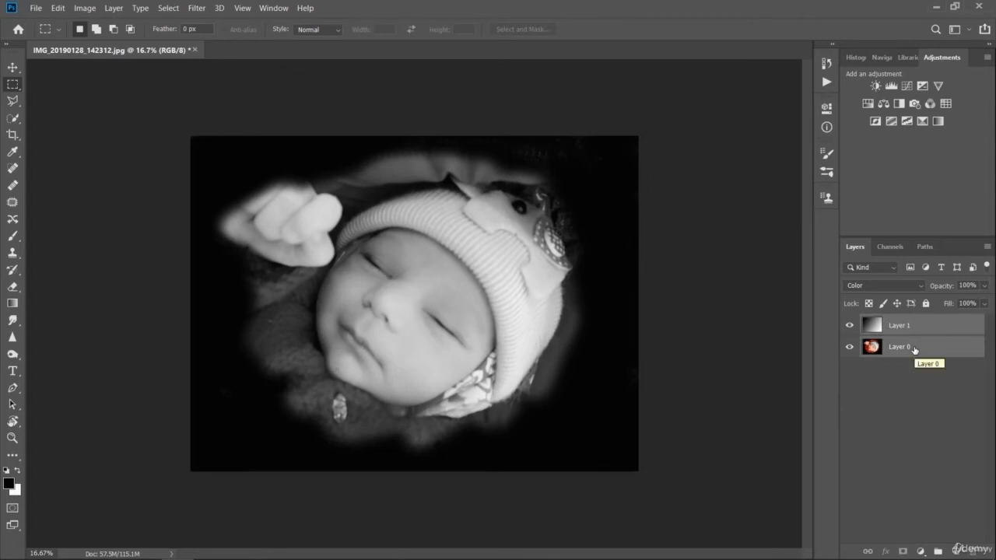
key(ctrl+e)
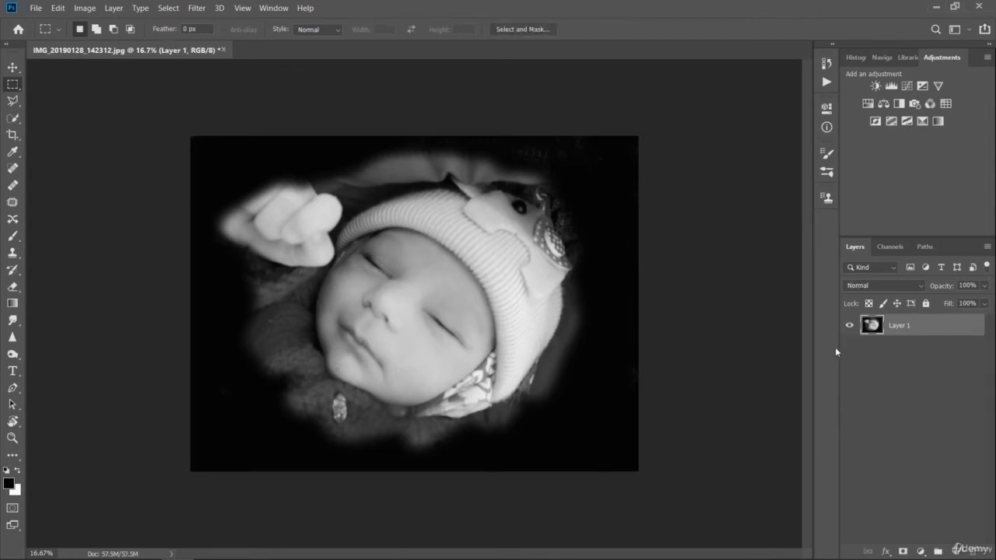
- Try restoring color to the baby's hand and upper face with the History Brush and undo it
click(12, 269)
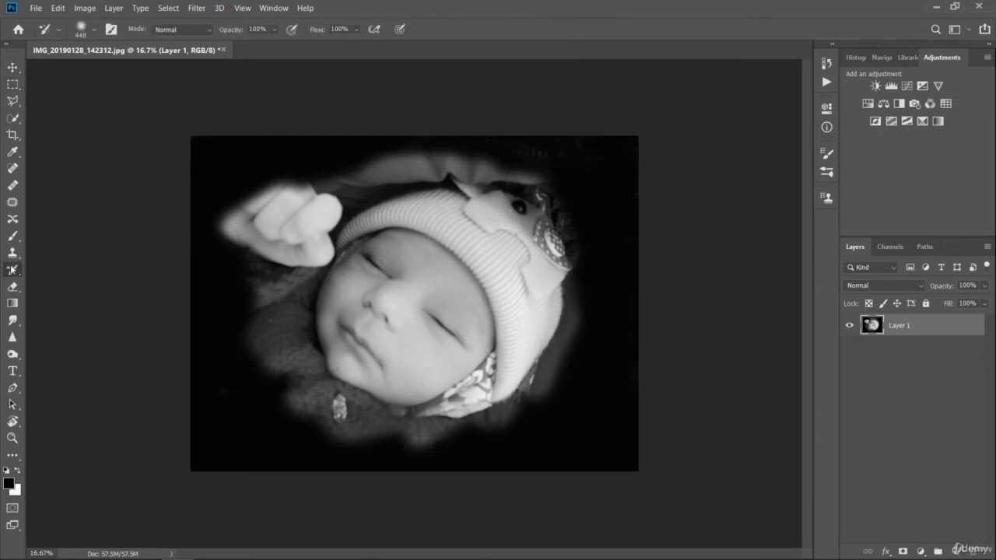
mouse_move(319, 280)
mouse_down()
mouse_move(345, 242)
mouse_move(321, 283)
mouse_move(375, 252)
mouse_move(350, 268)
mouse_move(379, 228)
mouse_move(321, 278)
mouse_move(346, 241)
mouse_move(395, 214)
mouse_move(252, 221)
mouse_move(330, 200)
mouse_move(322, 190)
mouse_move(283, 253)
mouse_up()
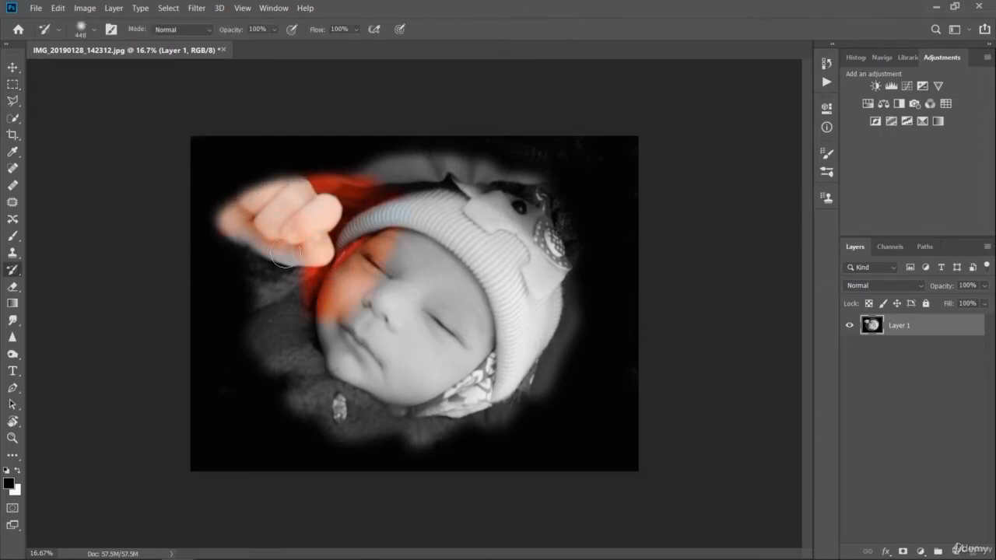
key(ctrl+z)
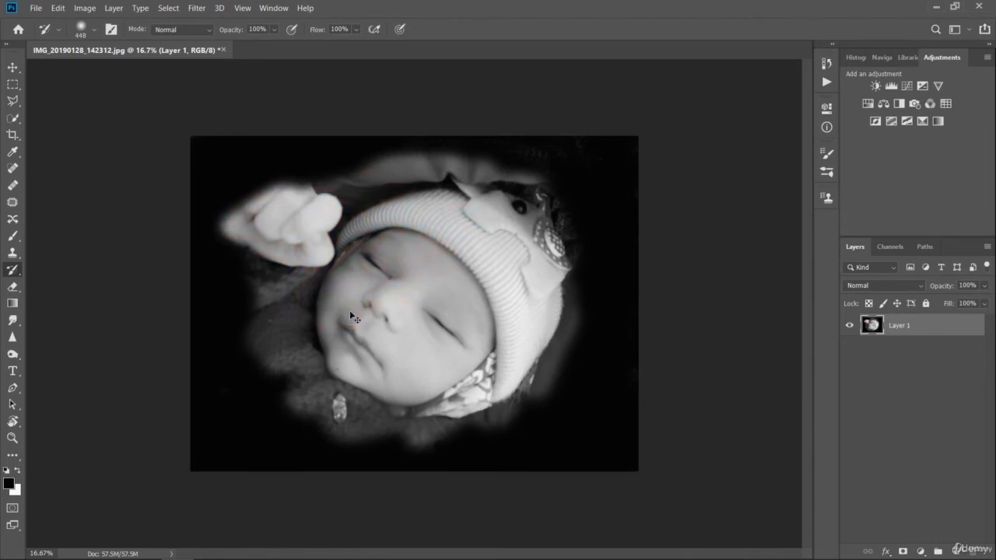
- Restore the color of the baby's whole face with the History Brush
mouse_move(358, 258)
mouse_down()
mouse_move(333, 304)
mouse_move(332, 339)
mouse_move(345, 367)
mouse_up()
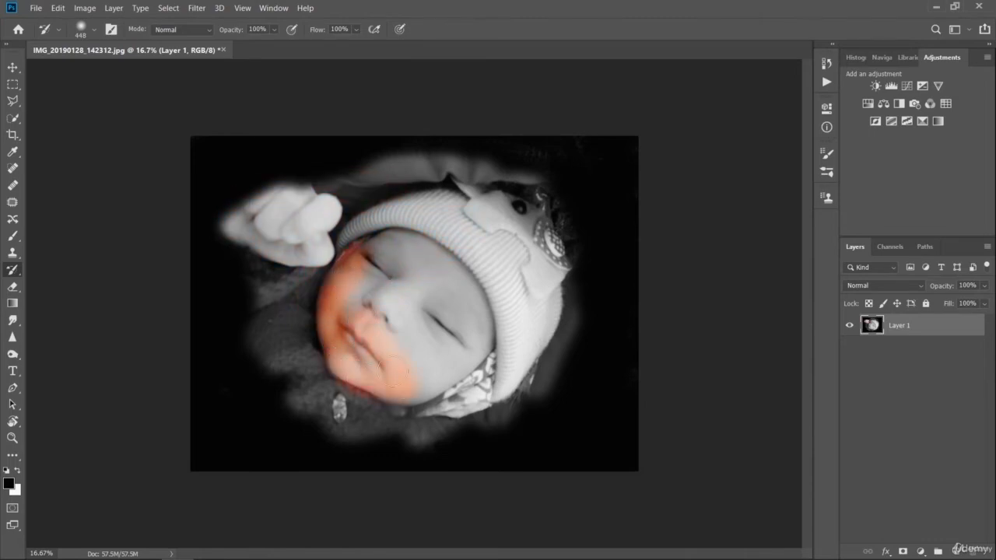
mouse_move(382, 275)
mouse_down()
mouse_move(356, 257)
mouse_move(403, 242)
mouse_up()
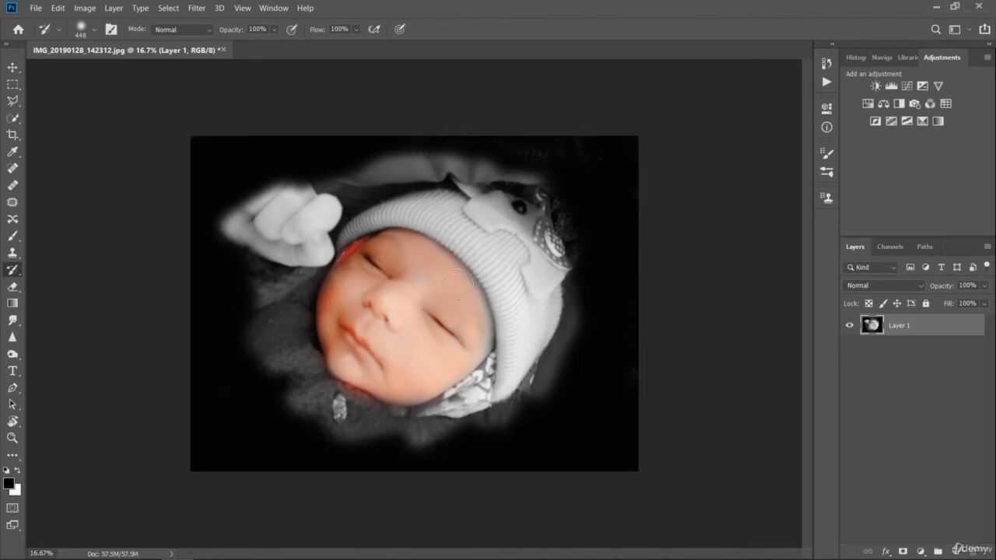
mouse_move(438, 374)
mouse_down()
mouse_move(400, 390)
mouse_move(337, 318)
mouse_move(344, 291)
mouse_up()
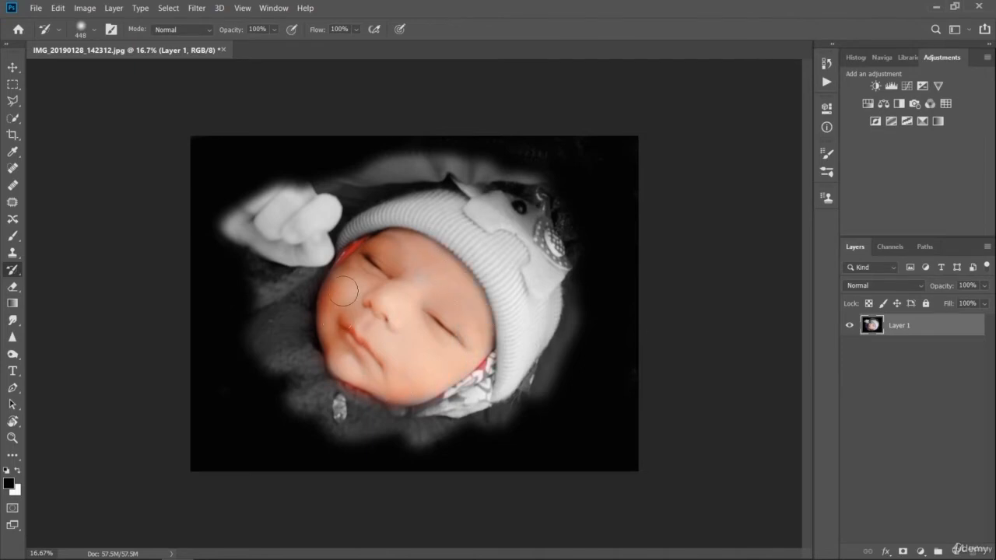
- Restore the color of the baby's hand and of the clothing below the face with the History Brush
mouse_move(240, 221)
mouse_down()
mouse_move(314, 192)
mouse_move(318, 216)
mouse_move(329, 208)
mouse_move(321, 229)
mouse_move(287, 243)
mouse_move(252, 238)
mouse_move(316, 242)
mouse_move(299, 224)
mouse_move(323, 244)
mouse_move(270, 240)
mouse_move(294, 256)
mouse_move(321, 241)
mouse_up()
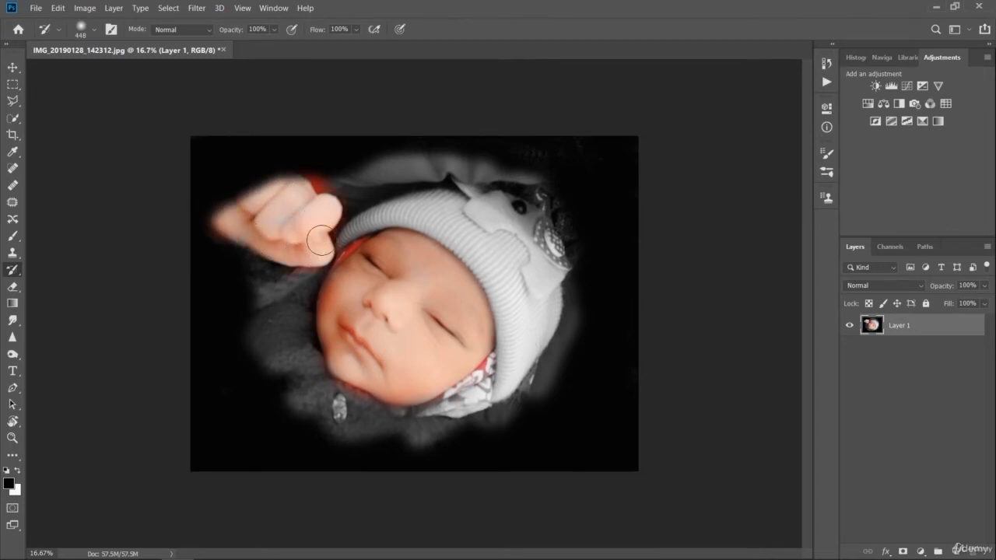
key(ctrl+z)
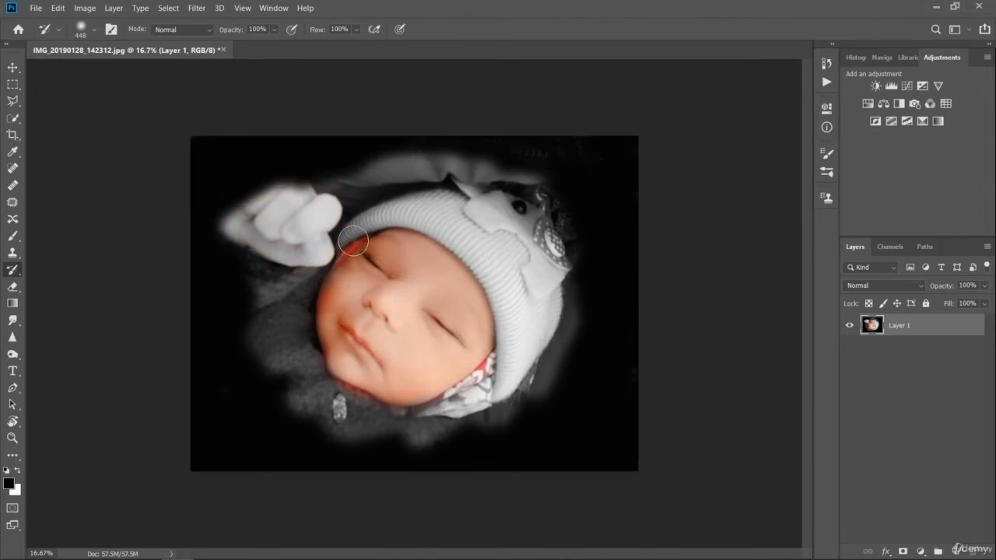
mouse_move(438, 234)
mouse_down()
mouse_move(491, 283)
mouse_move(503, 309)
mouse_move(501, 399)
mouse_move(441, 225)
mouse_move(407, 213)
mouse_move(484, 219)
mouse_move(379, 208)
mouse_up()
key(ctrl+plus)
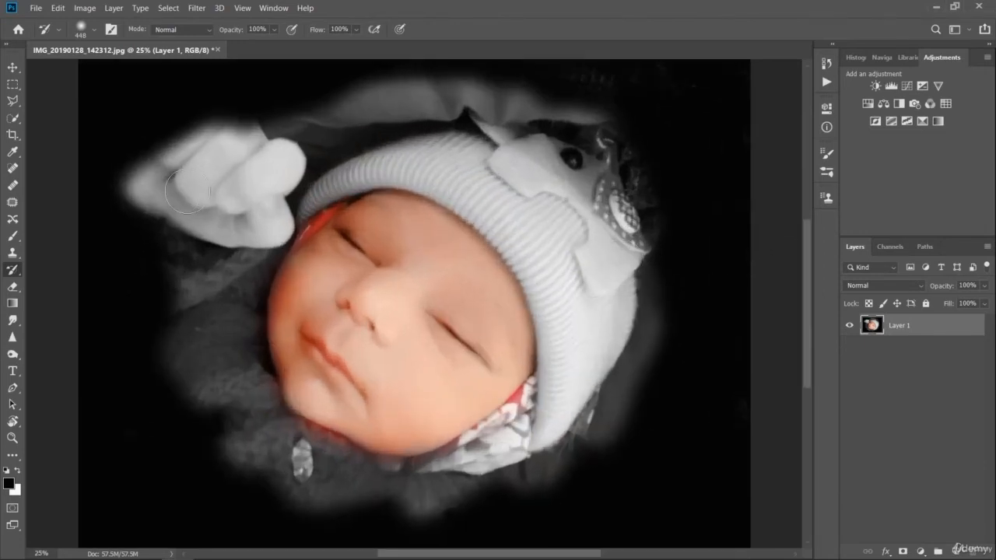
mouse_move(200, 167)
mouse_down()
mouse_move(165, 188)
mouse_move(170, 174)
mouse_move(148, 178)
mouse_move(146, 188)
mouse_move(243, 224)
mouse_move(249, 203)
mouse_move(235, 161)
mouse_move(205, 166)
mouse_move(233, 144)
mouse_move(197, 146)
mouse_move(234, 149)
mouse_move(261, 176)
mouse_move(285, 163)
mouse_move(264, 190)
mouse_move(274, 232)
mouse_up()
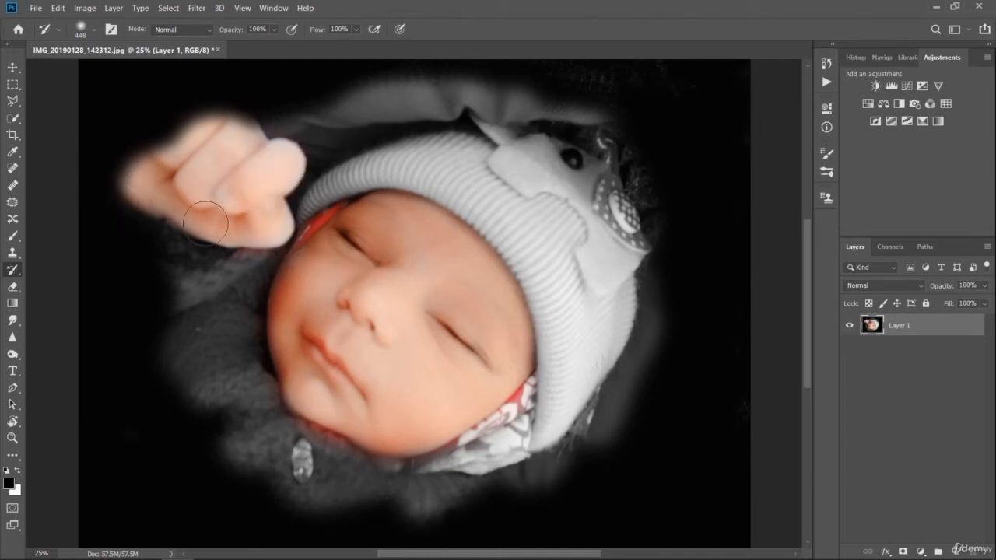
mouse_move(163, 344)
mouse_down()
mouse_move(198, 354)
mouse_move(220, 390)
mouse_move(197, 379)
mouse_move(225, 348)
mouse_move(211, 350)
mouse_move(256, 270)
mouse_move(160, 308)
mouse_move(200, 267)
mouse_move(186, 253)
mouse_move(140, 249)
mouse_move(203, 240)
mouse_move(190, 234)
mouse_move(243, 280)
mouse_move(252, 375)
mouse_move(227, 411)
mouse_move(229, 442)
mouse_move(266, 454)
mouse_move(347, 453)
mouse_move(311, 482)
mouse_move(375, 481)
mouse_move(408, 490)
mouse_move(399, 509)
mouse_move(459, 514)
mouse_move(511, 474)
mouse_move(526, 433)
mouse_move(488, 437)
mouse_up()
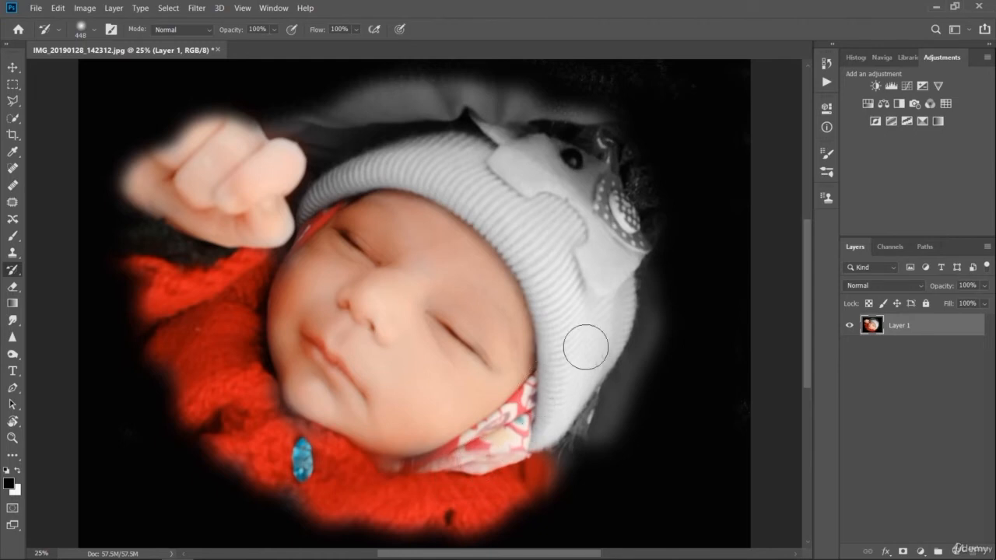
key(ctrl+minus)
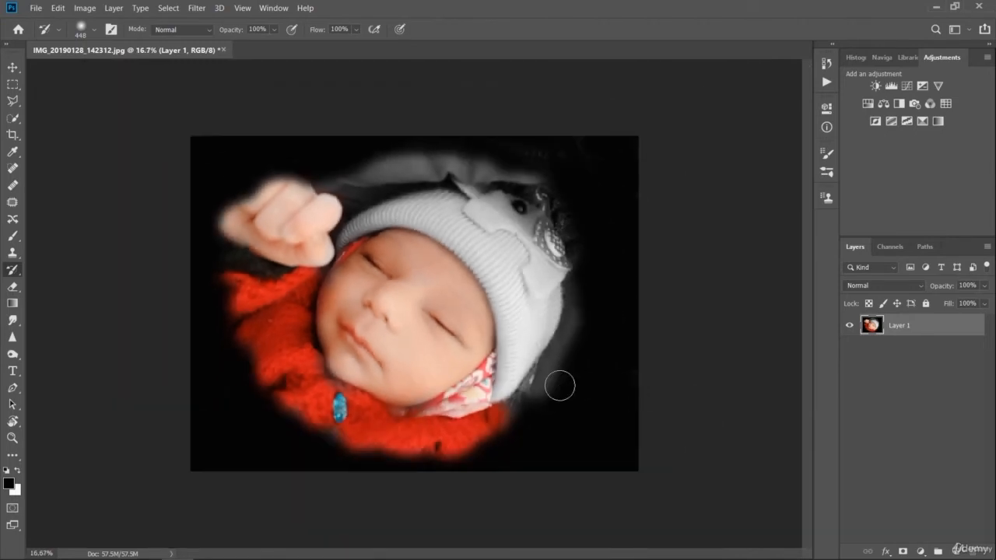
- Try extending the restored clothing color below the hat after swapping the foreground and background colors, and undo it
click(17, 470)
mouse_move(470, 408)
mouse_down()
mouse_move(516, 417)
mouse_move(452, 431)
mouse_move(533, 400)
mouse_up()
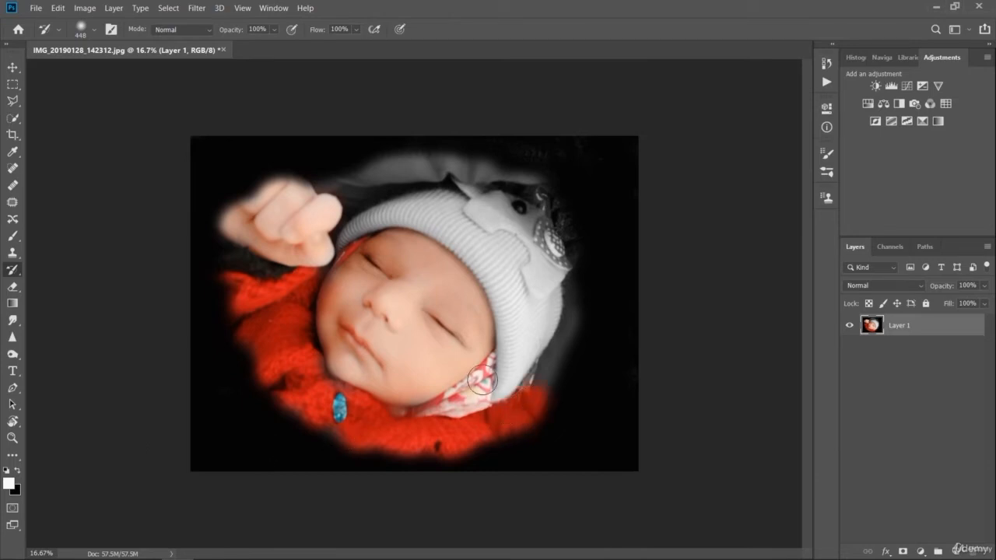
key(ctrl+z)
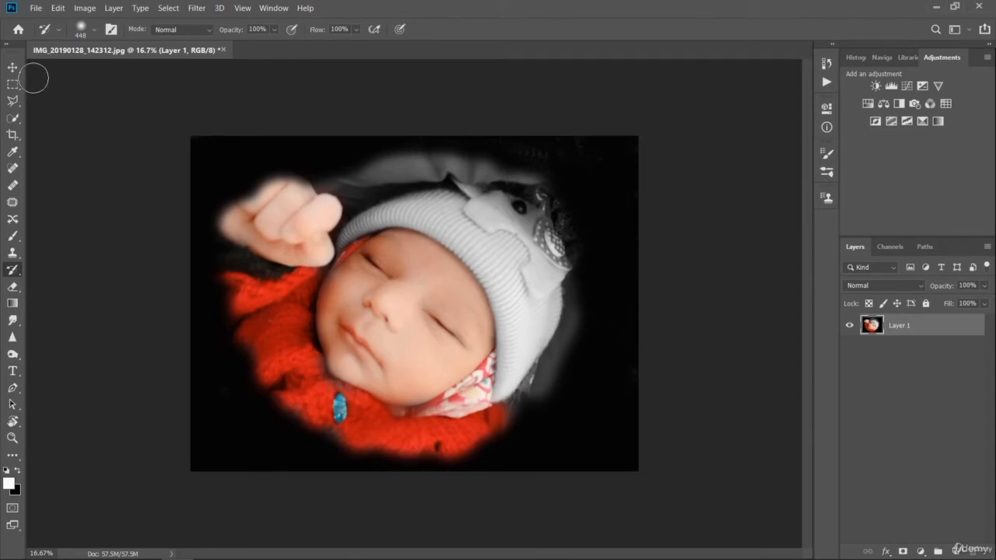
click(13, 69)
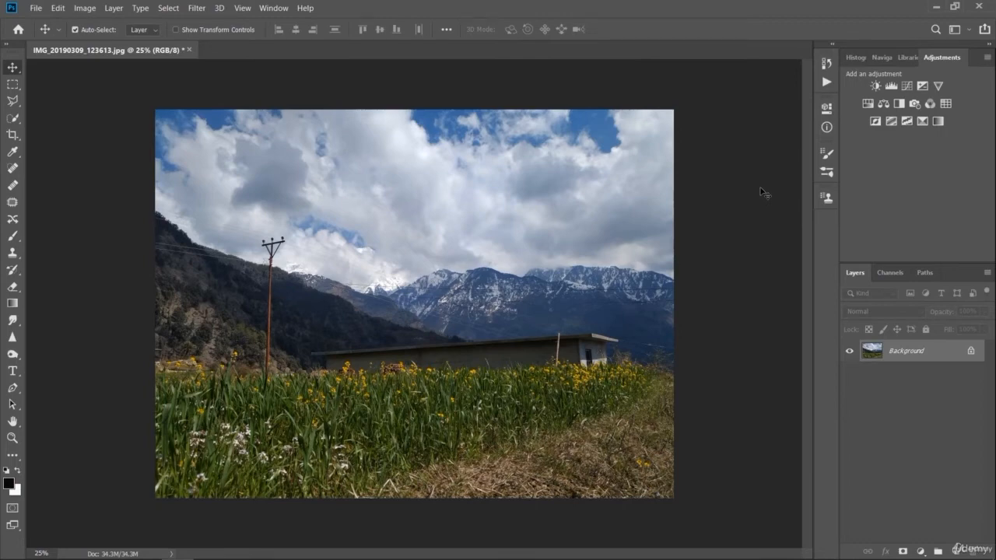
- Add a Solid Color fill layer in near-white fefdfd above the landscape photo
click(926, 554)
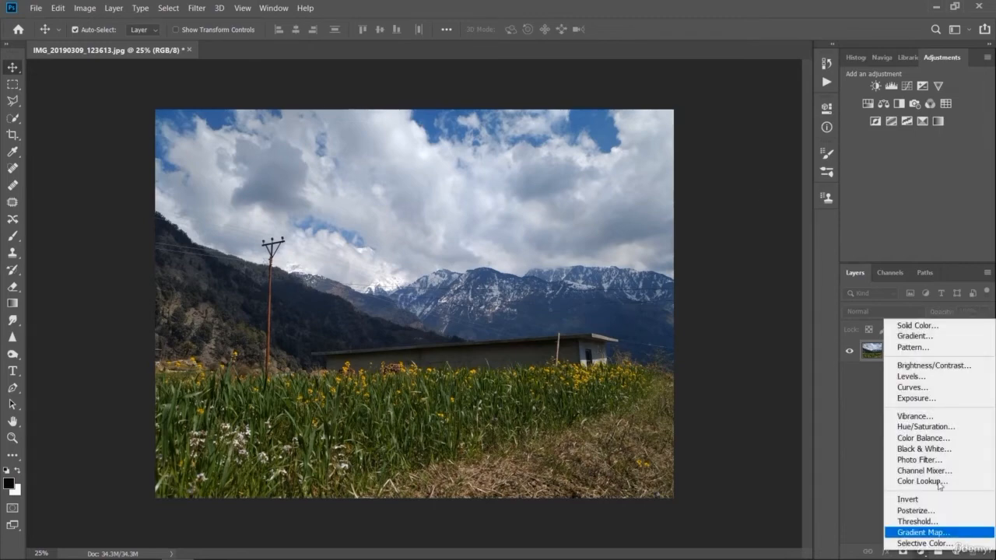
click(946, 324)
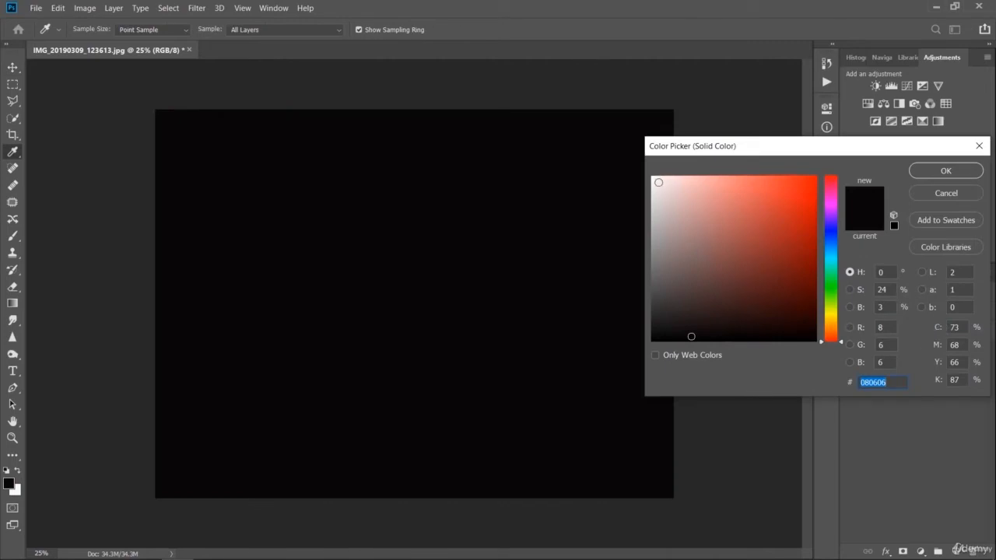
click(653, 177)
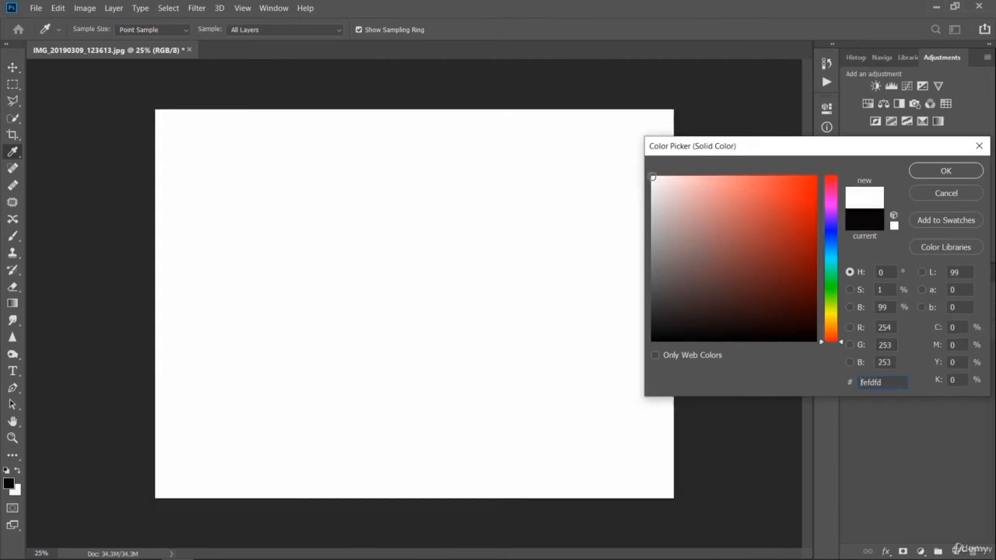
click(947, 170)
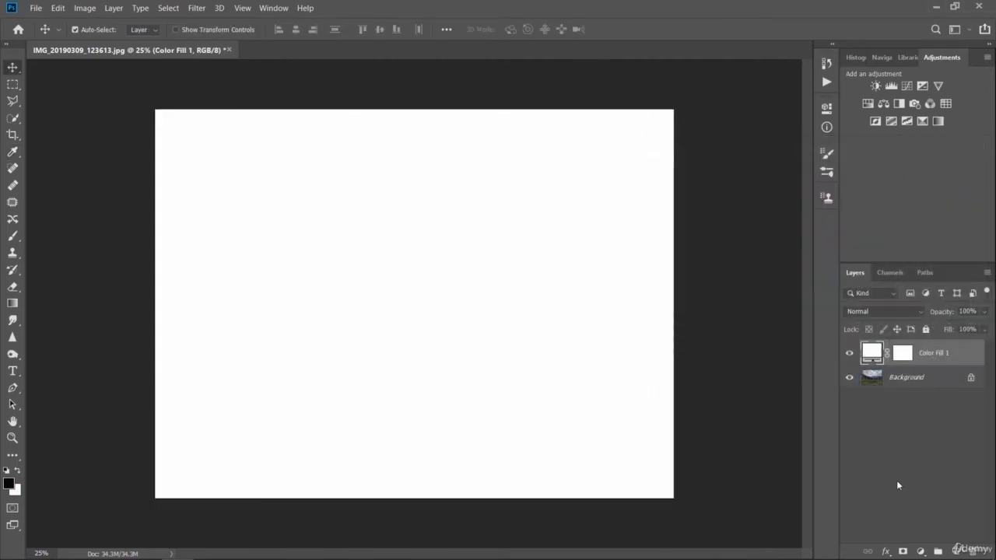
- Target the fill layer's mask and ready the Brush tool with black as the foreground color
click(904, 553)
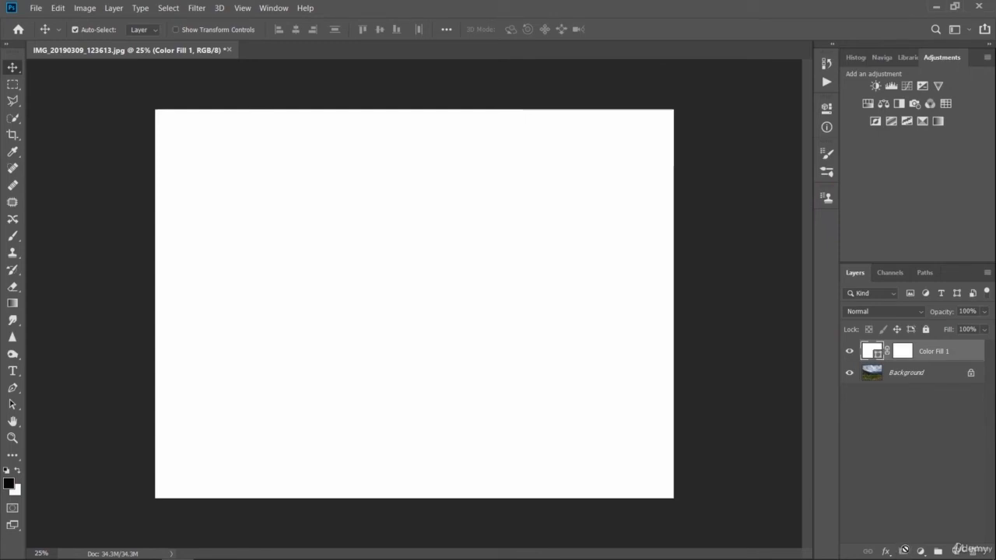
click(904, 352)
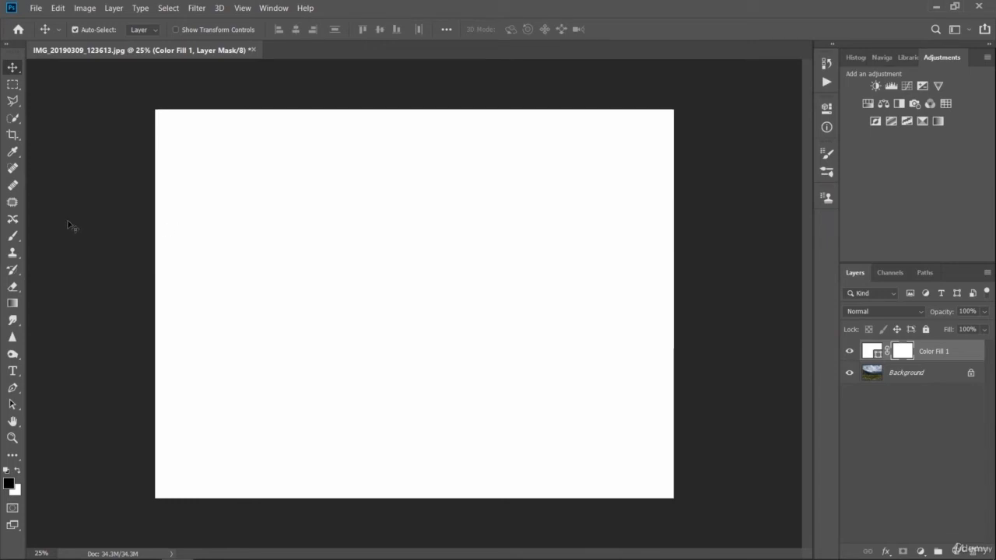
click(12, 236)
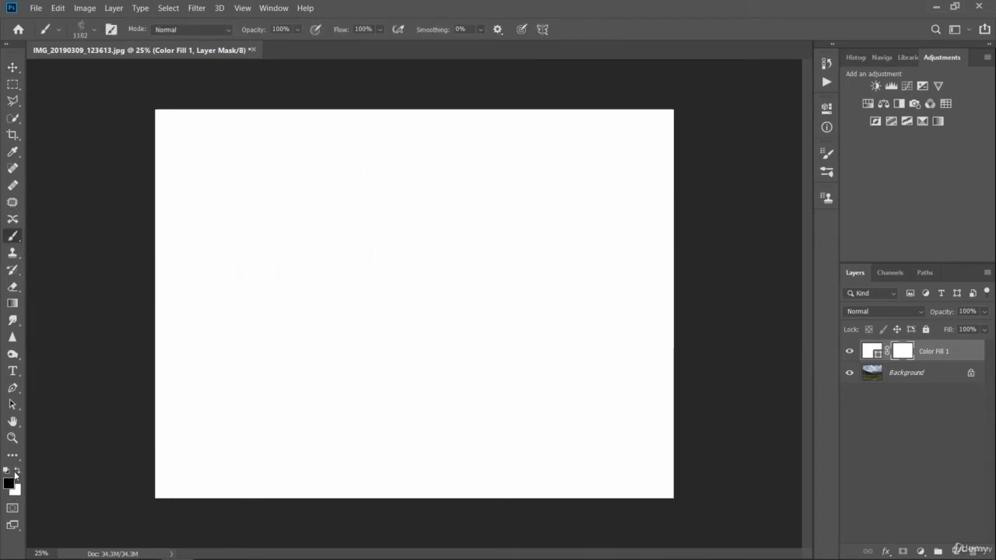
click(17, 471)
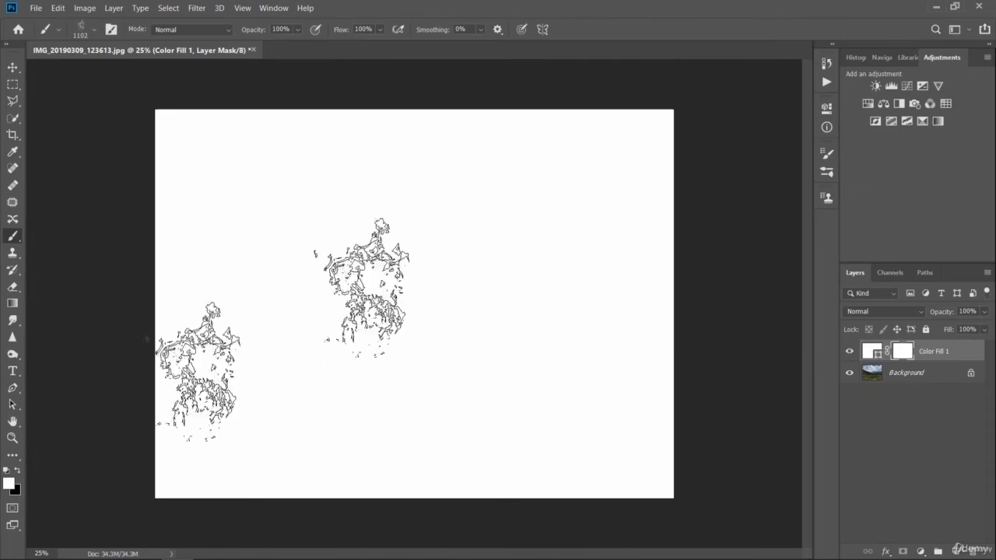
click(17, 470)
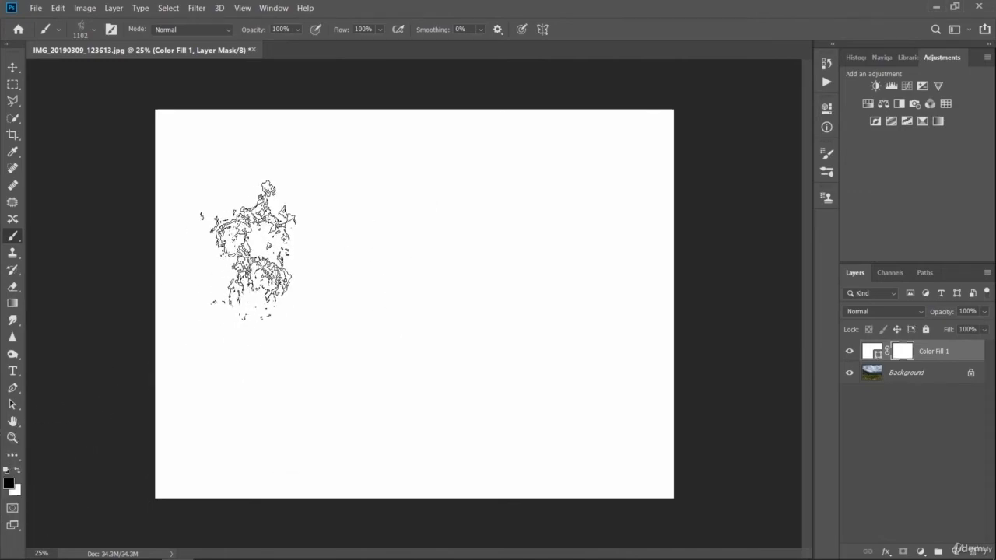
- Try revealing the landscape by painting on the fill layer's mask with the 1102 px textured brush, and undo the strokes
mouse_move(256, 244)
mouse_down()
mouse_move(380, 237)
mouse_move(410, 227)
mouse_up()
key(ctrl+z)
mouse_move(335, 311)
mouse_down()
mouse_move(459, 218)
mouse_move(354, 331)
mouse_move(451, 253)
mouse_move(470, 307)
mouse_move(463, 335)
mouse_move(490, 276)
mouse_move(545, 316)
mouse_move(545, 338)
mouse_move(599, 323)
mouse_move(572, 288)
mouse_move(595, 327)
mouse_move(443, 428)
mouse_move(335, 373)
mouse_move(584, 365)
mouse_move(374, 421)
mouse_up()
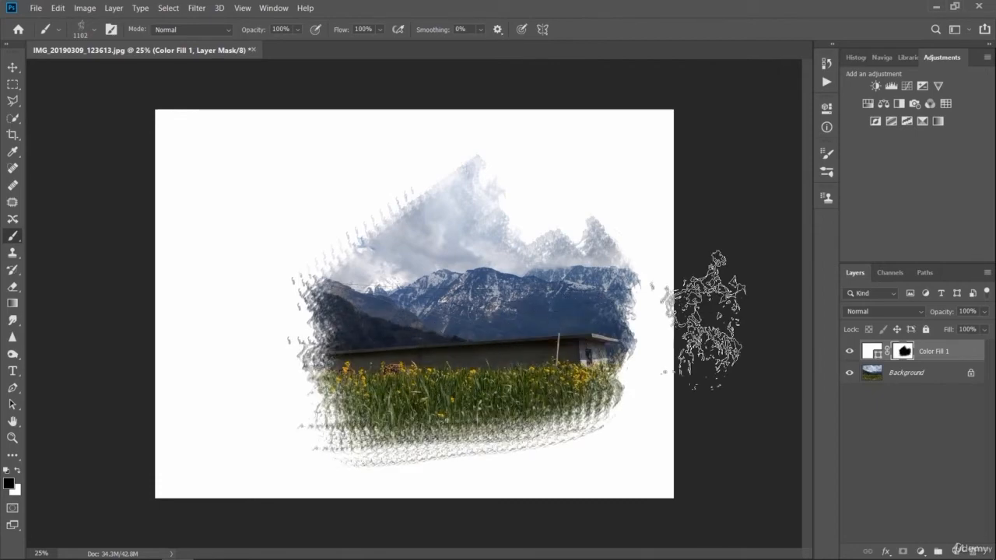
key(ctrl+z)
key(ctrl+z)
mouse_move(269, 280)
mouse_down()
mouse_move(432, 193)
mouse_move(276, 354)
mouse_move(507, 246)
mouse_move(386, 379)
mouse_move(549, 285)
mouse_move(472, 431)
mouse_move(602, 368)
mouse_move(588, 429)
mouse_move(733, 400)
mouse_move(724, 432)
mouse_up()
mouse_move(273, 308)
mouse_down()
mouse_move(319, 315)
mouse_move(455, 405)
mouse_move(335, 342)
mouse_move(436, 424)
mouse_move(405, 343)
mouse_move(548, 432)
mouse_move(424, 269)
mouse_move(552, 354)
mouse_move(475, 210)
mouse_move(587, 307)
mouse_move(428, 207)
mouse_move(514, 339)
mouse_move(572, 385)
mouse_move(587, 385)
mouse_move(486, 408)
mouse_move(498, 381)
mouse_move(603, 299)
mouse_move(529, 322)
mouse_move(498, 284)
mouse_move(478, 207)
mouse_move(440, 198)
mouse_move(381, 218)
mouse_move(294, 186)
mouse_move(346, 237)
mouse_up()
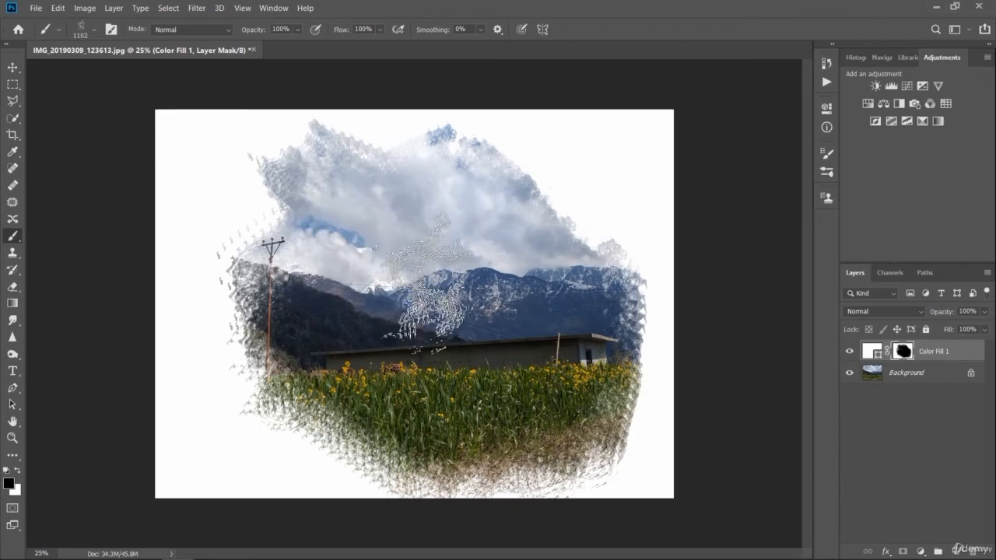
key(ctrl+z)
key(ctrl+z)
key(ctrl+z)
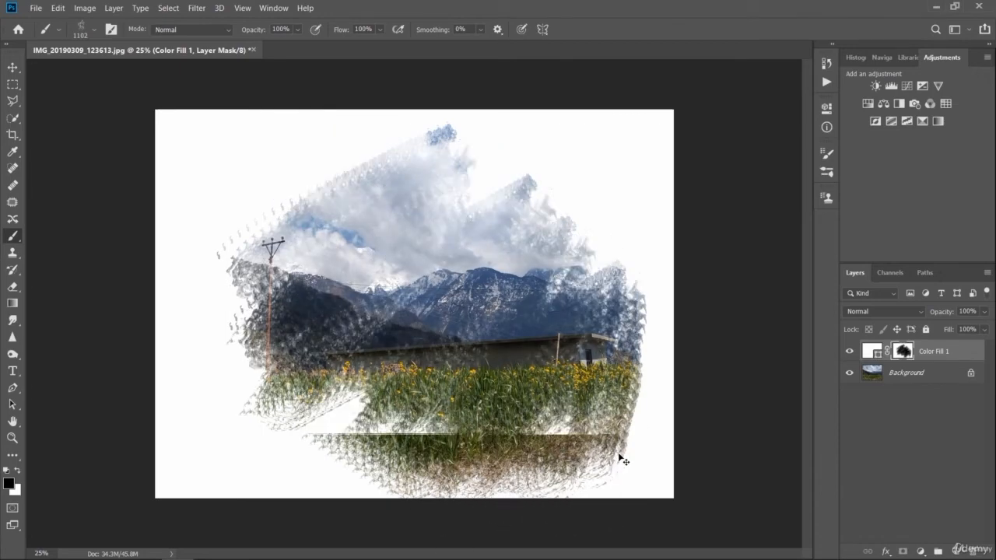
- Paint diagonal black strokes across the mask to reveal the mountains, building and field, and preview the fill layer's blend modes
mouse_move(268, 373)
mouse_down()
mouse_move(436, 202)
mouse_move(467, 194)
mouse_move(319, 466)
mouse_move(572, 206)
mouse_move(370, 459)
mouse_move(564, 241)
mouse_move(631, 291)
mouse_move(486, 460)
mouse_move(502, 467)
mouse_move(440, 451)
mouse_move(517, 311)
mouse_move(420, 261)
mouse_move(389, 257)
mouse_move(296, 319)
mouse_move(300, 342)
mouse_move(447, 284)
mouse_up()
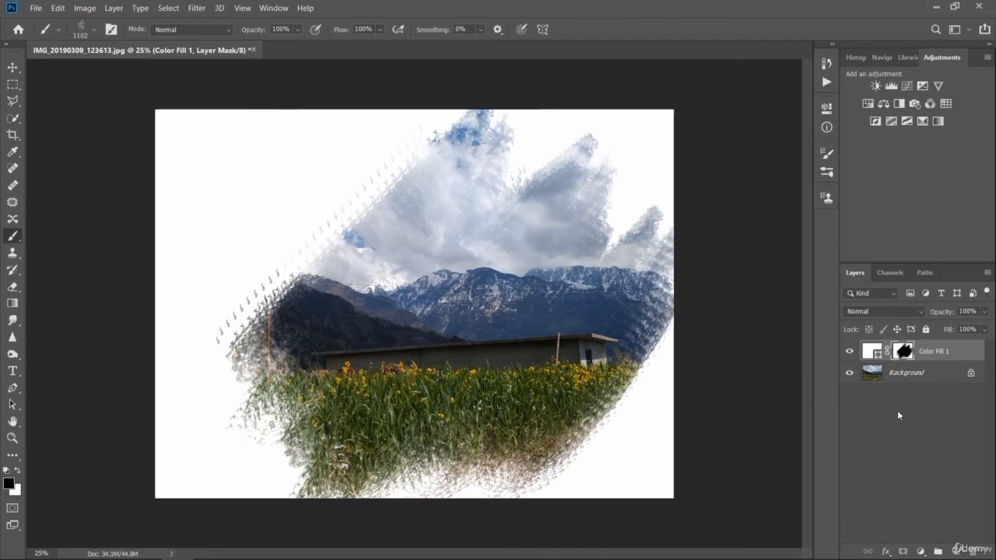
click(916, 311)
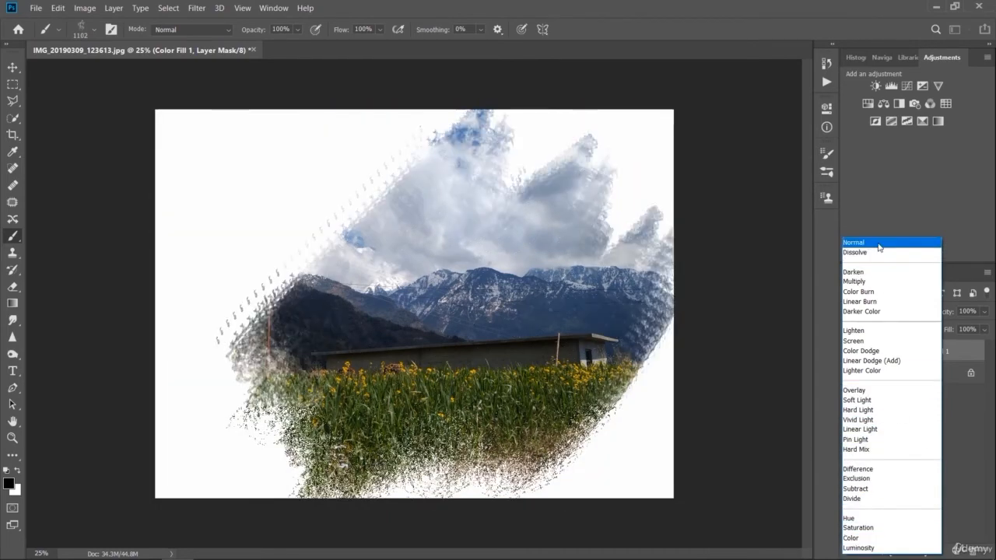
click(878, 242)
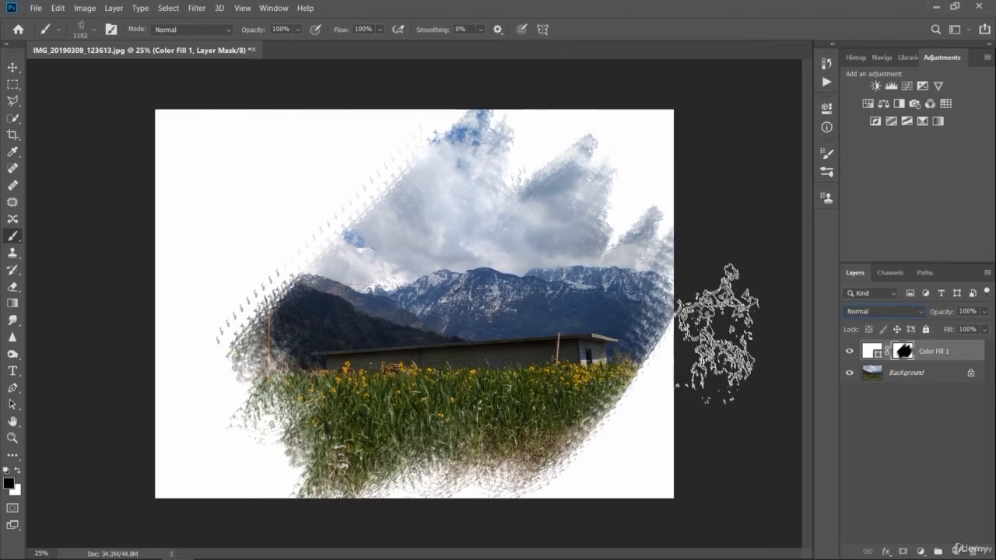
- Set the brush size to 322 px, try widening the revealed area along its edges, and undo the strokes
click(82, 30)
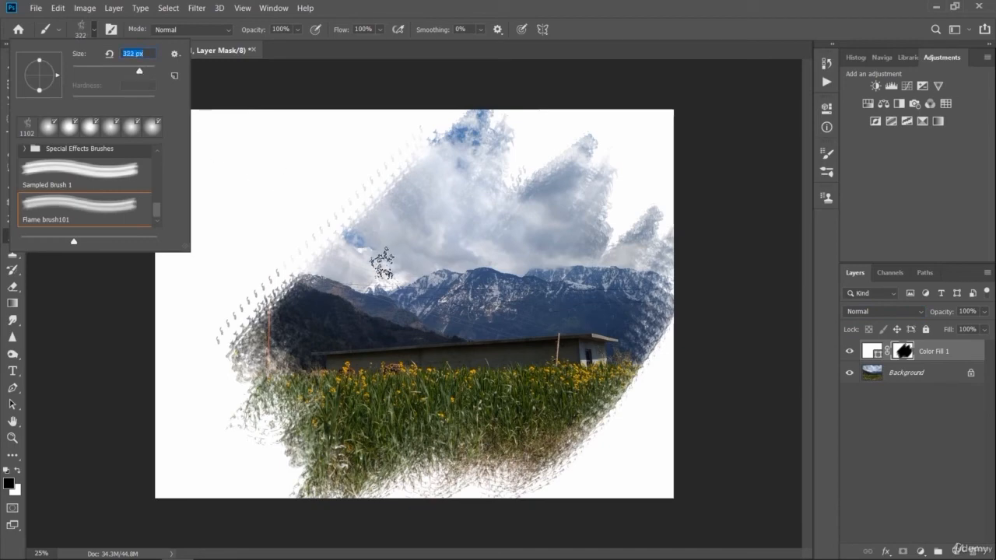
mouse_move(346, 265)
mouse_down()
mouse_move(306, 240)
mouse_move(276, 266)
mouse_up()
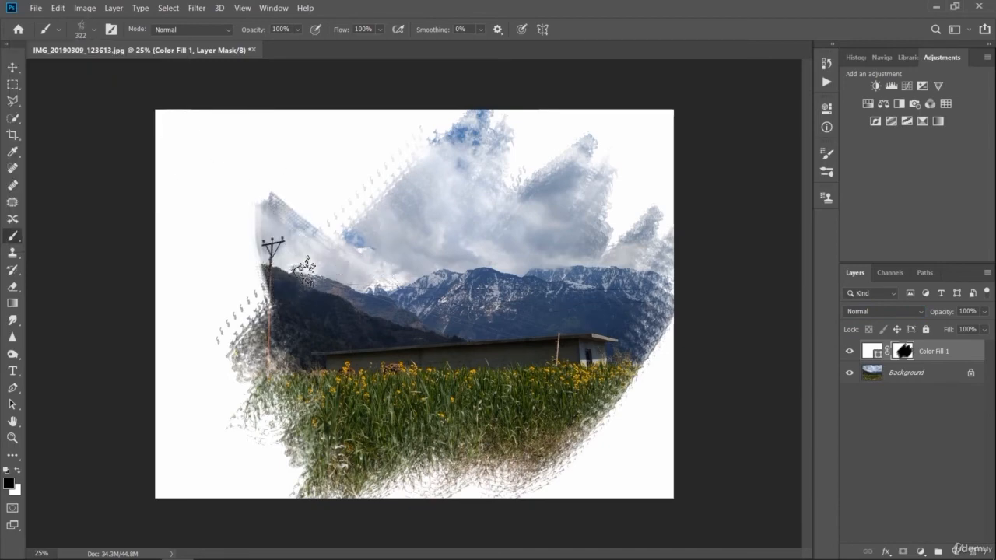
key(ctrl+z)
mouse_move(256, 317)
mouse_down()
mouse_move(286, 269)
mouse_move(338, 236)
mouse_move(297, 269)
mouse_move(273, 311)
mouse_move(349, 239)
mouse_move(373, 180)
mouse_move(341, 194)
mouse_move(389, 220)
mouse_move(384, 189)
mouse_move(406, 145)
mouse_up()
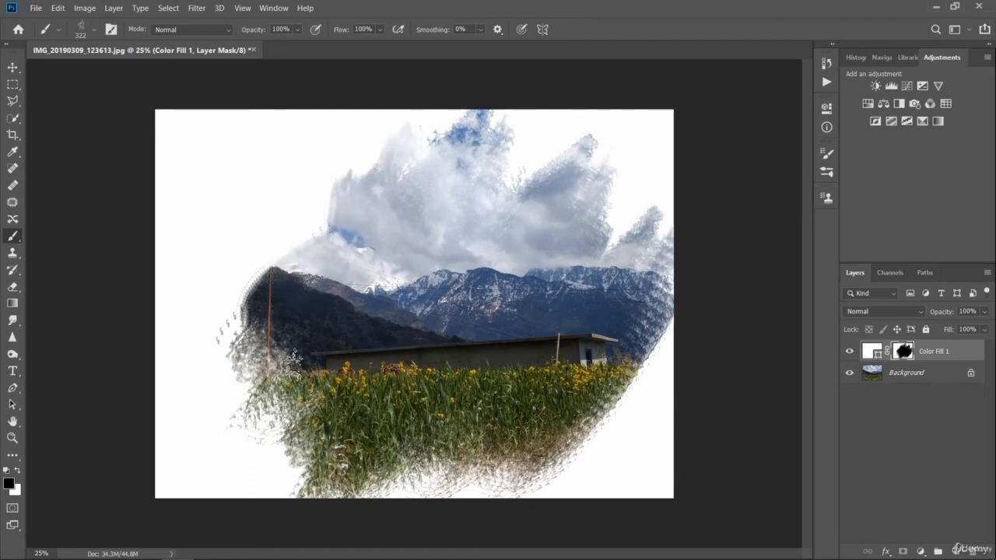
mouse_move(291, 361)
mouse_down()
mouse_move(292, 414)
mouse_move(272, 358)
mouse_move(251, 341)
mouse_move(292, 434)
mouse_move(355, 512)
mouse_move(320, 465)
mouse_move(368, 455)
mouse_move(425, 498)
mouse_move(542, 500)
mouse_move(557, 440)
mouse_move(573, 469)
mouse_up()
key(ctrl+z)
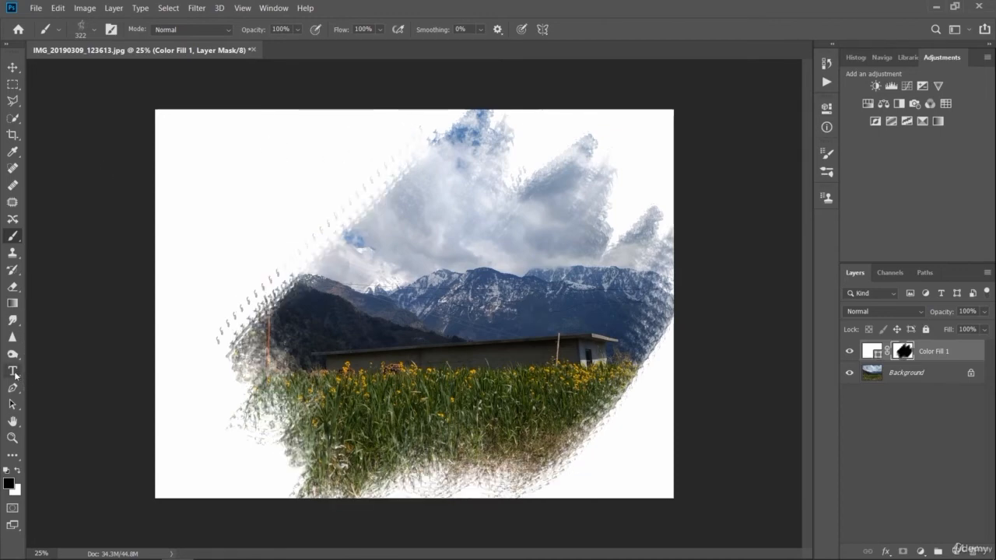
- Try painting letters into the mask over the blank upper corner beside the revealed sky, and undo them
mouse_move(195, 156)
mouse_down()
mouse_move(182, 225)
mouse_move(165, 156)
mouse_move(251, 140)
mouse_up()
mouse_move(218, 177)
mouse_down()
mouse_move(251, 202)
mouse_move(241, 235)
mouse_move(268, 268)
mouse_up()
drag(312, 171, 273, 247)
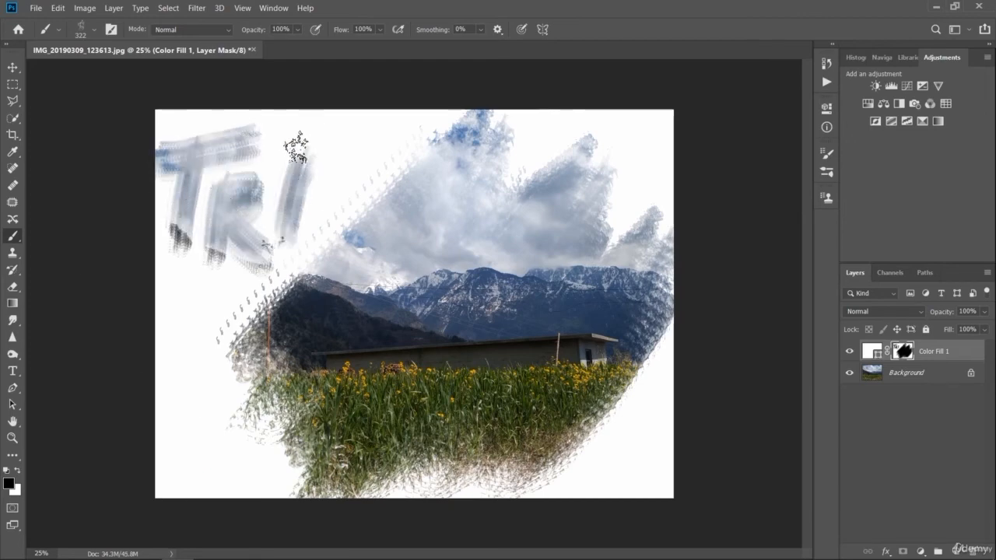
mouse_move(295, 147)
mouse_down()
mouse_move(332, 201)
mouse_move(321, 209)
mouse_move(310, 199)
mouse_move(334, 185)
mouse_up()
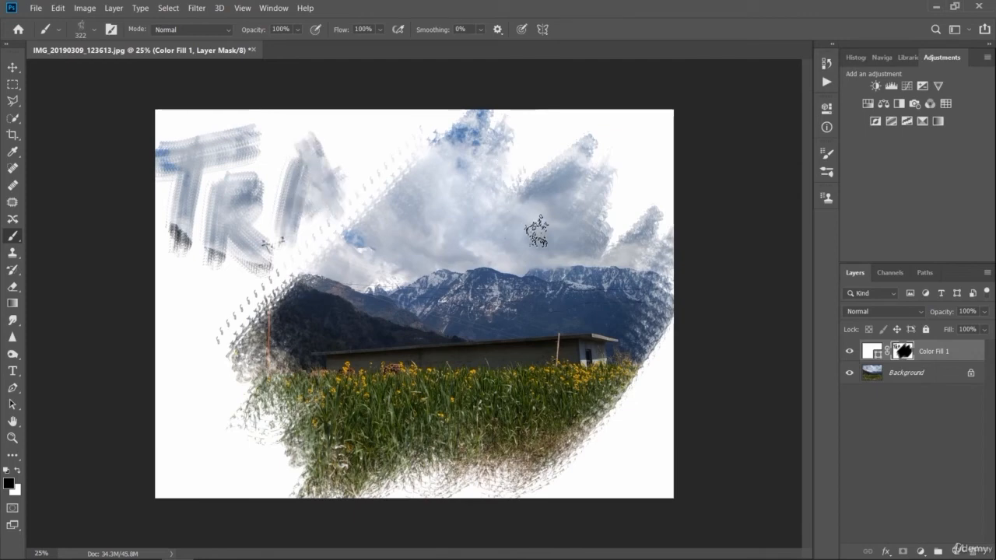
key(ctrl+z)
key(ctrl+z)
key(ctrl+z)
key(ctrl+z)
key(ctrl+z)
key(ctrl+z)
key(ctrl+z)
key(ctrl+z)
key(ctrl+z)
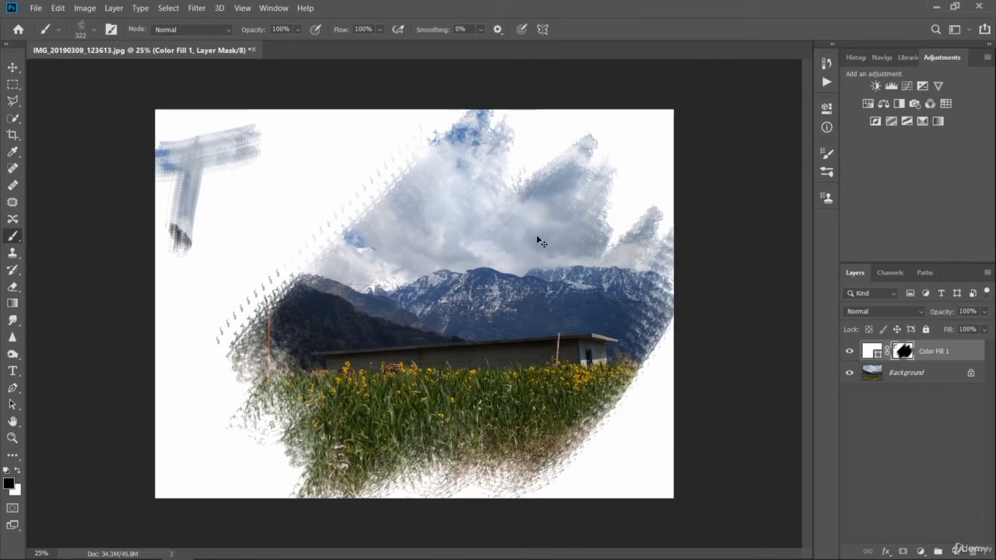
key(ctrl+z)
- Paint a zigzag mountain outline and a winding line below it into the mask, in the blank area beside the revealed landscape
mouse_move(185, 238)
mouse_down()
mouse_move(235, 148)
mouse_move(288, 246)
mouse_up()
mouse_move(263, 195)
mouse_down()
mouse_move(329, 150)
mouse_move(358, 201)
mouse_up()
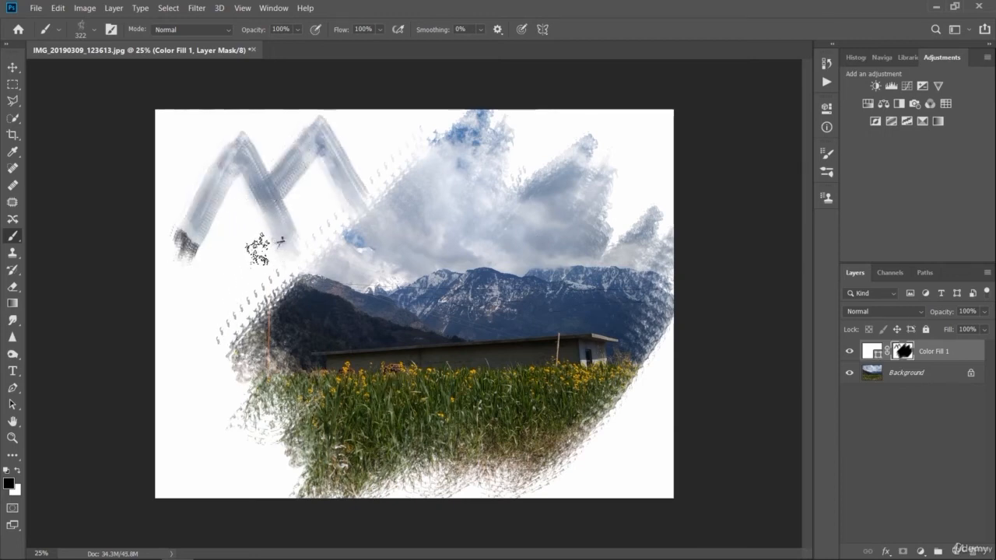
drag(256, 241, 204, 267)
mouse_move(201, 302)
mouse_down()
mouse_move(183, 429)
mouse_move(217, 488)
mouse_up()
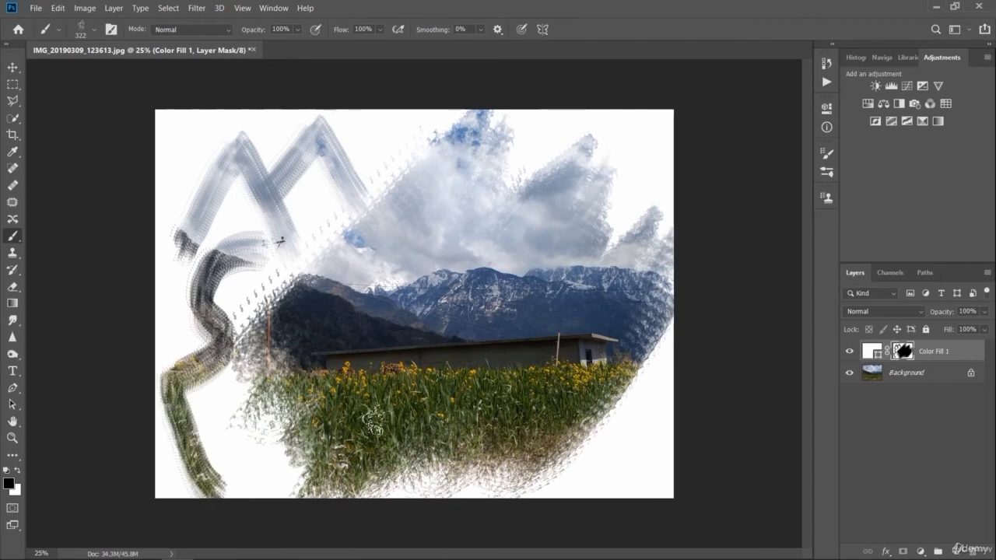
- Undo the zigzag mountain outline and the winding line painted into the mask
key(ctrl+z)
key(ctrl+z)
key(ctrl+z)
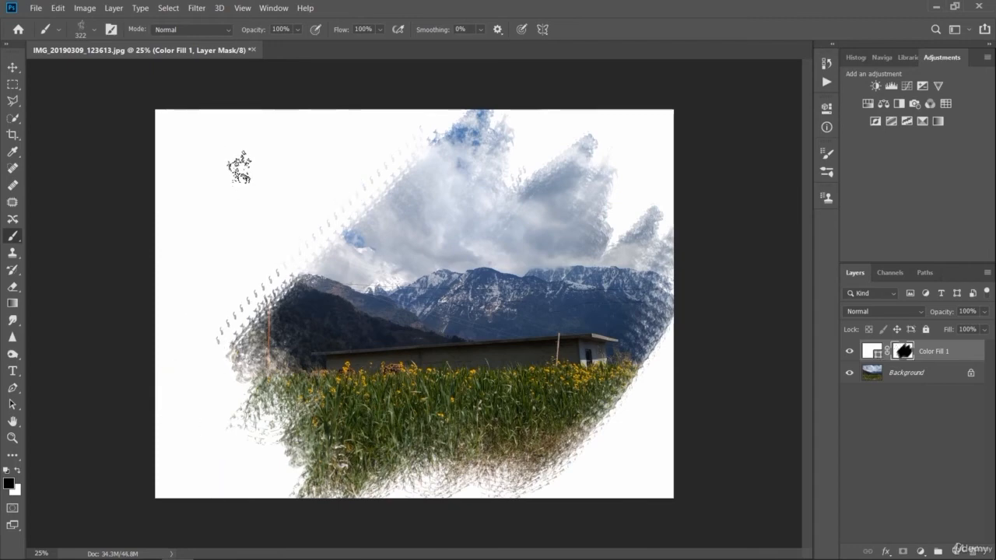
- Choose the KYLE Ultimate Pencil Hard brush from the Dry Media Brushes
click(92, 31)
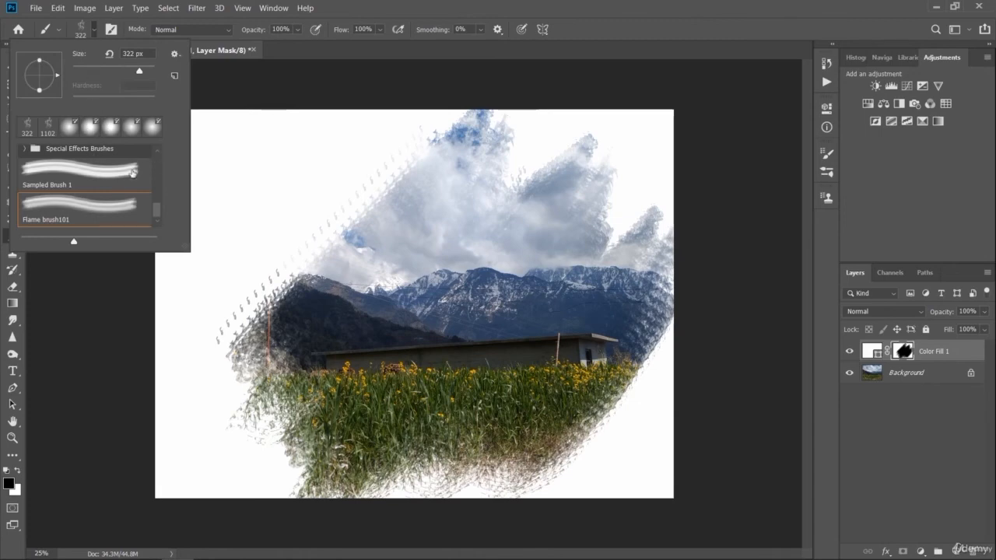
click(100, 172)
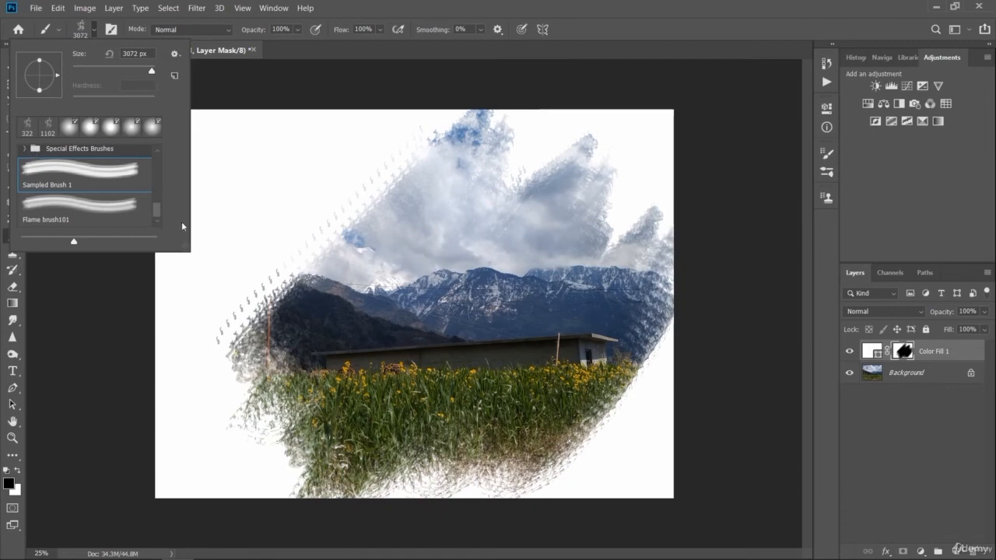
drag(155, 209, 154, 144)
click(102, 198)
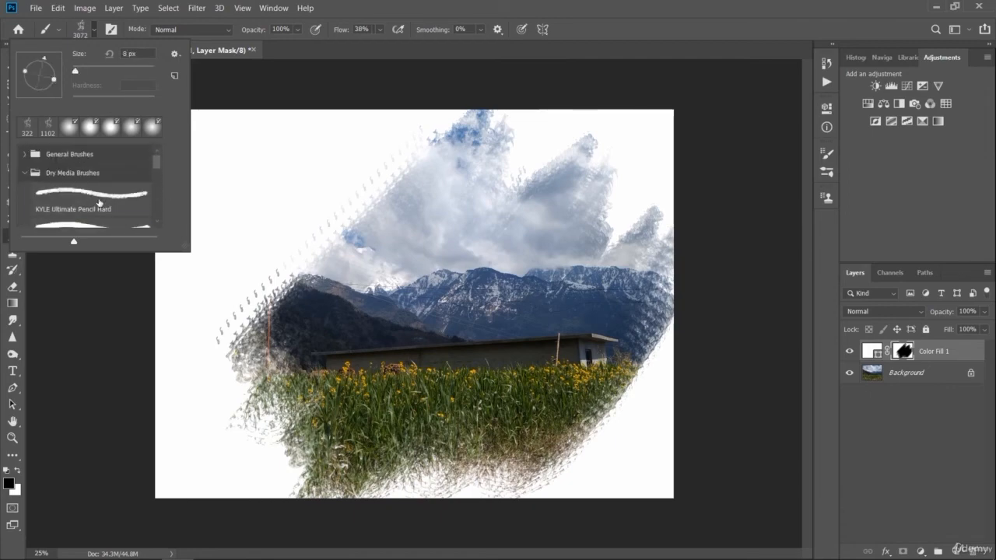
- Try the pencil brush at 26 px and 59 px in the blank upper corner, undoing each test mark
click(82, 70)
click(249, 140)
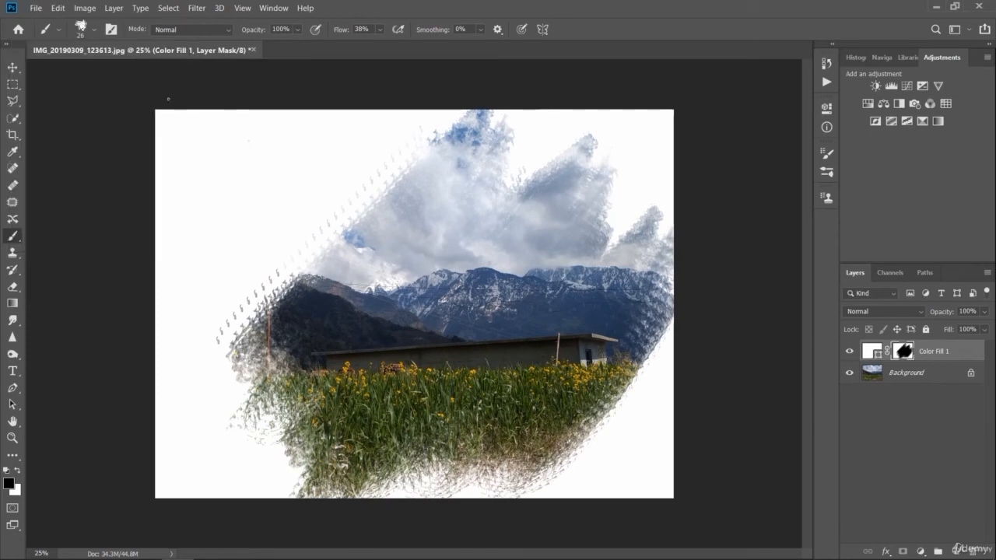
key(ctrl+z)
click(93, 29)
click(84, 70)
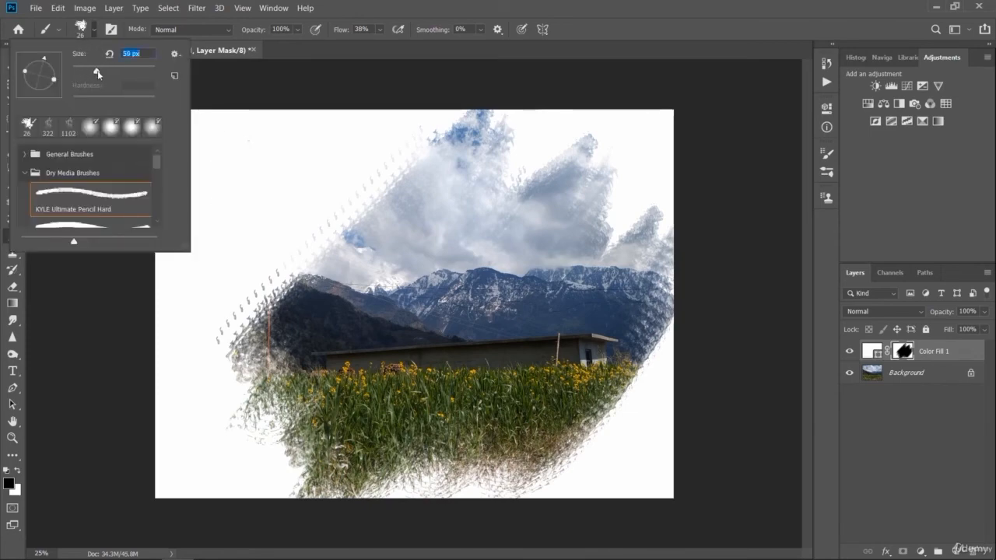
click(233, 146)
drag(233, 147, 218, 153)
key(ctrl+z)
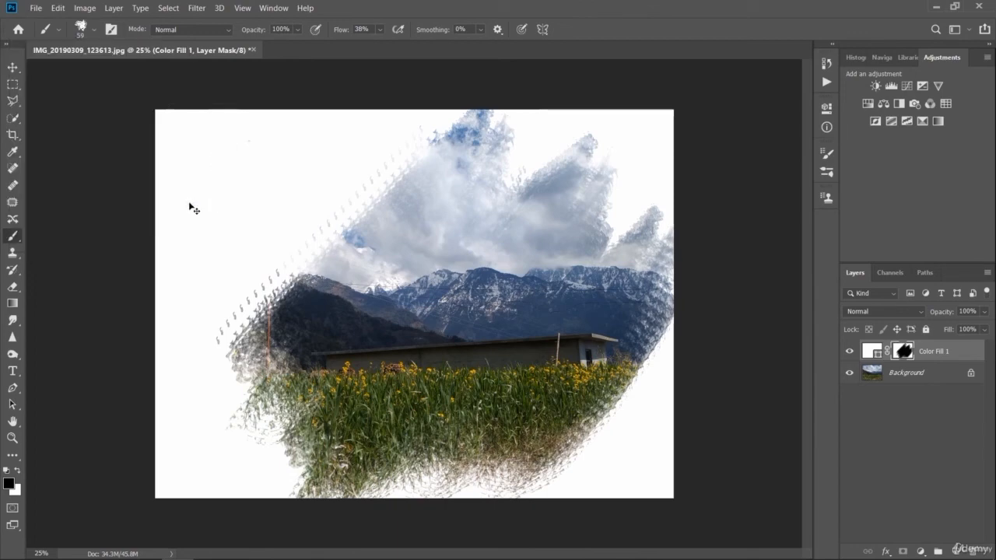
- Set the brush size to 99 px, test it with a short stroke on the mask, and undo the stroke
click(94, 29)
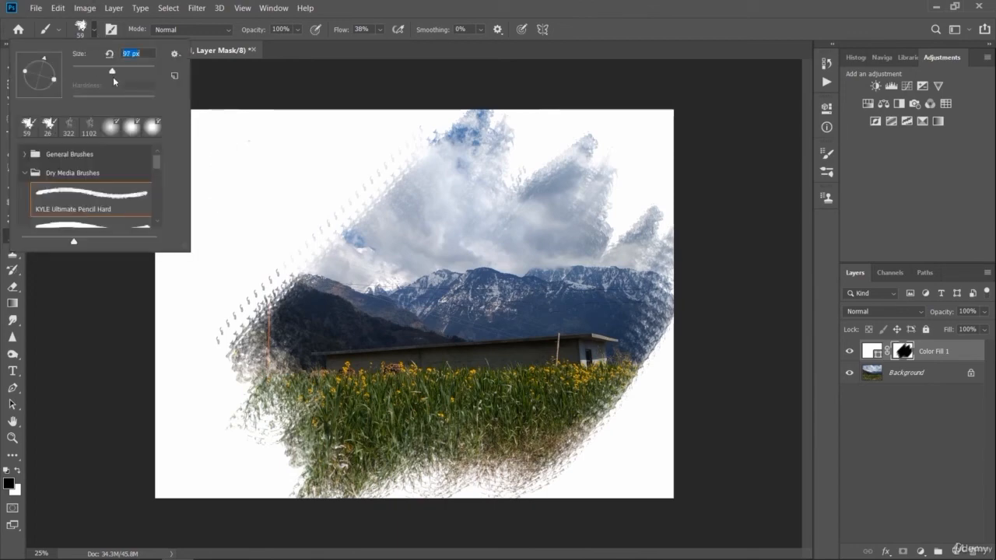
drag(115, 81, 116, 81)
mouse_move(246, 149)
mouse_down()
mouse_move(227, 149)
mouse_move(240, 203)
mouse_up()
key(ctrl+z)
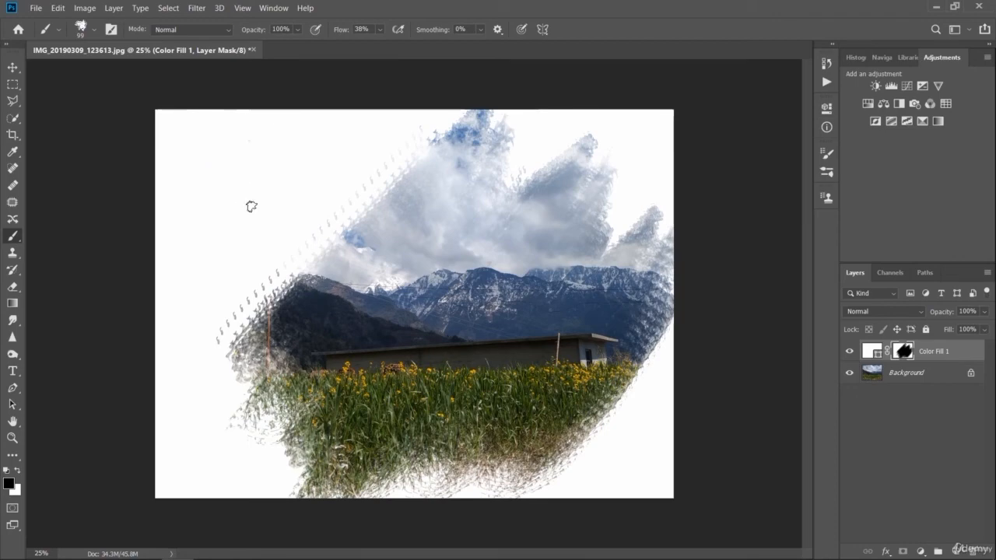
- Paint the word SNOW in black on the mask, in the blank upper corner beside the revealed sky
key(ctrl+plus)
key(ctrl+plus)
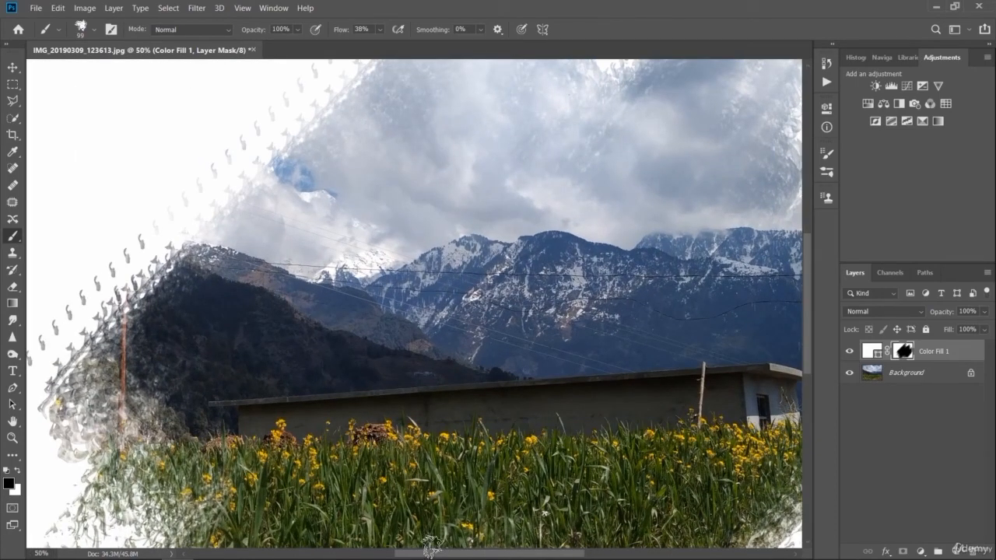
key(ctrl+minus)
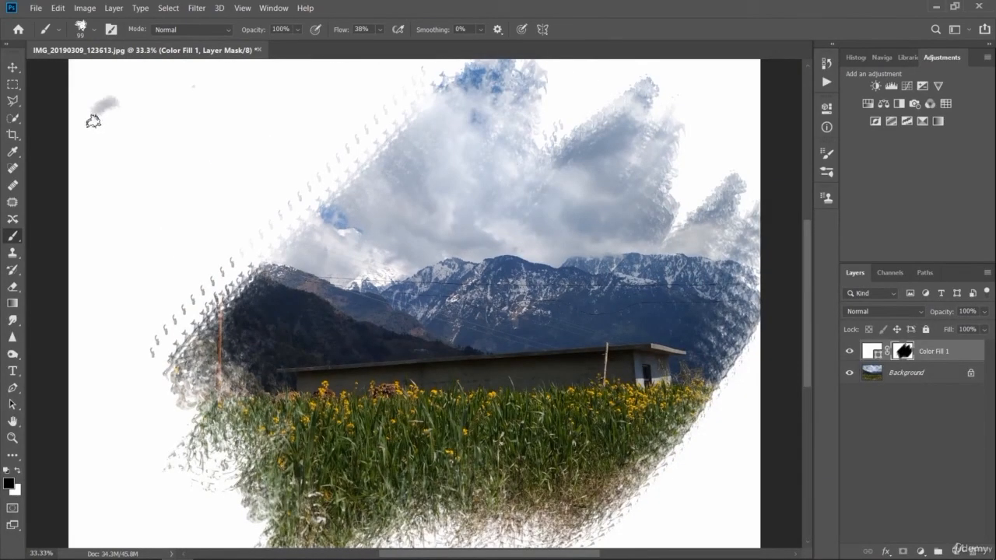
mouse_move(92, 121)
mouse_down()
mouse_move(121, 160)
mouse_move(88, 171)
mouse_up()
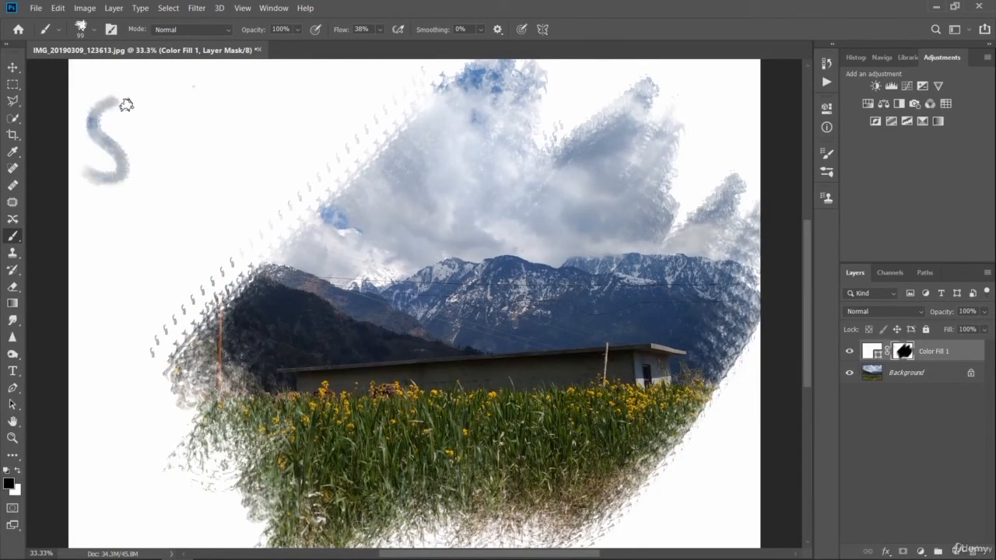
drag(148, 115, 150, 186)
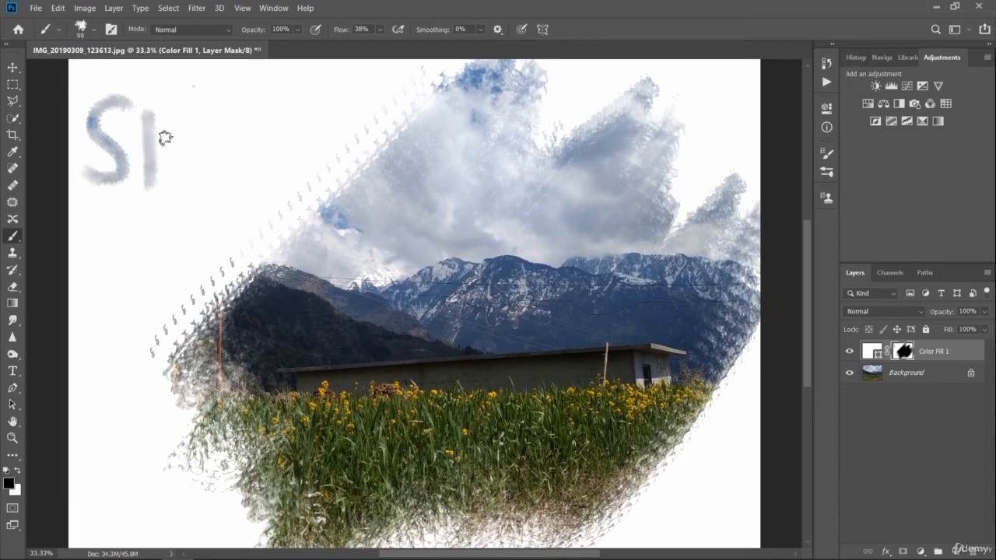
mouse_move(165, 138)
mouse_down()
mouse_move(196, 173)
mouse_move(193, 144)
mouse_move(199, 187)
mouse_up()
mouse_move(245, 122)
mouse_down()
mouse_move(220, 136)
mouse_move(245, 171)
mouse_move(263, 142)
mouse_move(255, 120)
mouse_move(236, 115)
mouse_move(290, 171)
mouse_move(314, 142)
mouse_move(331, 159)
mouse_move(357, 93)
mouse_up()
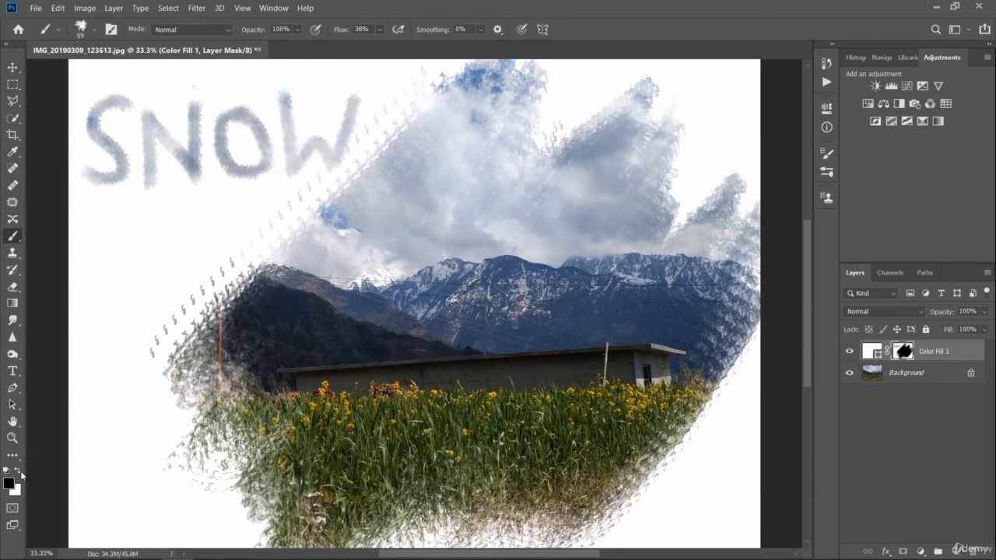
- Try painting white letter strokes on the mask over the clouds, and undo them
drag(355, 191, 353, 262)
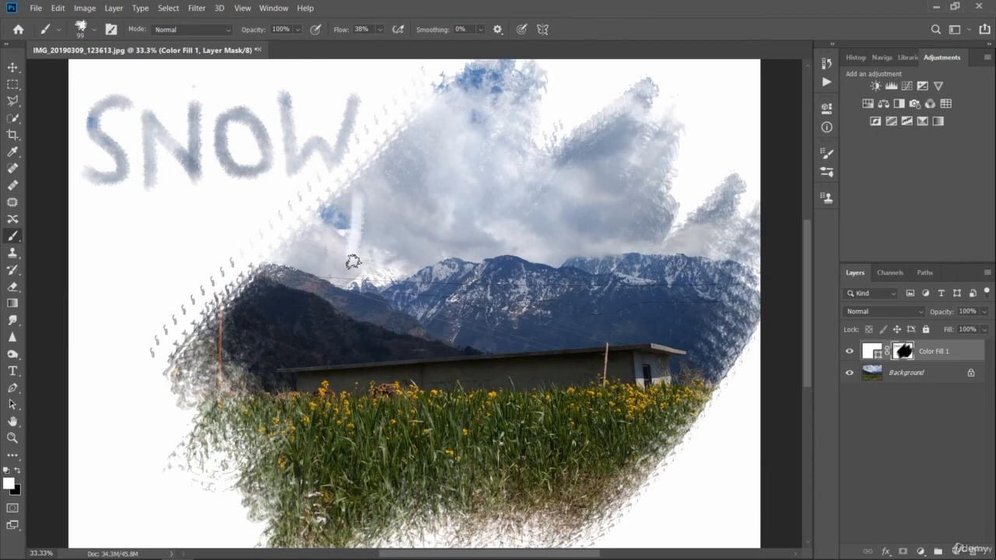
drag(438, 191, 420, 271)
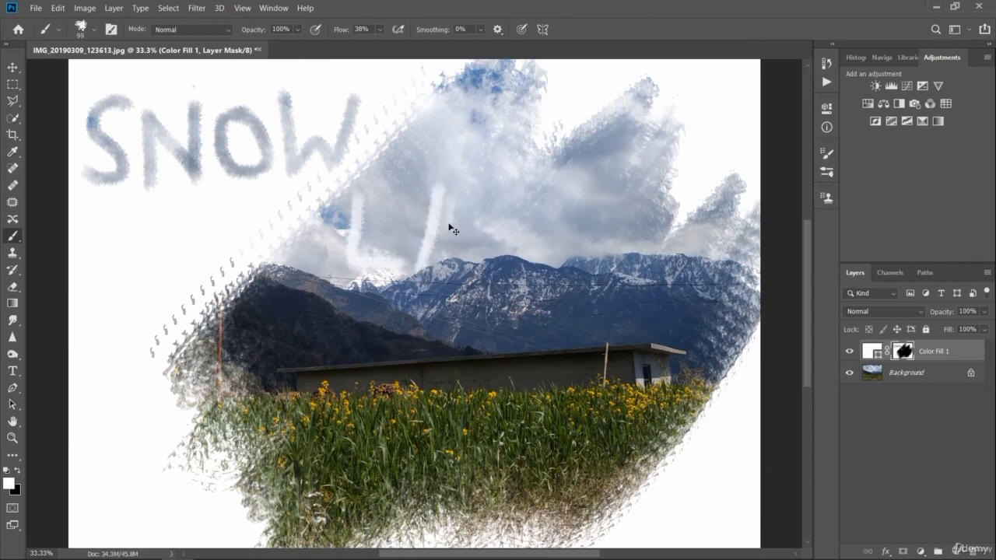
key(ctrl+z)
key(ctrl+z)
- Paint the word LAND in white on the mask, across the dark hill and the building's roof
mouse_move(280, 329)
mouse_down()
mouse_move(273, 367)
mouse_move(320, 361)
mouse_move(317, 375)
mouse_move(363, 372)
mouse_up()
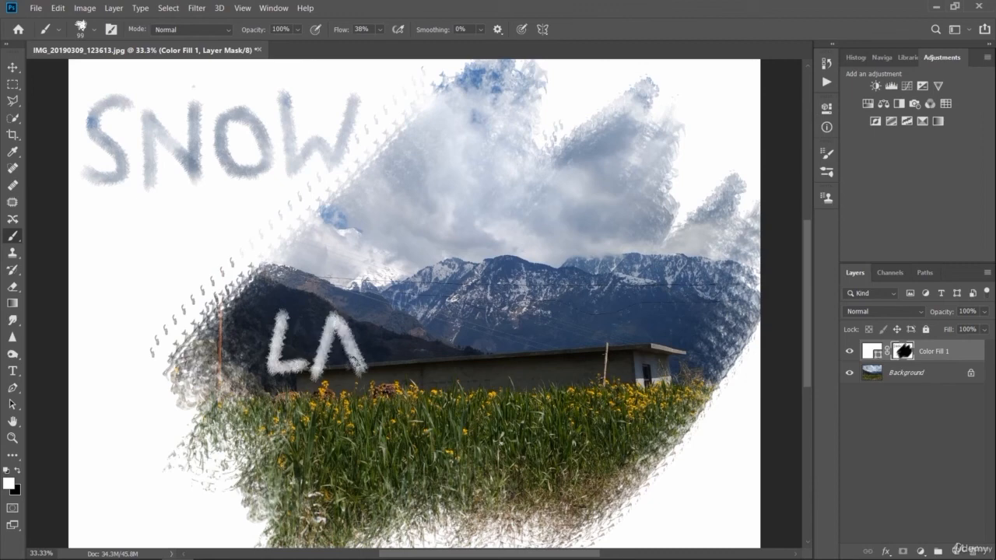
drag(374, 320, 378, 378)
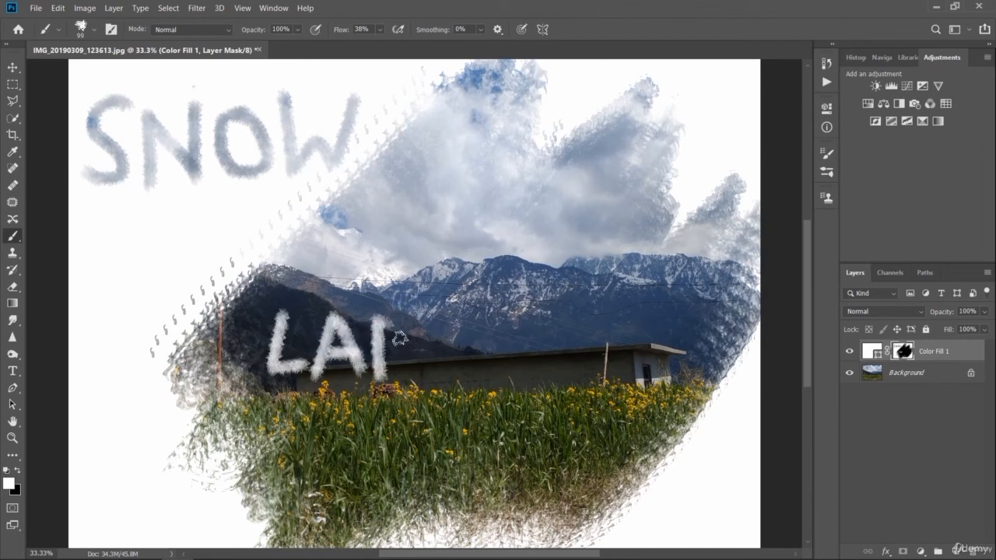
drag(381, 321, 413, 372)
mouse_move(414, 372)
mouse_down()
mouse_move(425, 313)
mouse_move(420, 382)
mouse_up()
mouse_move(444, 329)
mouse_down()
mouse_move(452, 381)
mouse_move(472, 331)
mouse_move(492, 367)
mouse_move(448, 384)
mouse_up()
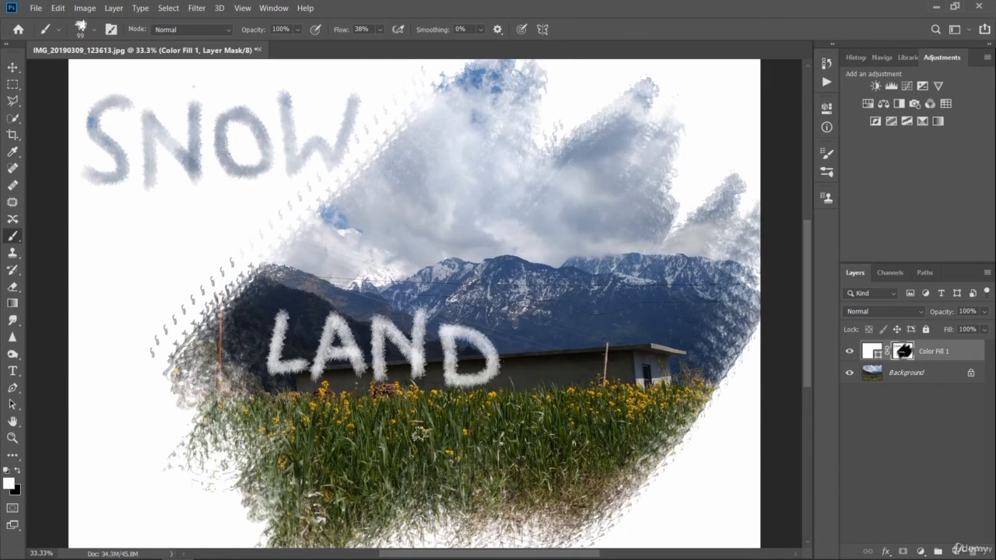
- Paint the word IN in white on the mask, over the flower field below LAND
drag(419, 433, 417, 484)
mouse_move(447, 435)
mouse_down()
mouse_move(449, 484)
mouse_move(498, 490)
mouse_move(496, 434)
mouse_up()
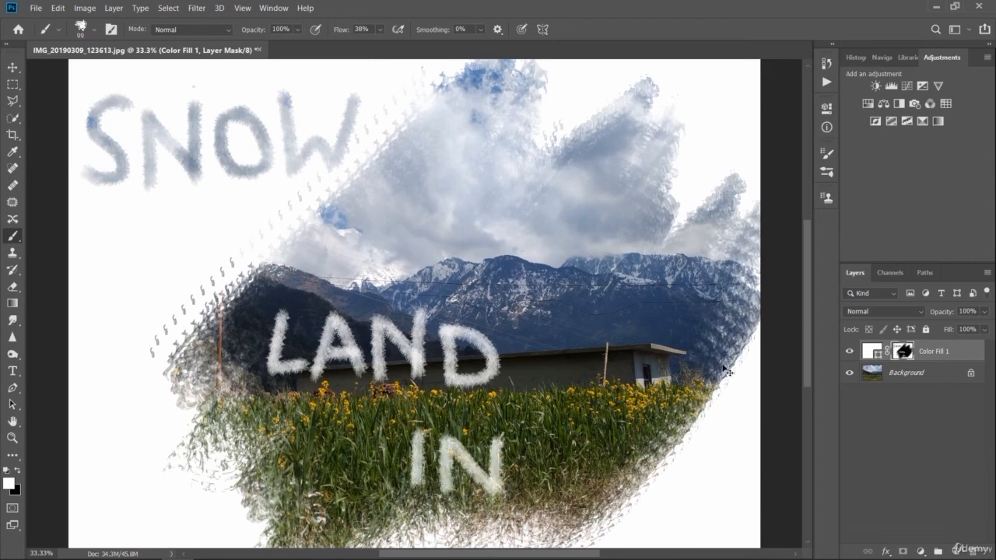
key(ctrl+minus)
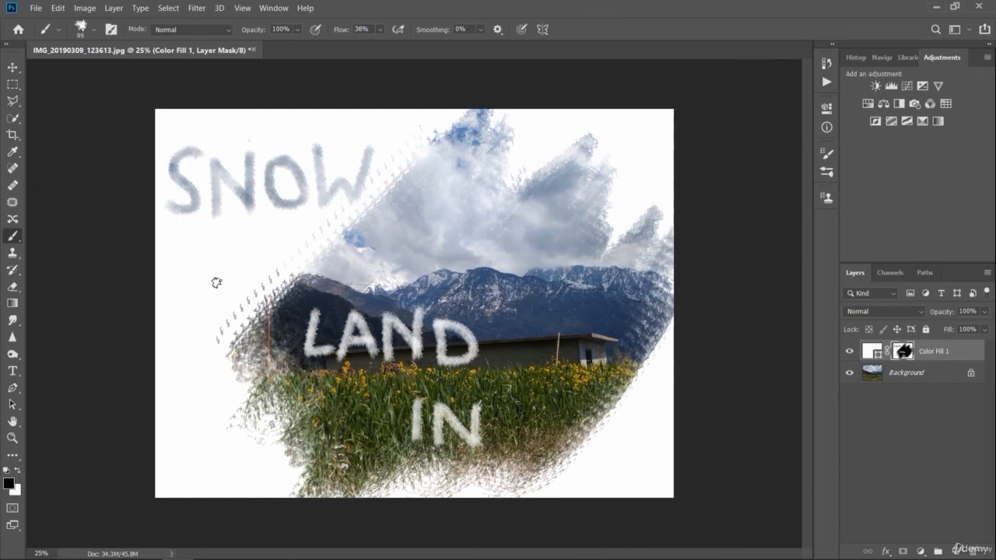
- Try painting black bands and an underline into the mask beneath the word SNOW, and undo them
drag(173, 260, 265, 229)
mouse_move(335, 216)
mouse_down()
mouse_move(295, 221)
mouse_move(259, 254)
mouse_move(382, 228)
mouse_move(347, 229)
mouse_move(253, 267)
mouse_move(318, 226)
mouse_up()
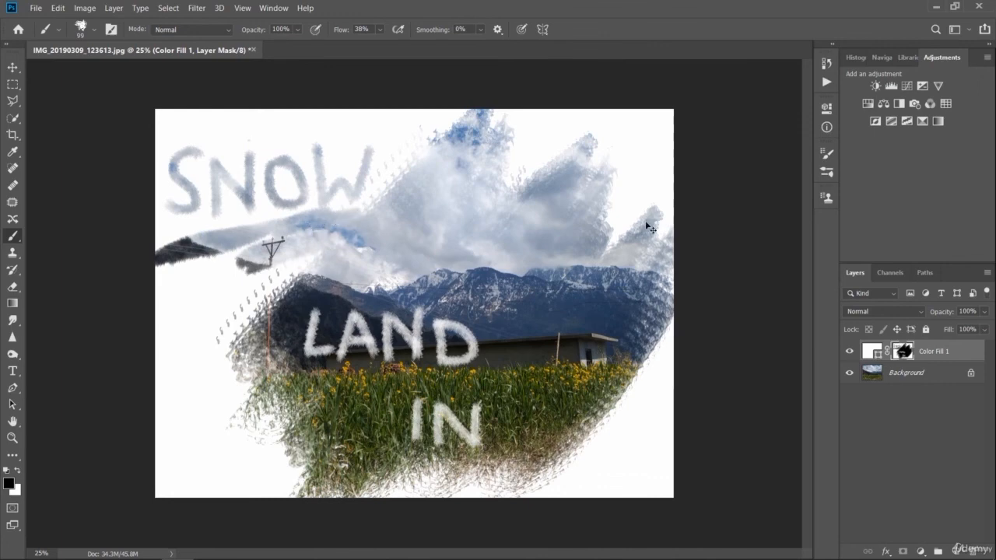
key(ctrl+z)
drag(146, 234, 354, 226)
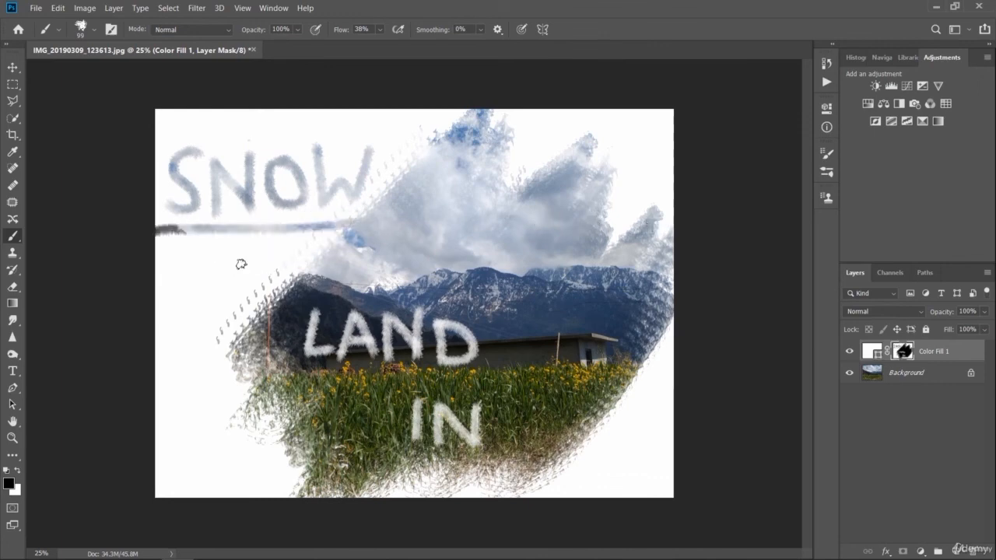
mouse_move(151, 239)
mouse_down()
mouse_move(263, 238)
mouse_move(81, 252)
mouse_move(109, 267)
mouse_move(198, 251)
mouse_move(315, 247)
mouse_move(206, 231)
mouse_move(190, 263)
mouse_move(303, 300)
mouse_move(140, 284)
mouse_move(187, 294)
mouse_move(296, 289)
mouse_move(163, 305)
mouse_move(277, 303)
mouse_move(256, 288)
mouse_move(167, 331)
mouse_move(276, 365)
mouse_move(171, 378)
mouse_move(165, 337)
mouse_move(284, 285)
mouse_up()
key(ctrl+z)
key(ctrl+z)
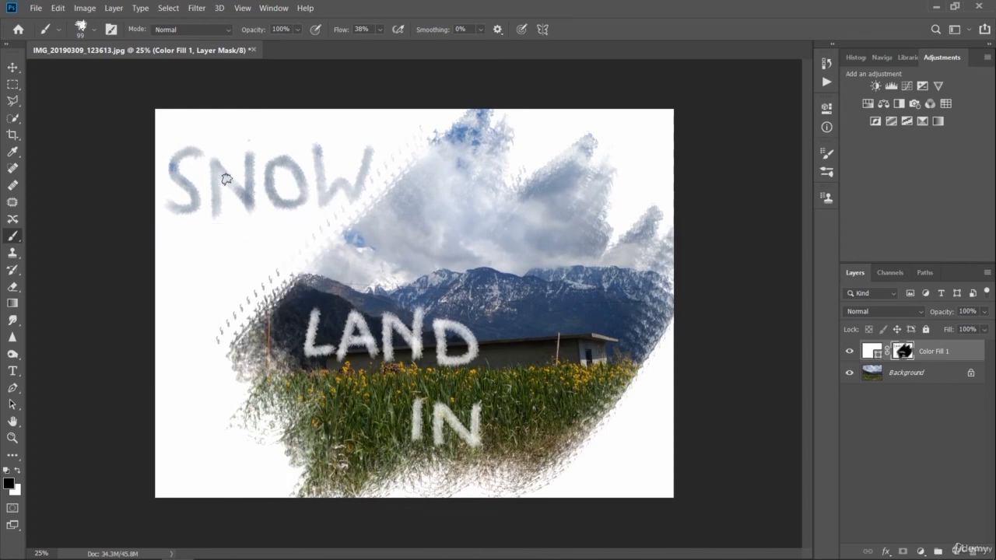
- Make a rectangular selection around the word SNOW and activate the Brush tool for painting inside it
click(13, 84)
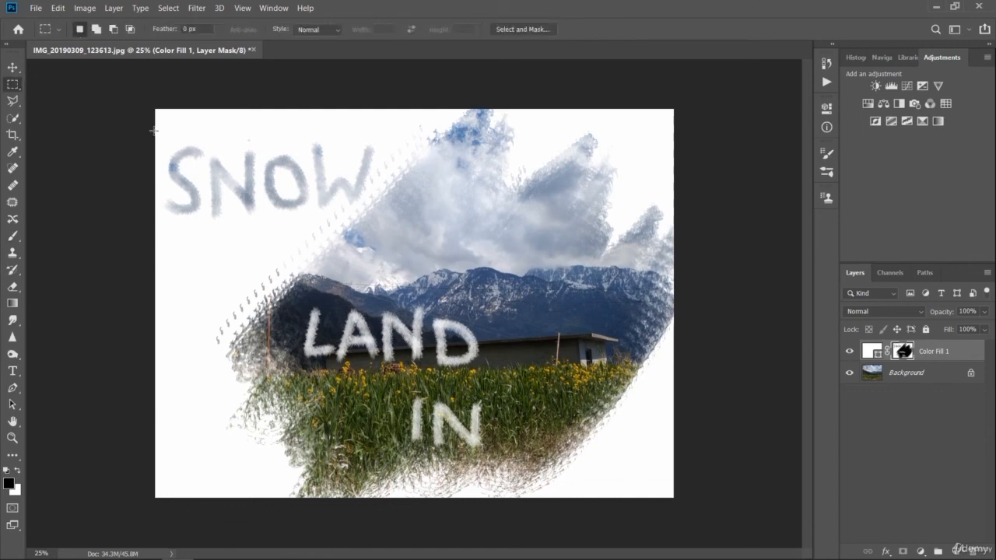
drag(155, 132, 382, 222)
click(11, 234)
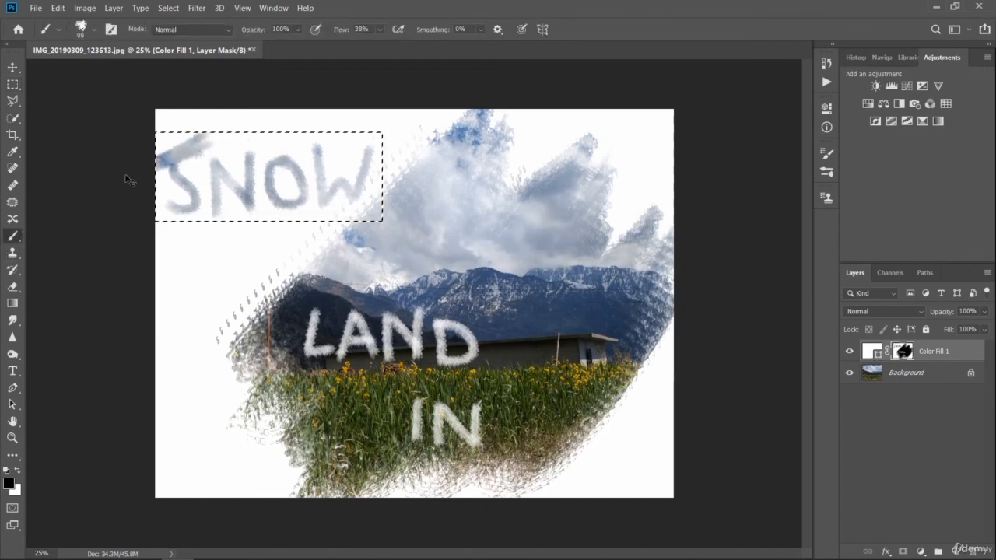